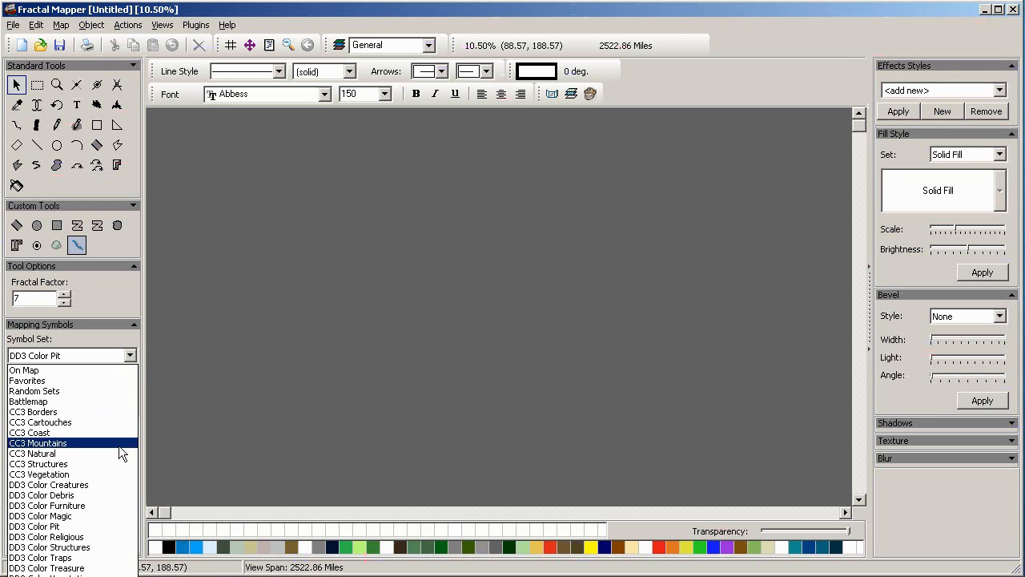
Load the CC3 Mountains symbol set and show its symbols at the smallest thumbnail size
click(117, 443)
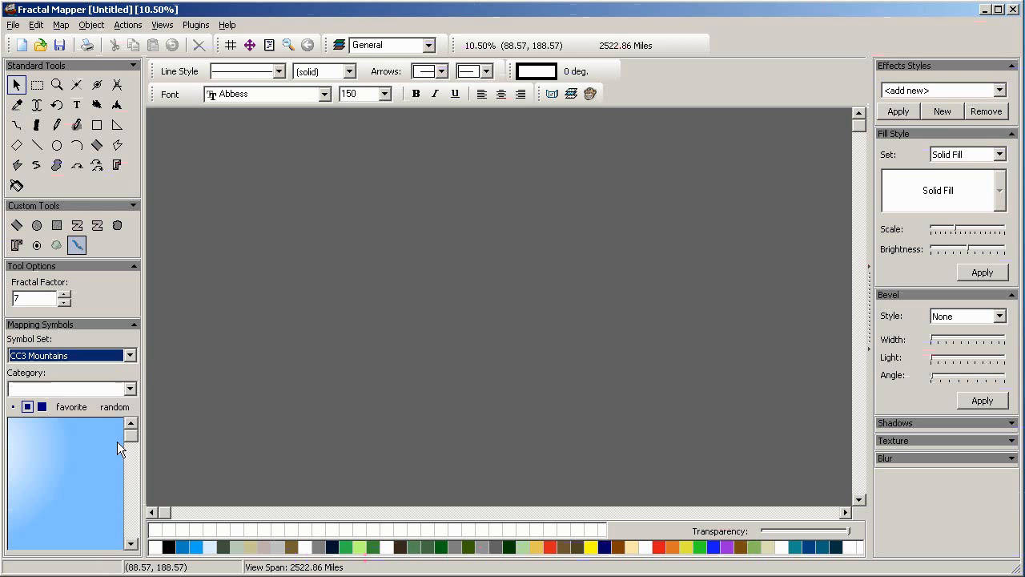
click(130, 389)
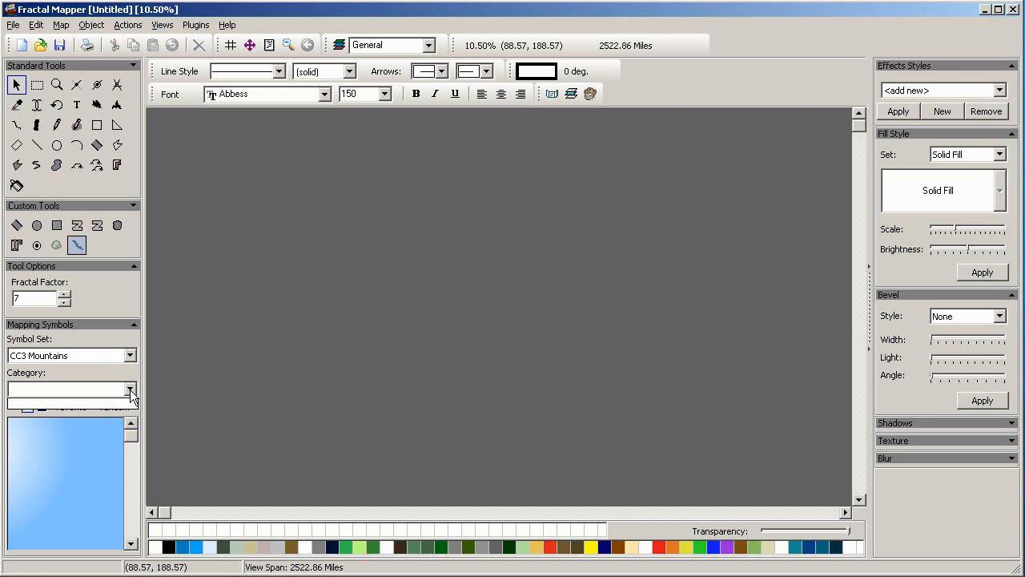
click(100, 395)
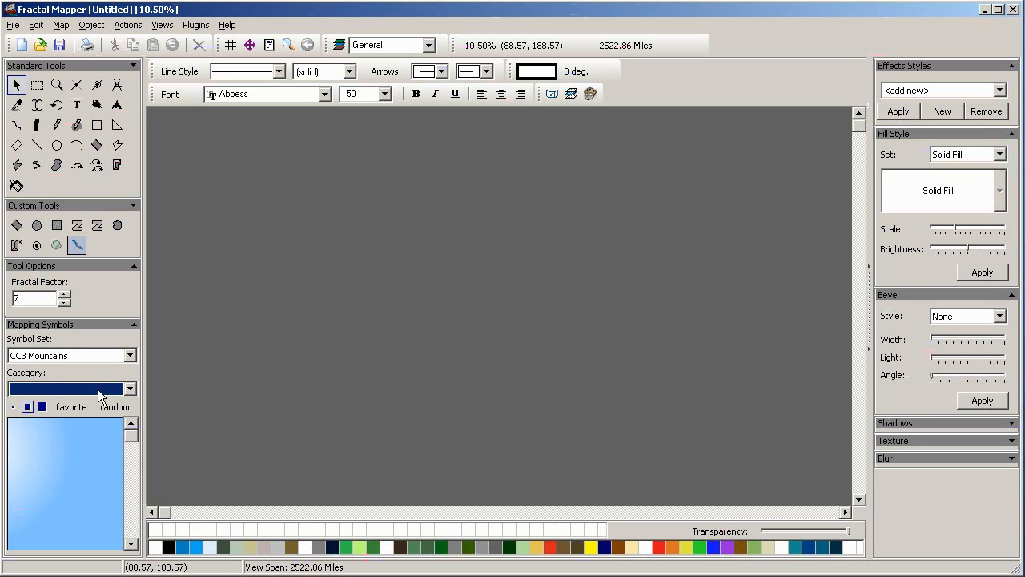
click(13, 407)
scroll(65, 475, down, 5)
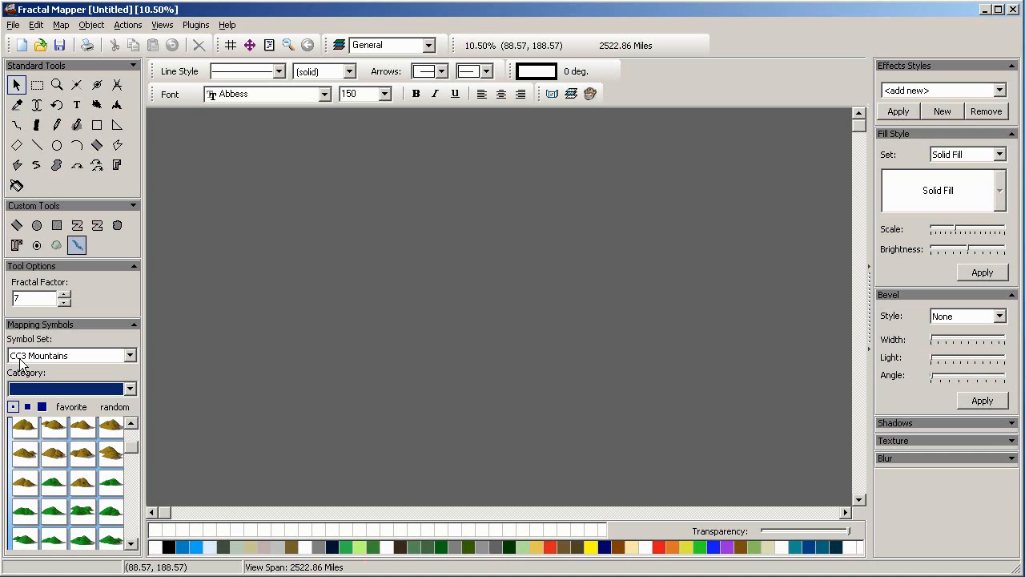
drag(134, 448, 132, 474)
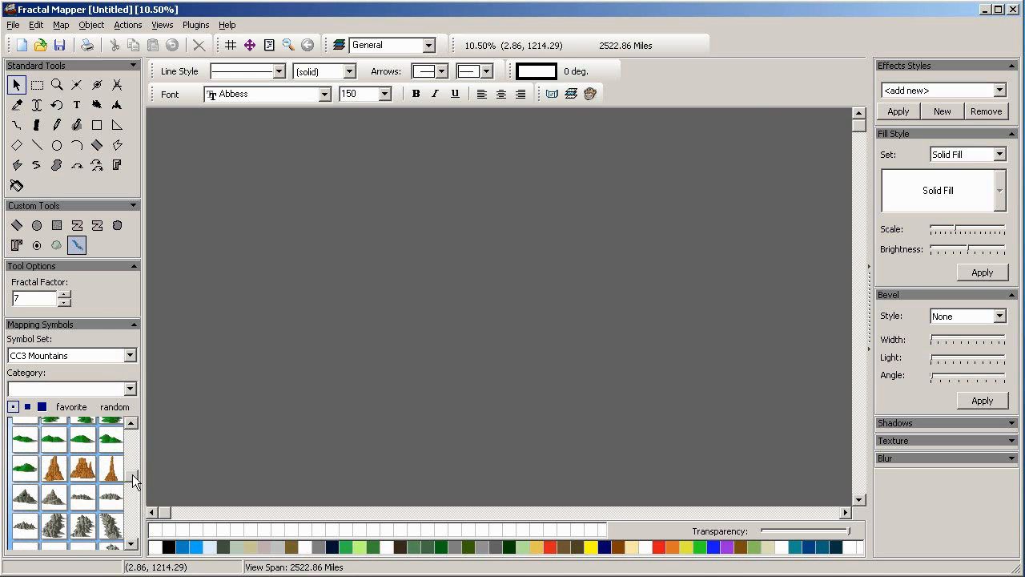
Examine the available symbol sets and the range of mountain symbols in the CC3 Mountains set
click(130, 355)
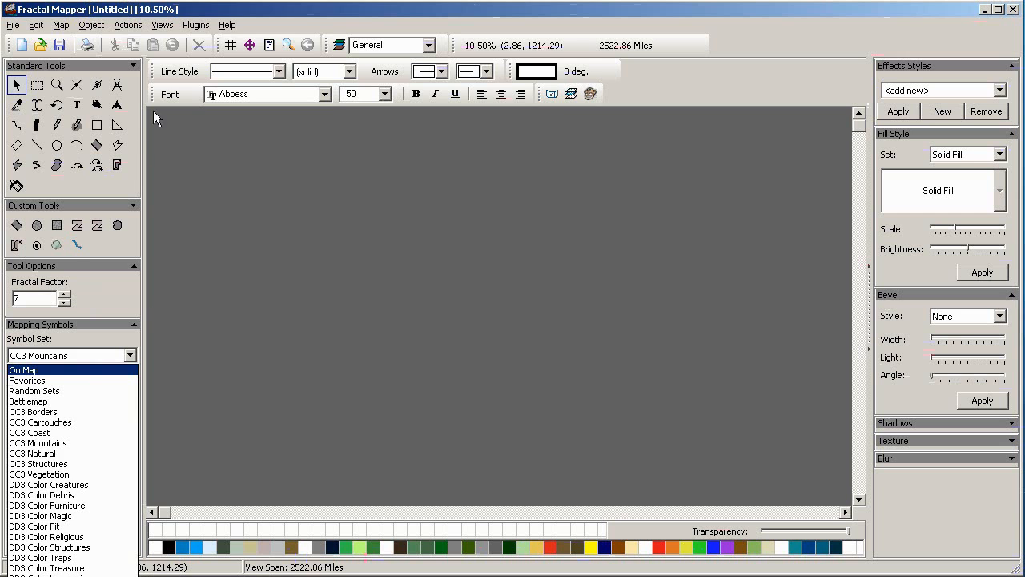
click(711, 79)
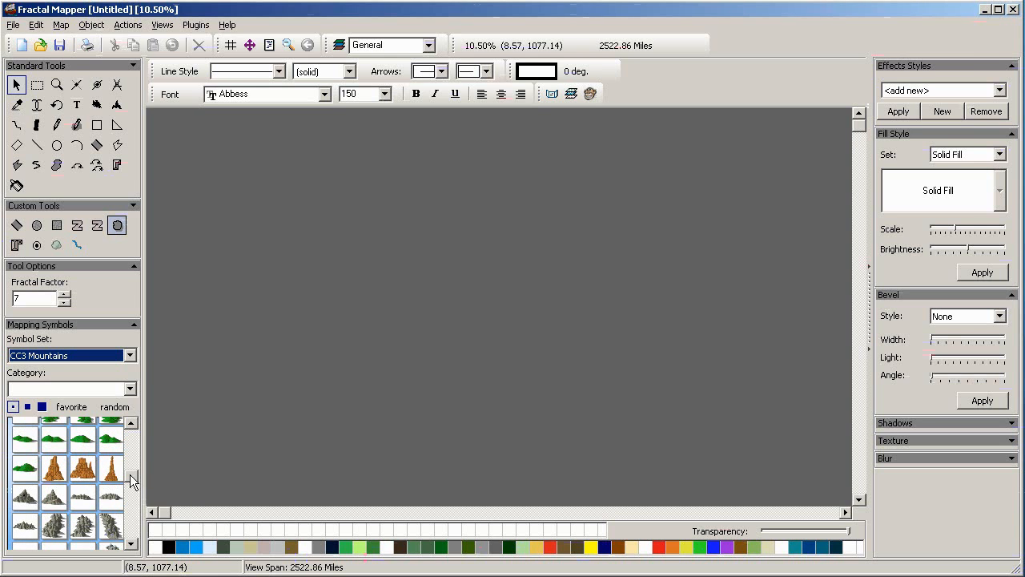
mouse_move(129, 474)
mouse_down()
mouse_move(133, 520)
mouse_move(132, 491)
mouse_up()
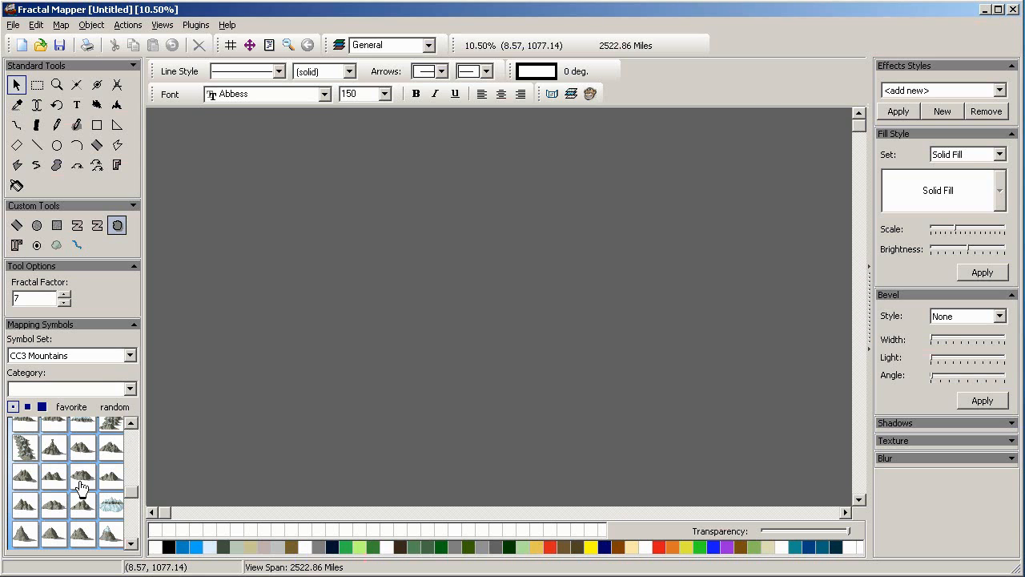
click(130, 423)
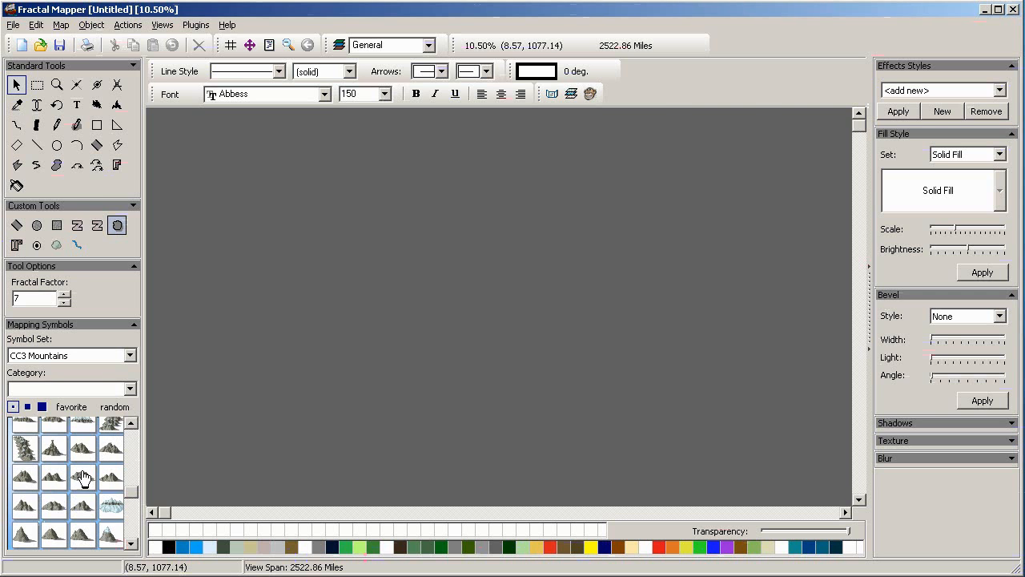
click(132, 422)
click(131, 422)
click(132, 422)
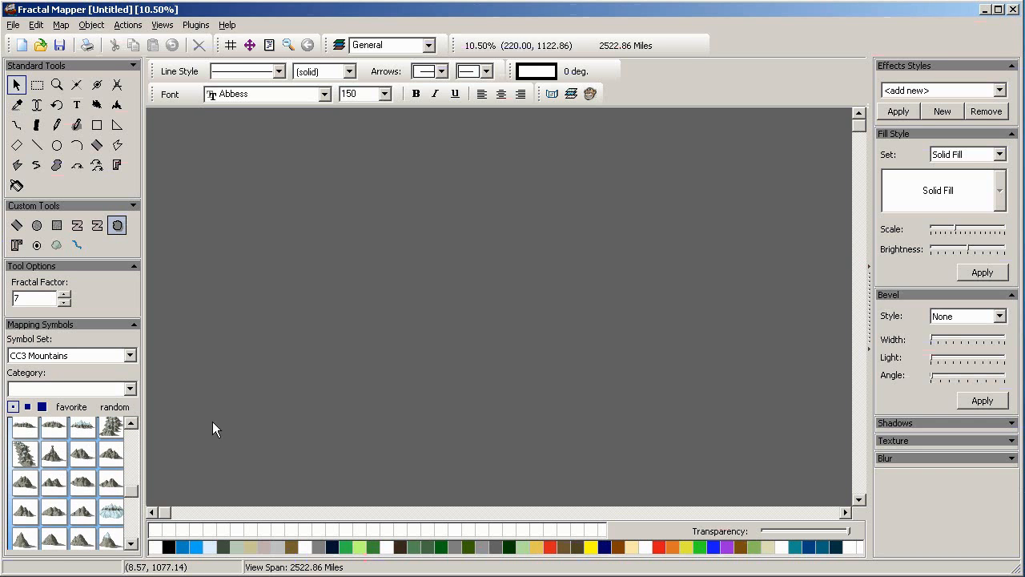
drag(132, 493, 132, 436)
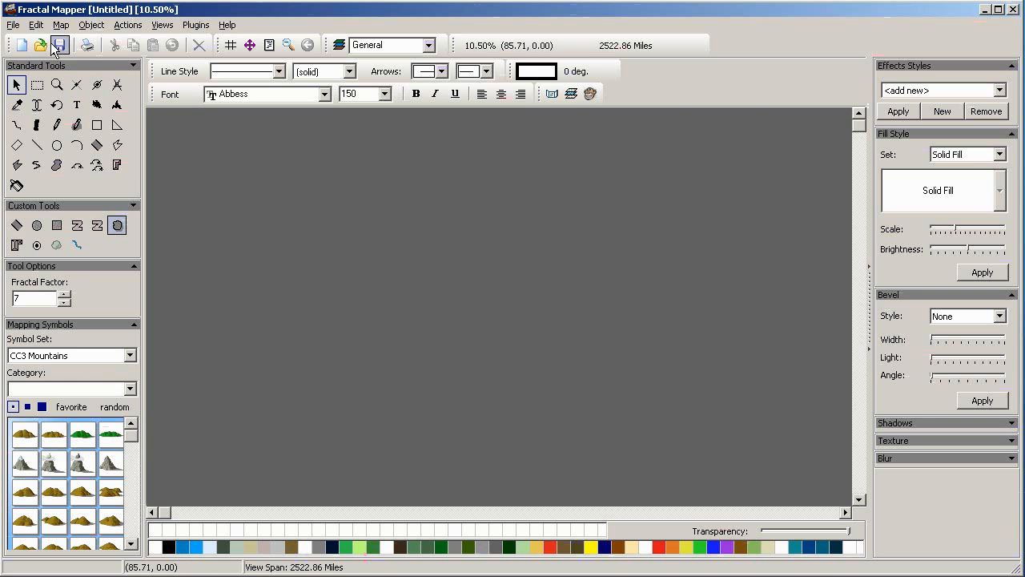
Switch the mapping symbols to the Random Sets symbol set
click(128, 356)
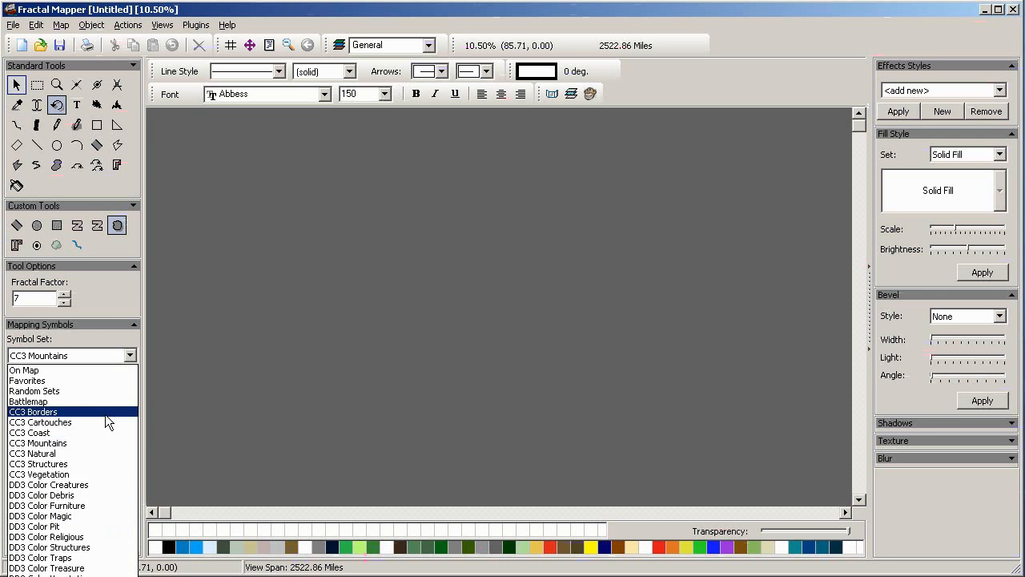
click(131, 354)
click(131, 354)
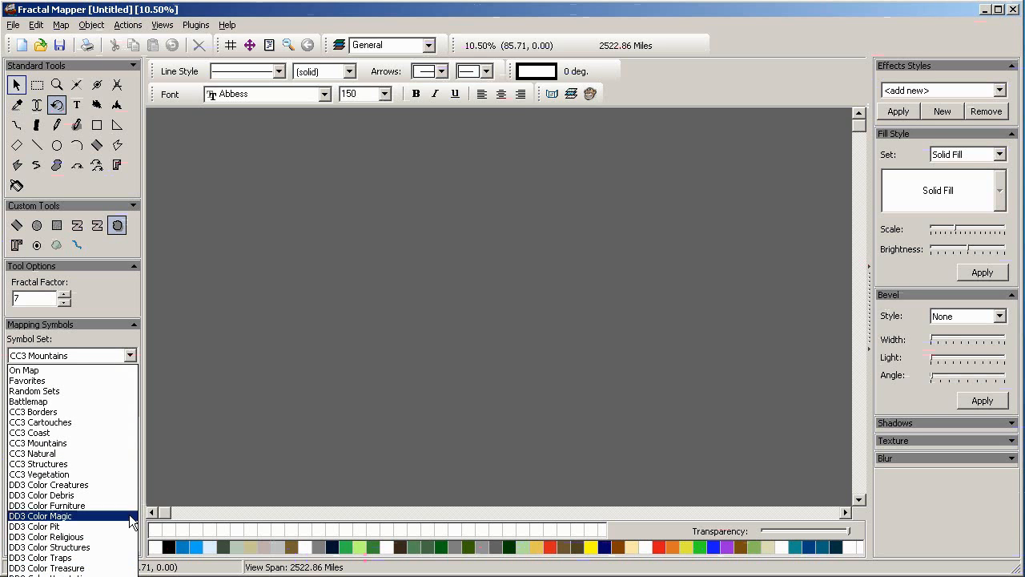
click(69, 391)
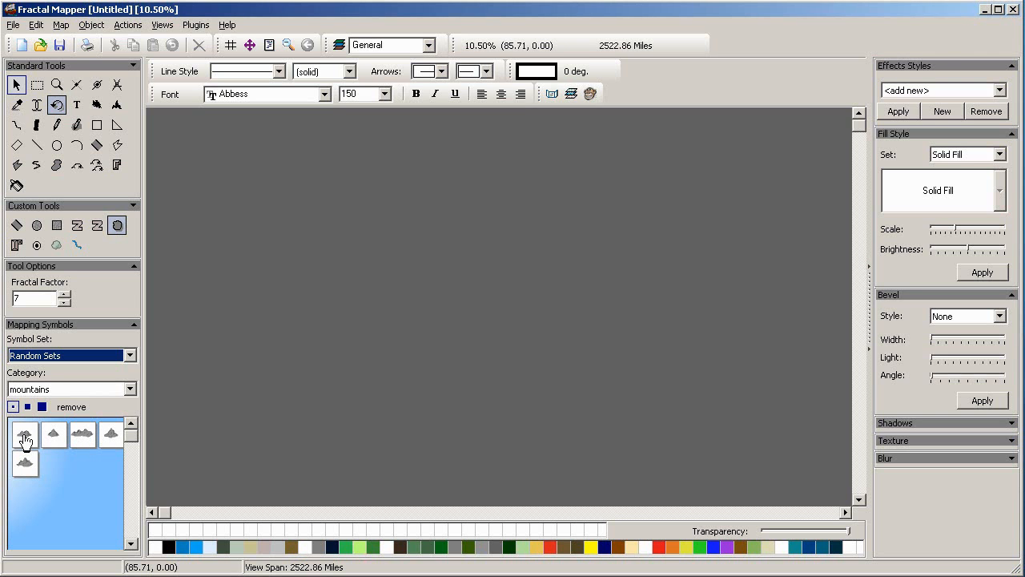
Review the trees and hills categories of the random sets, ending on the Rurals category
click(130, 388)
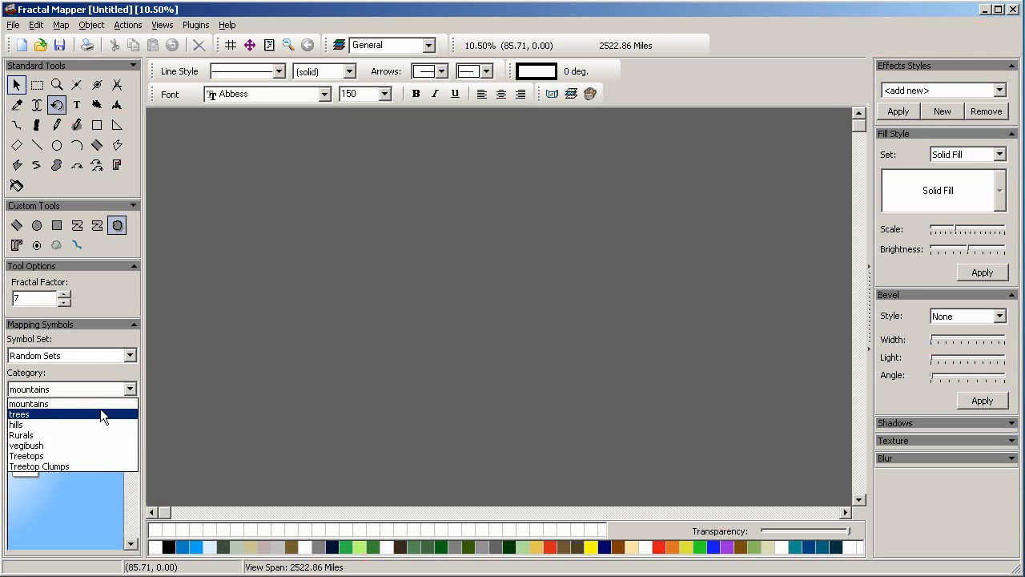
click(100, 413)
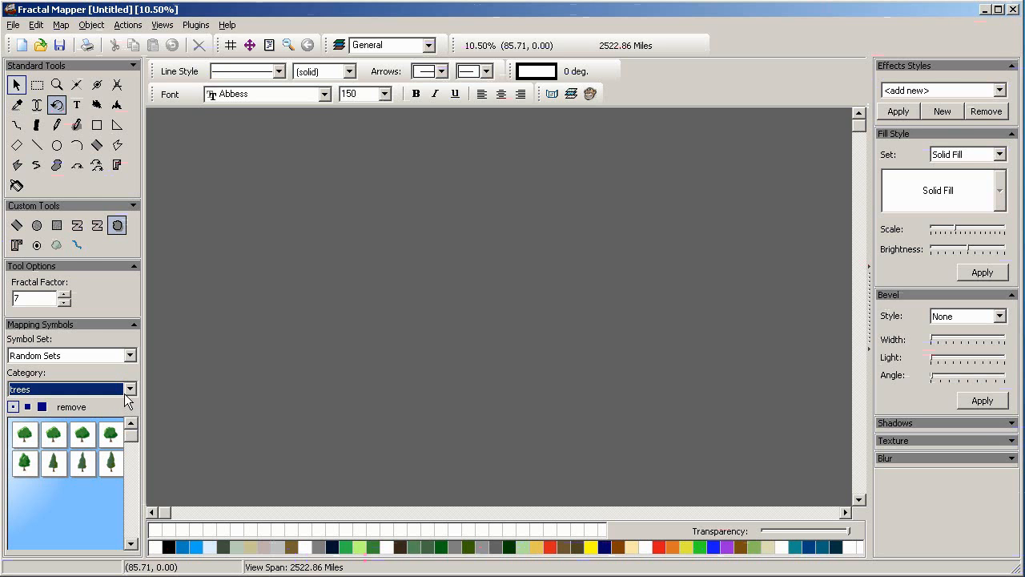
click(125, 392)
click(72, 425)
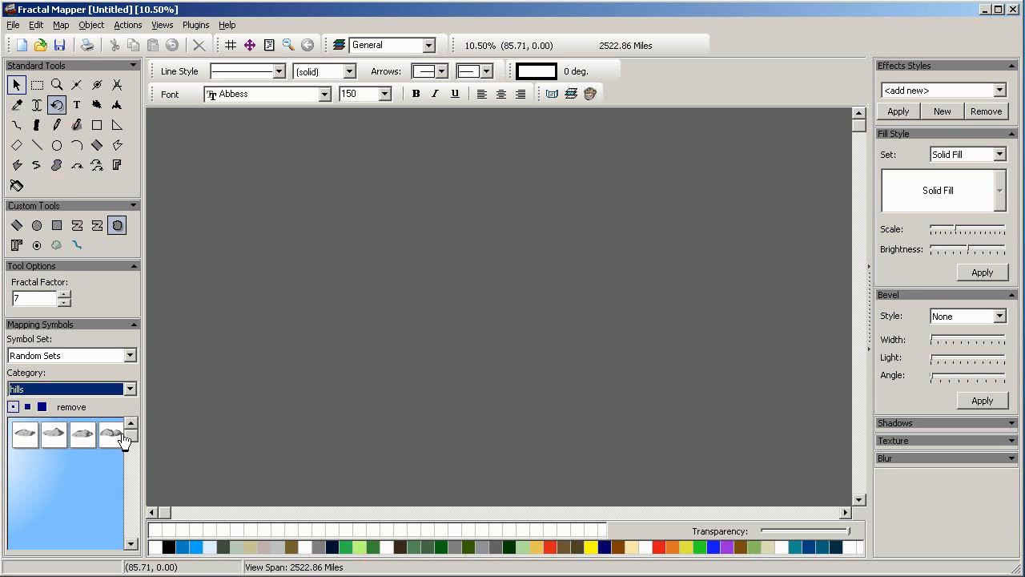
click(132, 388)
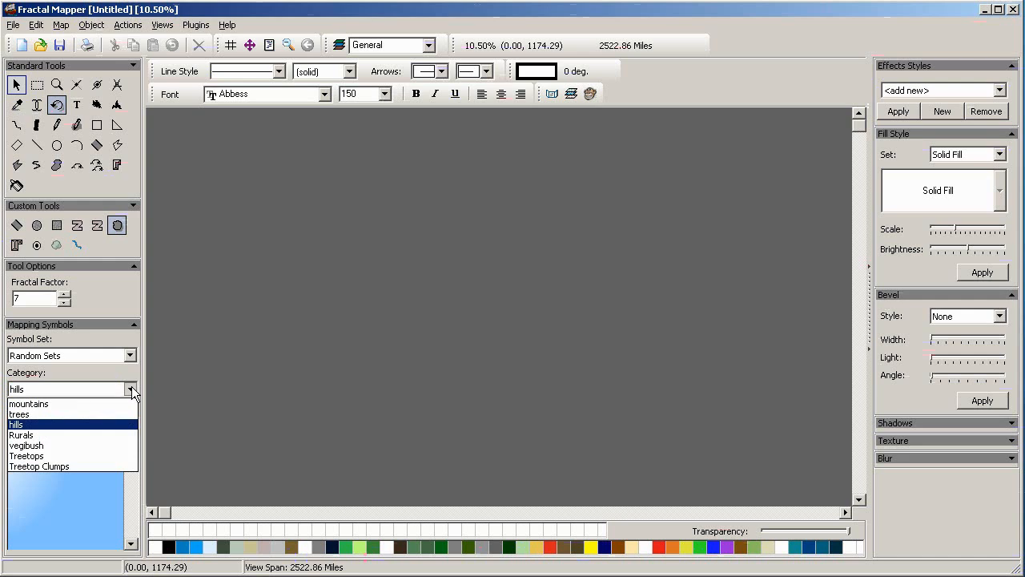
click(82, 433)
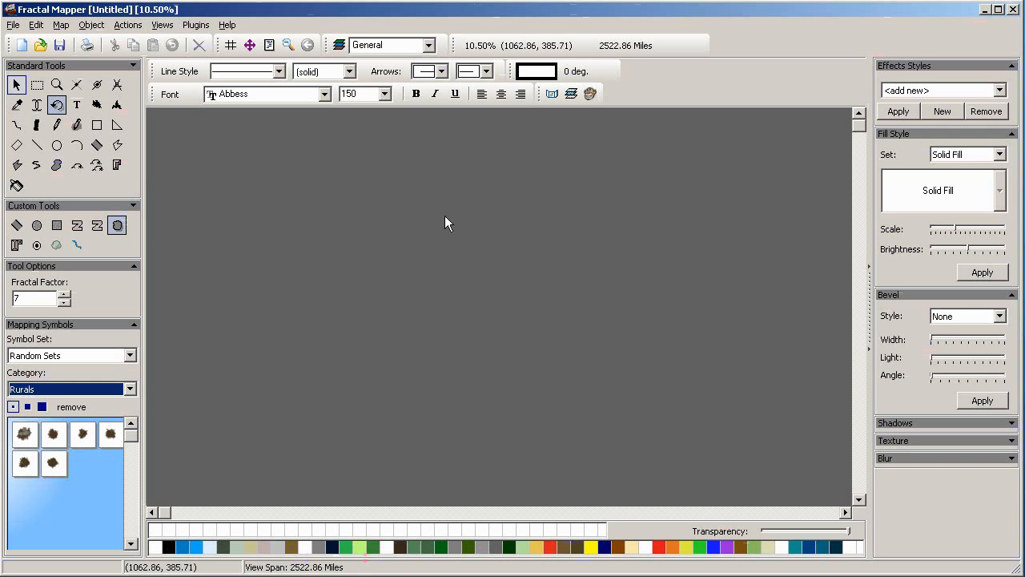
Choose white as the map's background color in the map setup
click(230, 46)
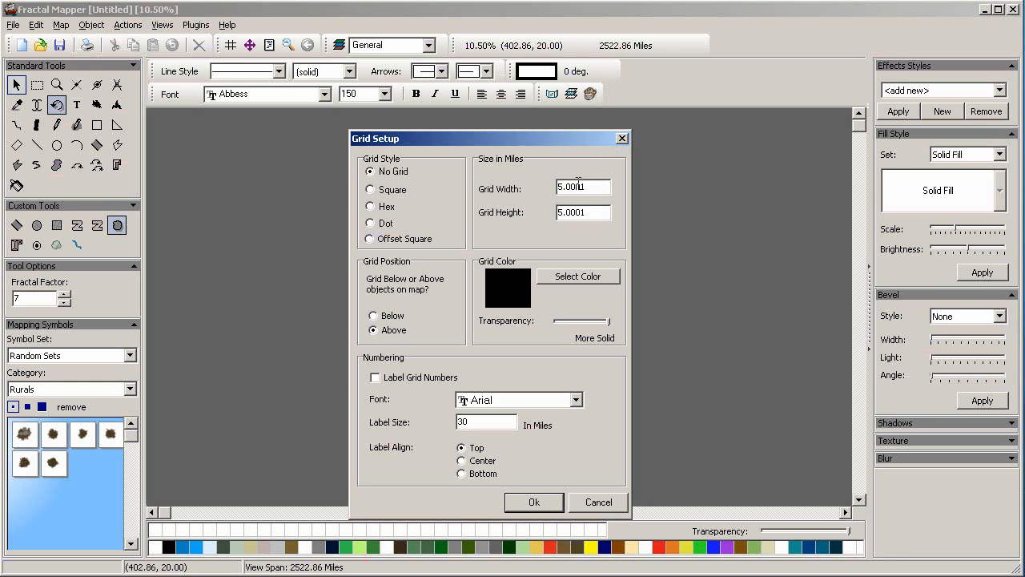
click(622, 138)
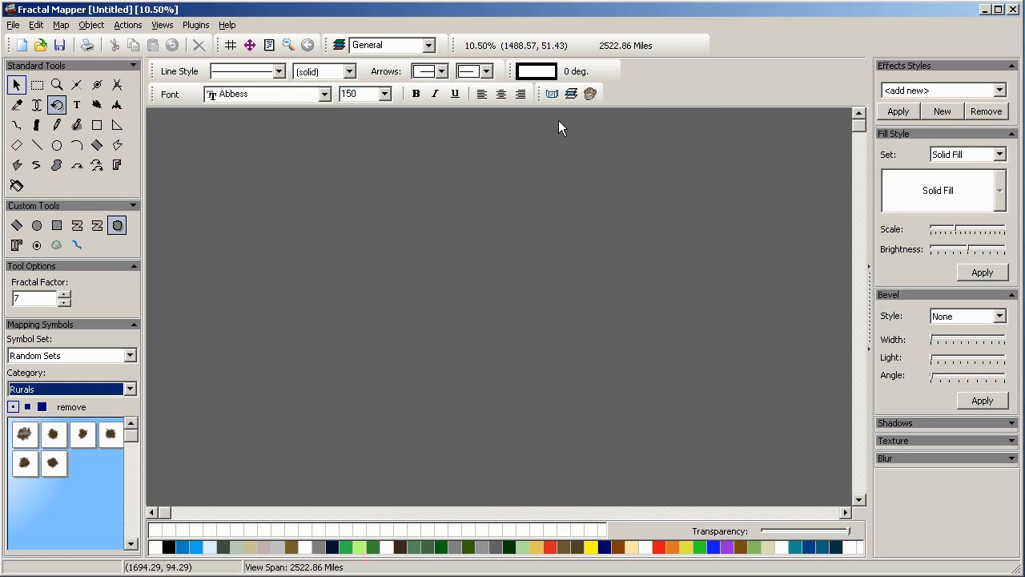
click(249, 45)
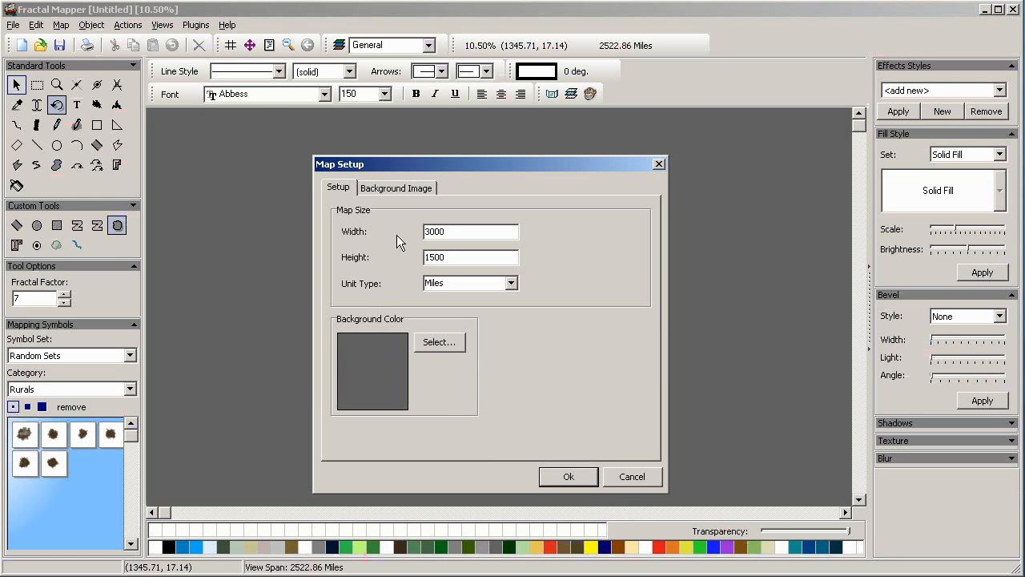
click(440, 343)
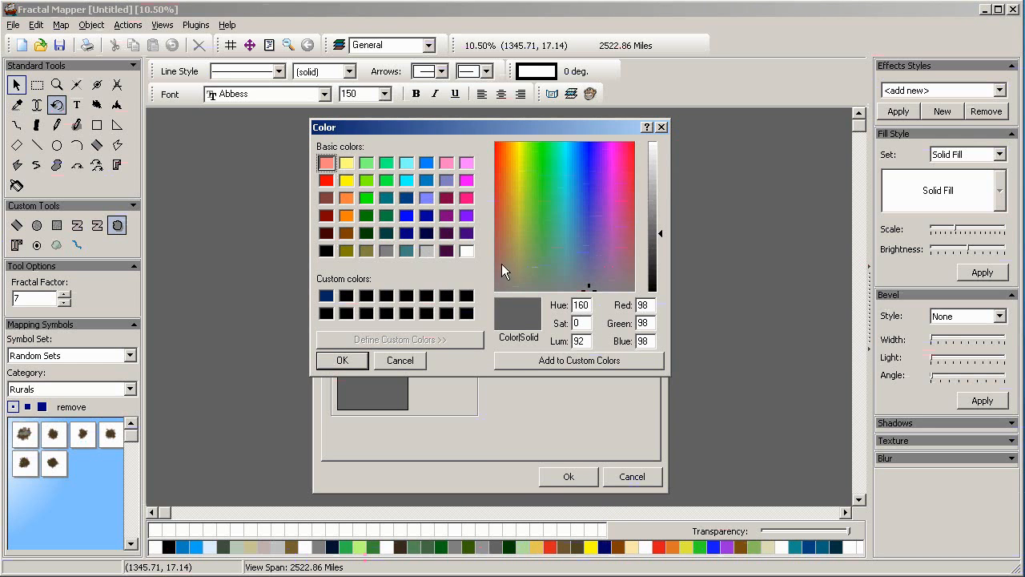
click(466, 251)
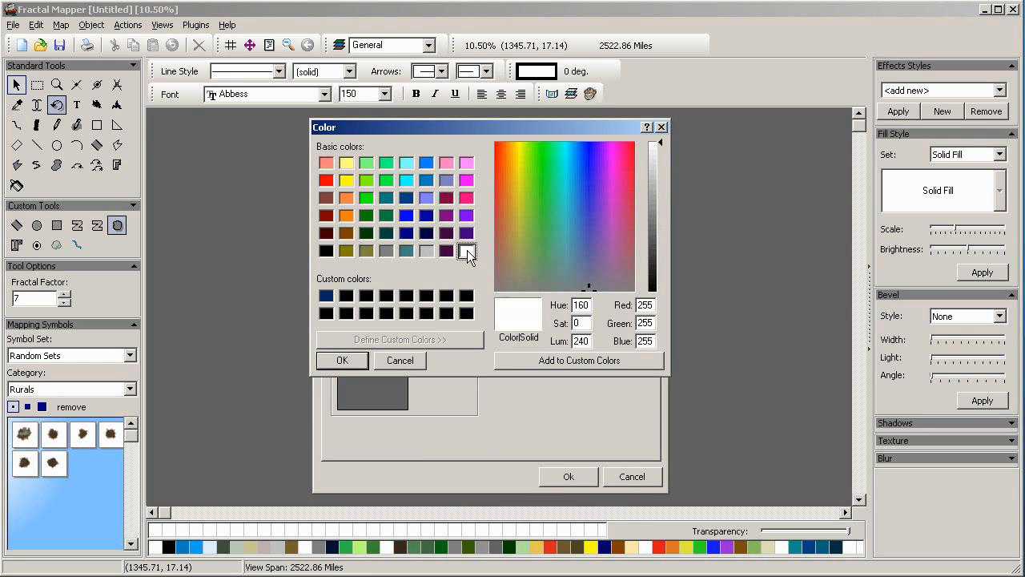
click(342, 360)
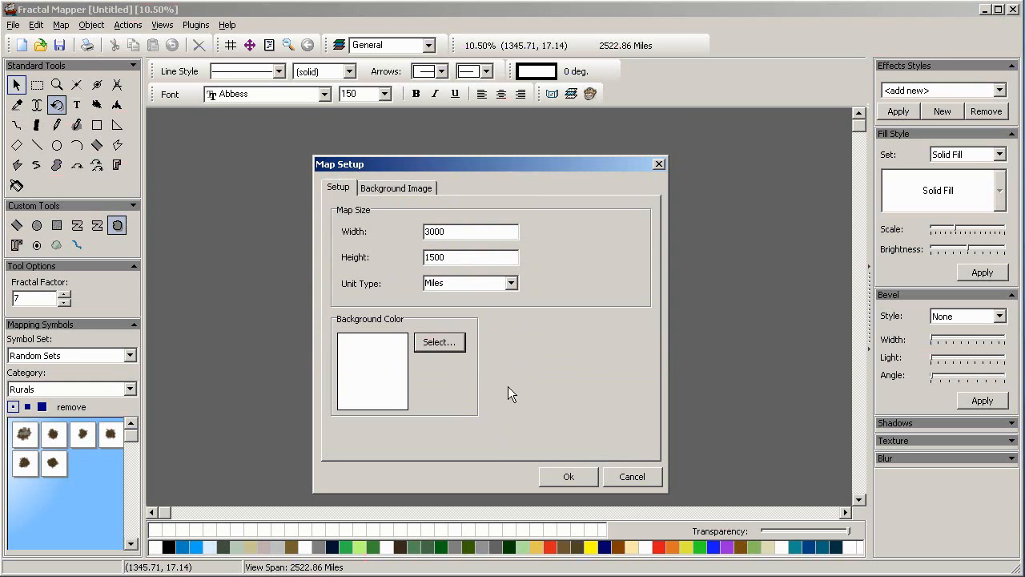
Set the map size to 50 miles wide by 50 miles high and apply the setup
double_click(456, 233)
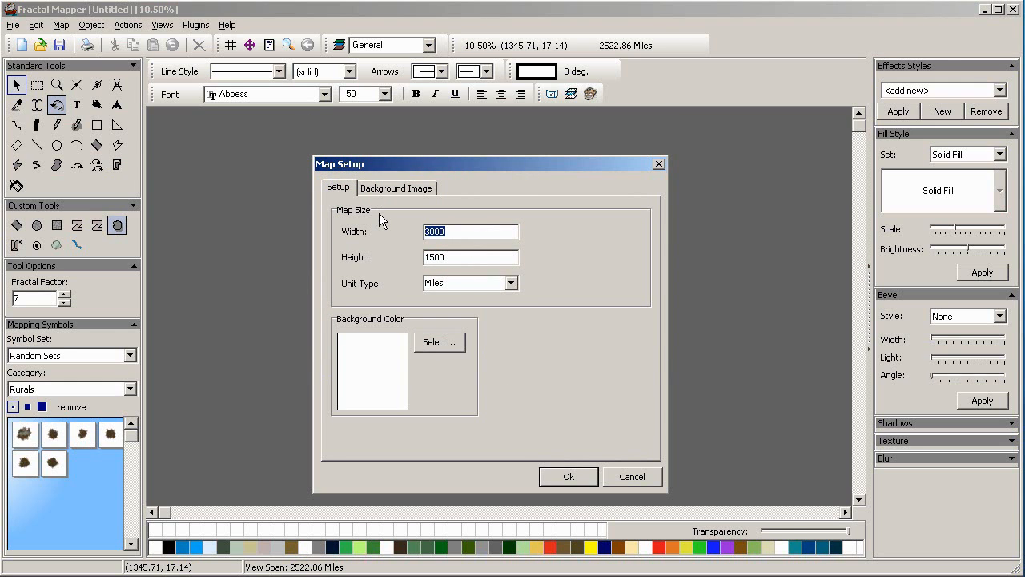
text(50)
double_click(464, 253)
text(50)
click(564, 477)
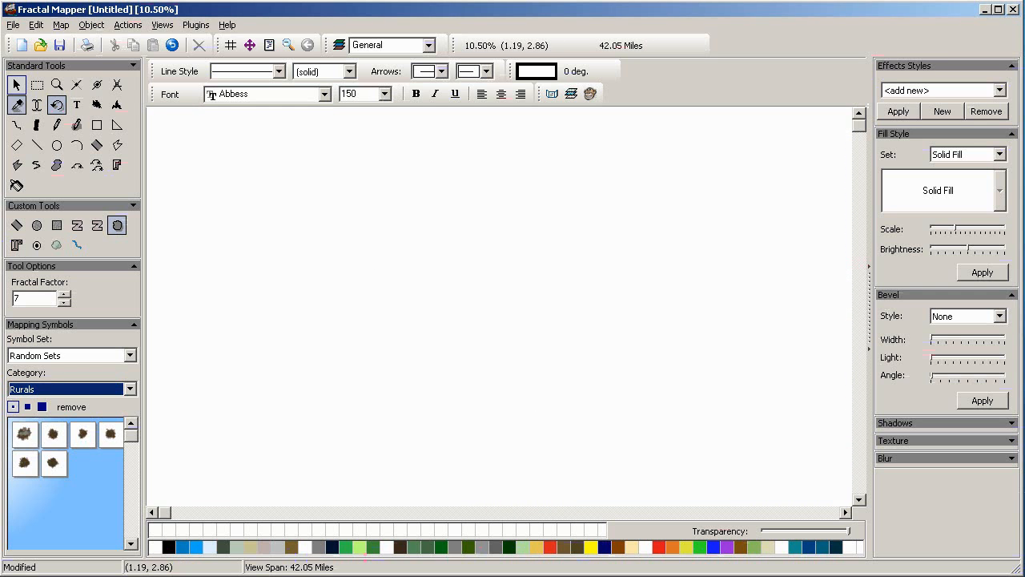
Place the first Rurals symbol on the map, slightly above and to the left of its centre
click(57, 90)
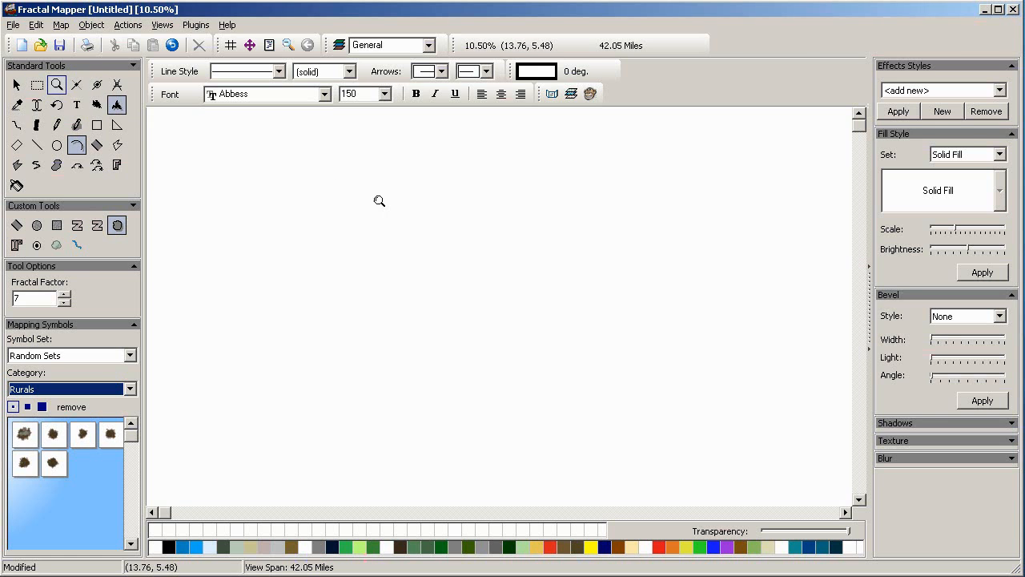
right_click(397, 209)
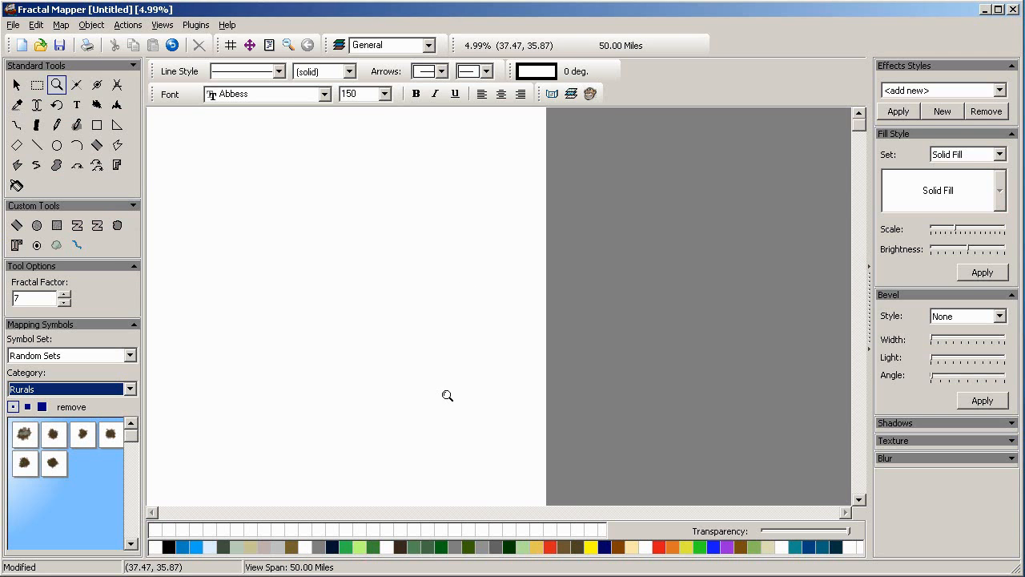
click(26, 434)
click(313, 253)
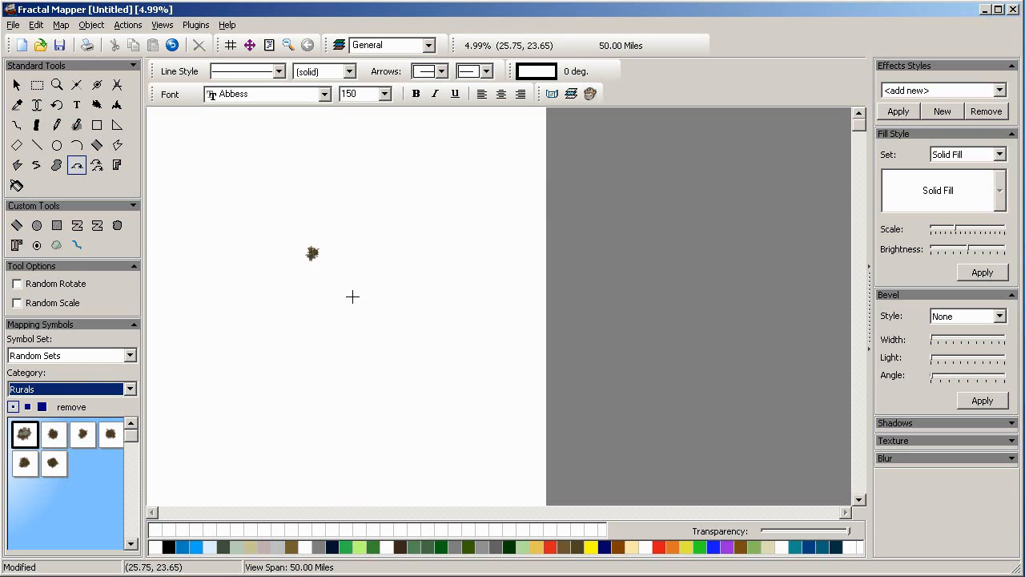
Inspect the placed farmland symbol up close and place the second Rurals symbol just below and to the right of it
click(57, 85)
drag(254, 205, 385, 323)
drag(384, 322, 385, 322)
drag(424, 195, 553, 349)
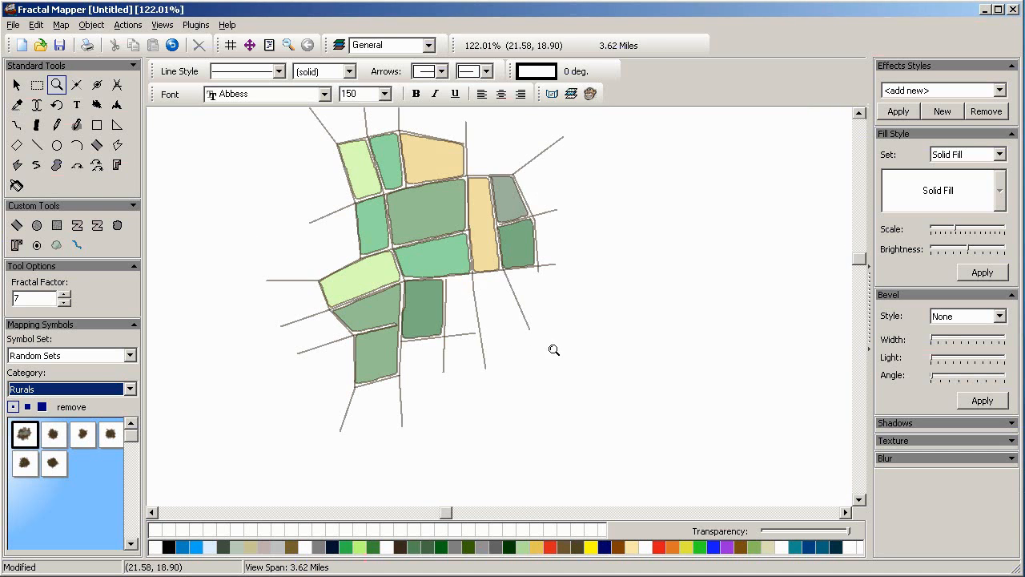
right_click(437, 256)
click(53, 434)
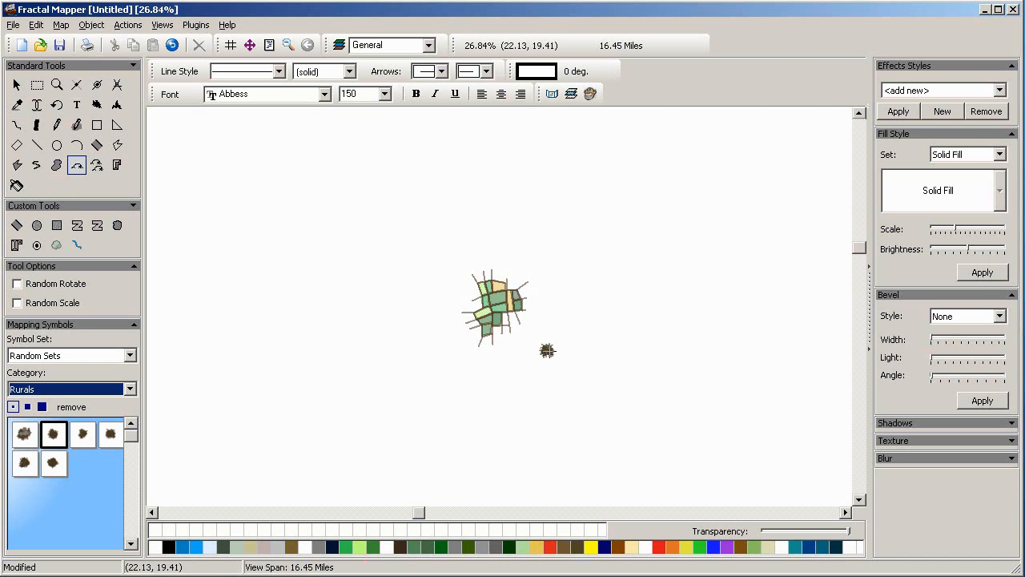
click(546, 347)
Select the smaller, second rural symbol and enlarge it to about twice its size
click(16, 124)
click(16, 84)
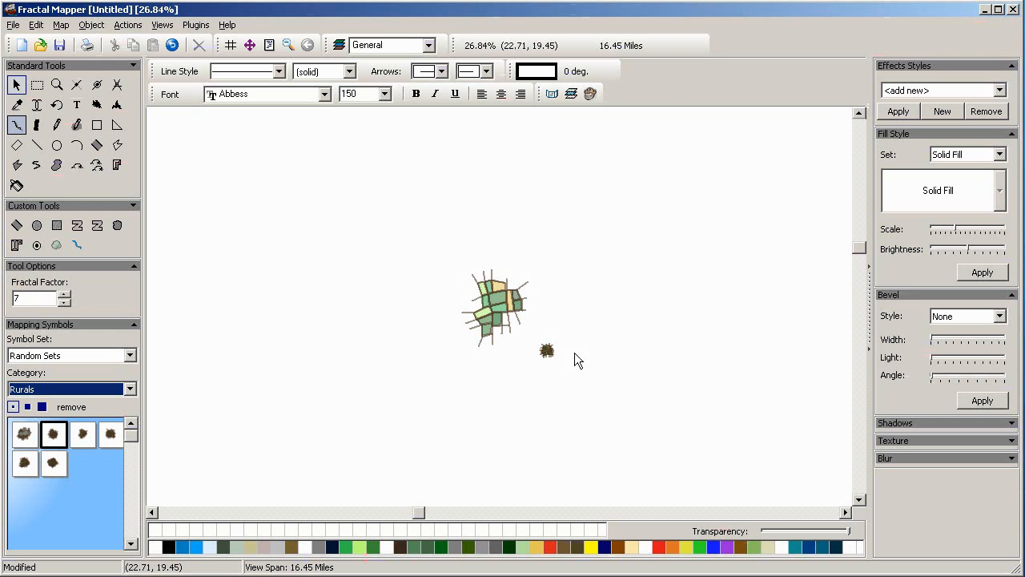
click(547, 350)
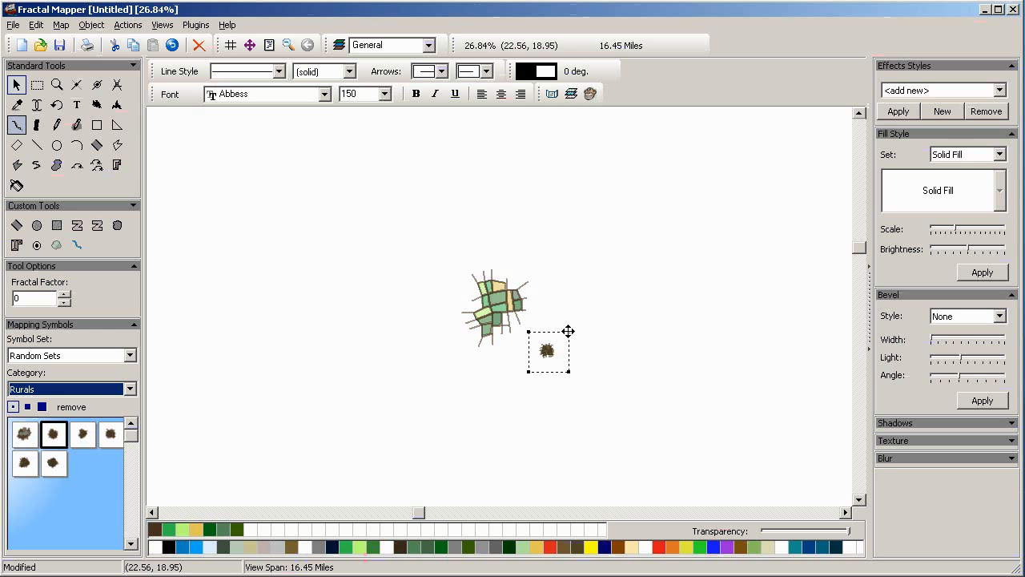
drag(568, 331, 615, 297)
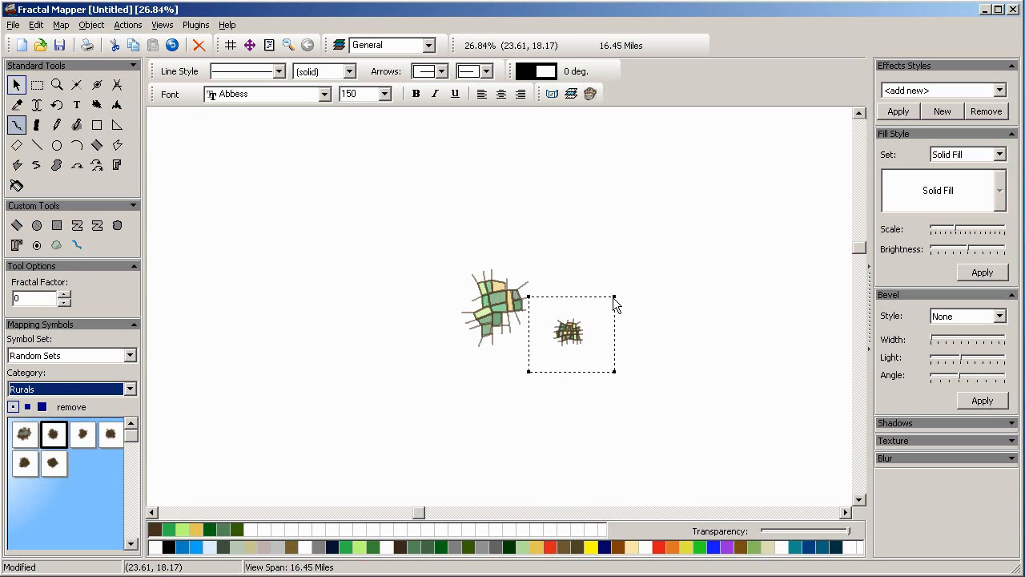
Enlarge the second rural symbol further and check the rotation and scaling options available for it
drag(613, 296, 701, 232)
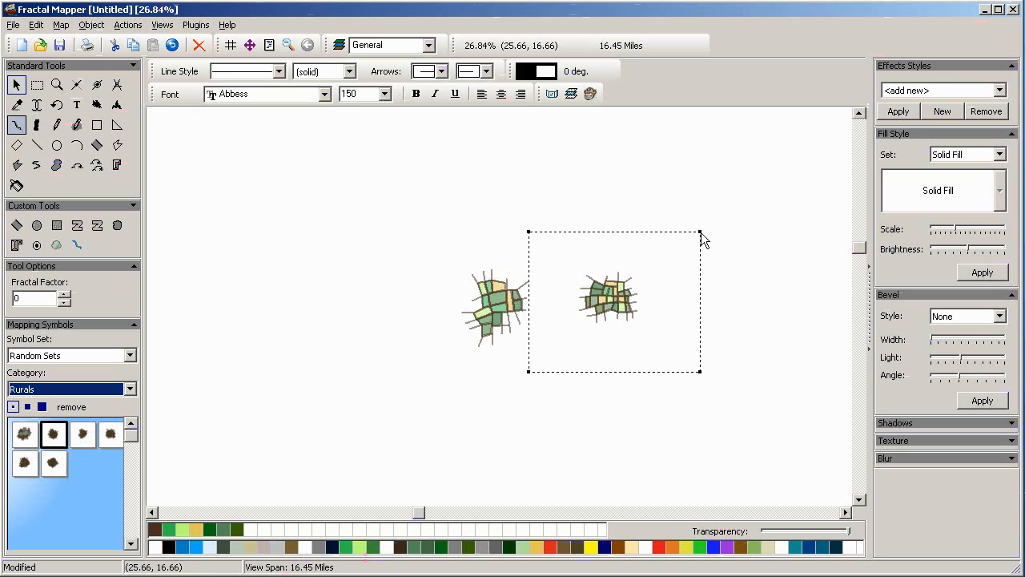
right_click(612, 290)
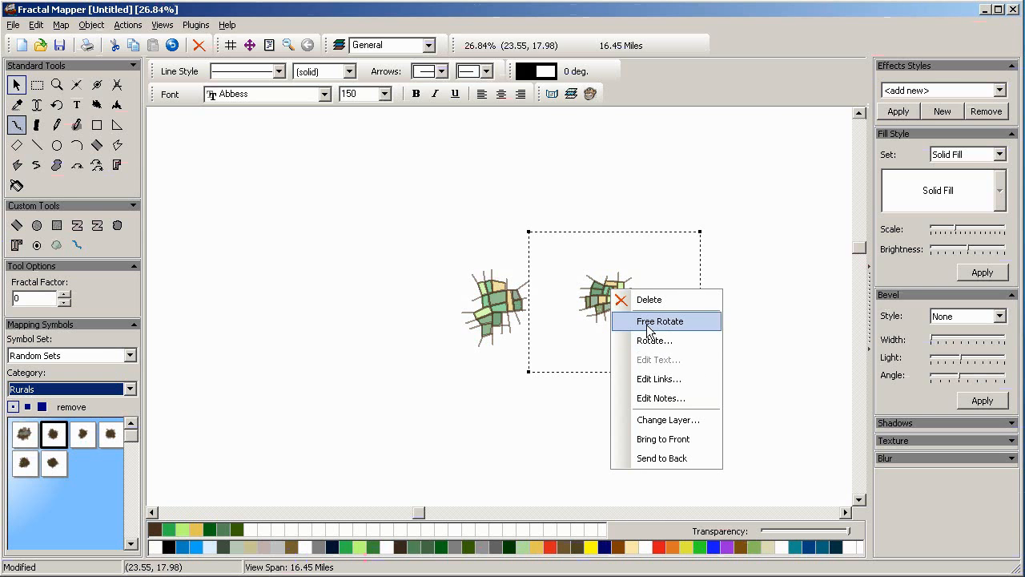
click(598, 283)
click(128, 24)
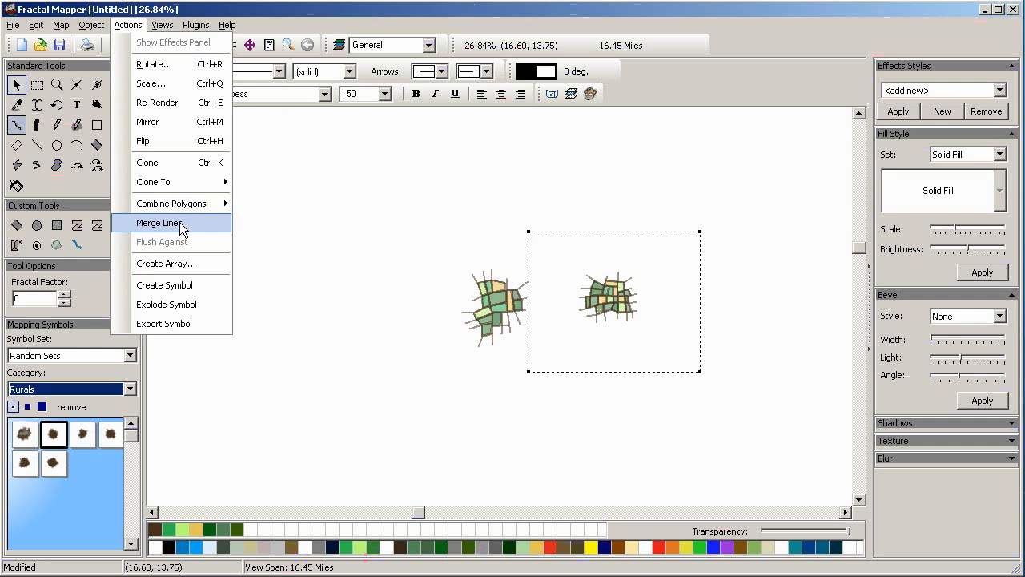
click(186, 84)
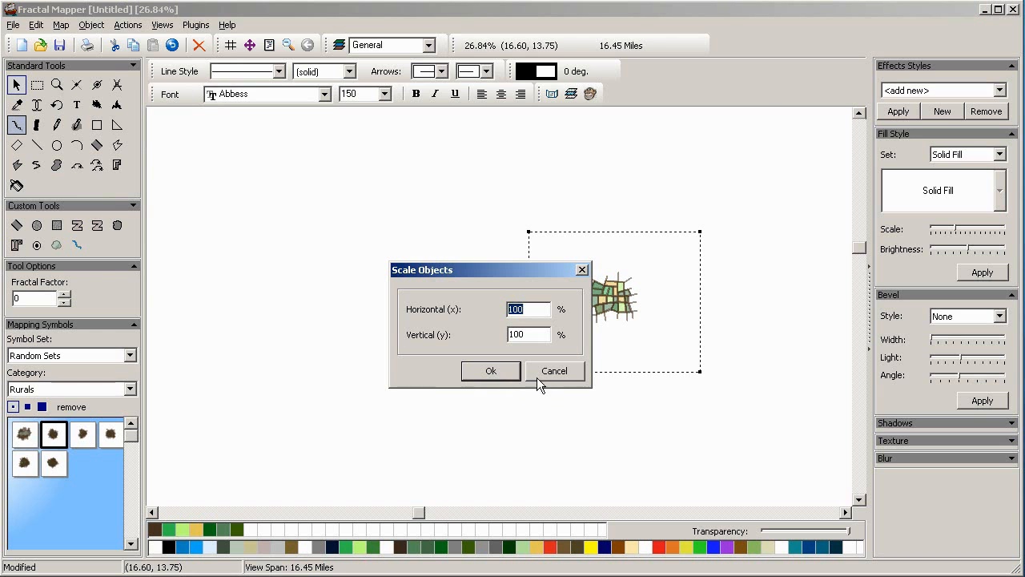
click(564, 375)
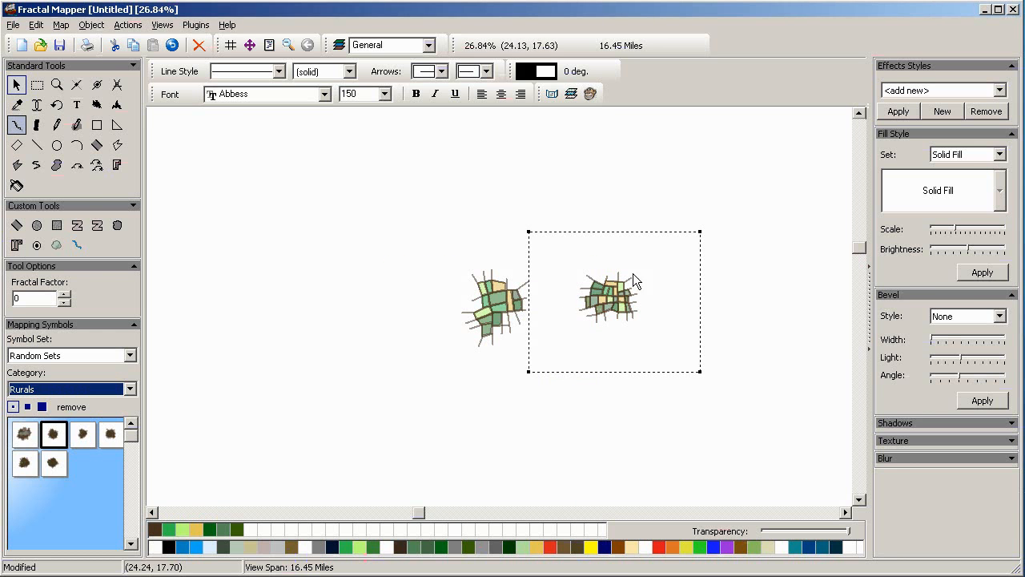
Move the enlarged second rural symbol directly against the first symbol's right side
drag(615, 312, 546, 264)
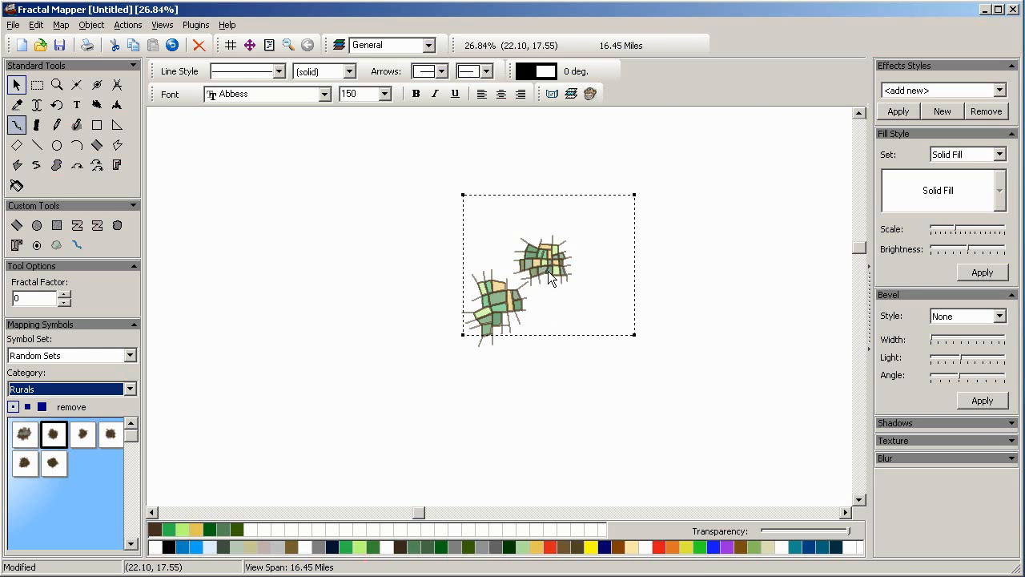
right_click(543, 260)
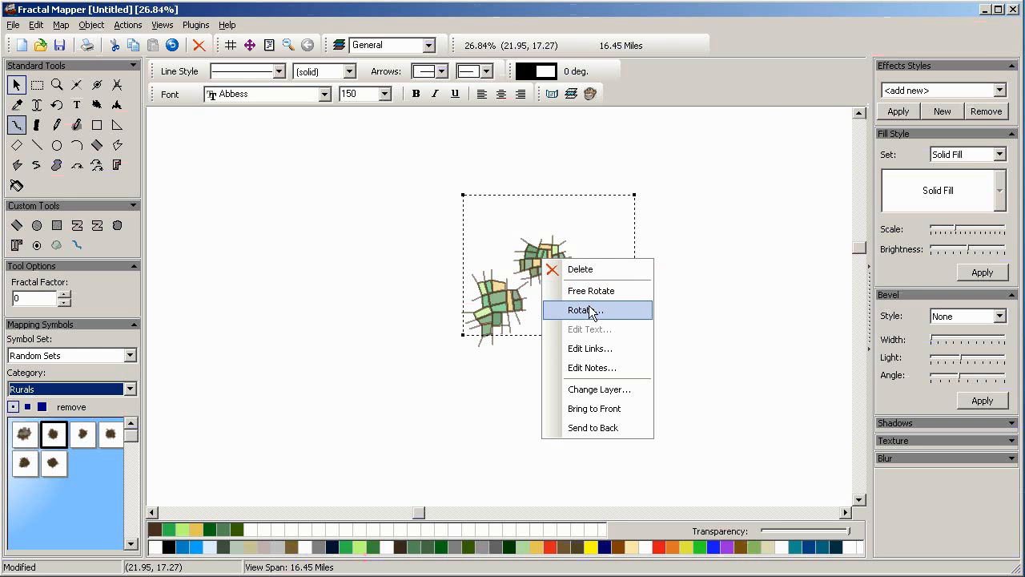
click(670, 218)
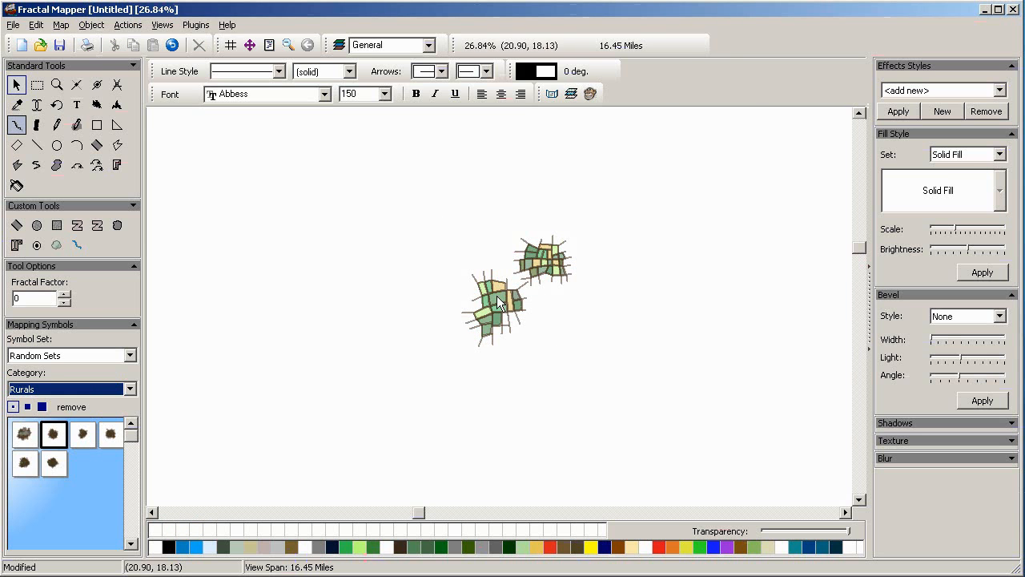
drag(545, 264, 547, 309)
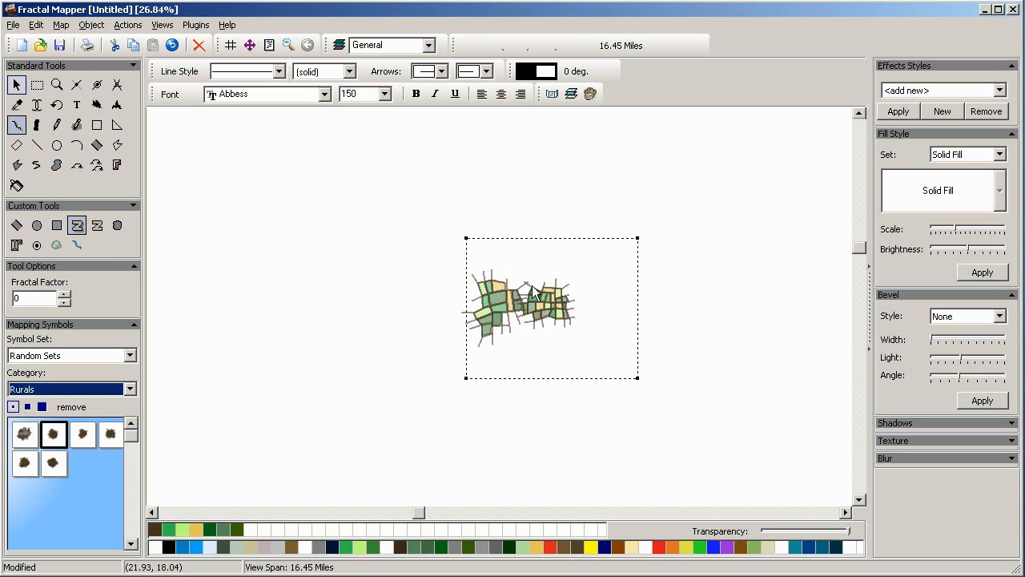
Select both rural symbols together and delete them from the map
click(277, 153)
click(37, 84)
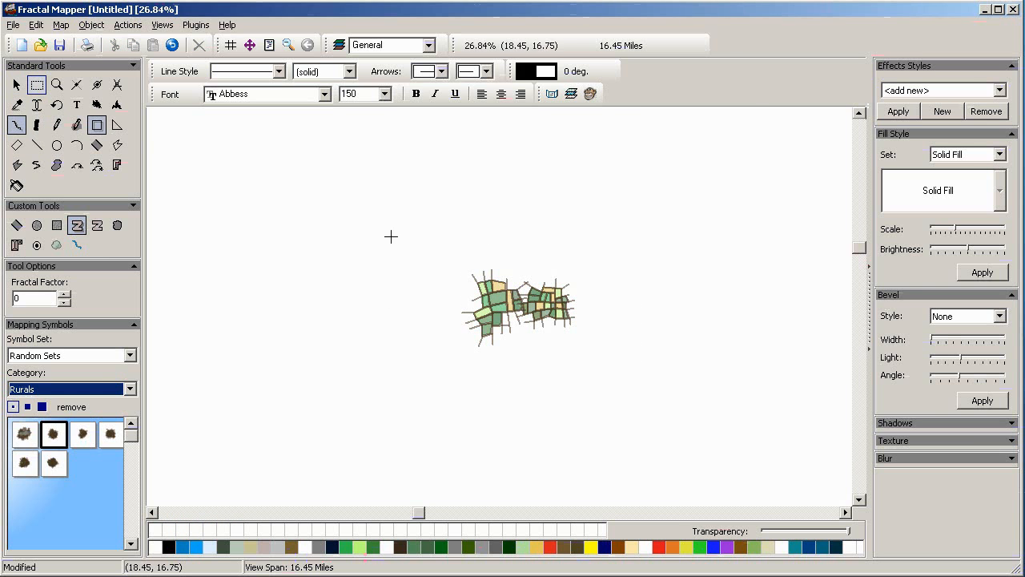
drag(642, 415, 642, 415)
right_click(539, 317)
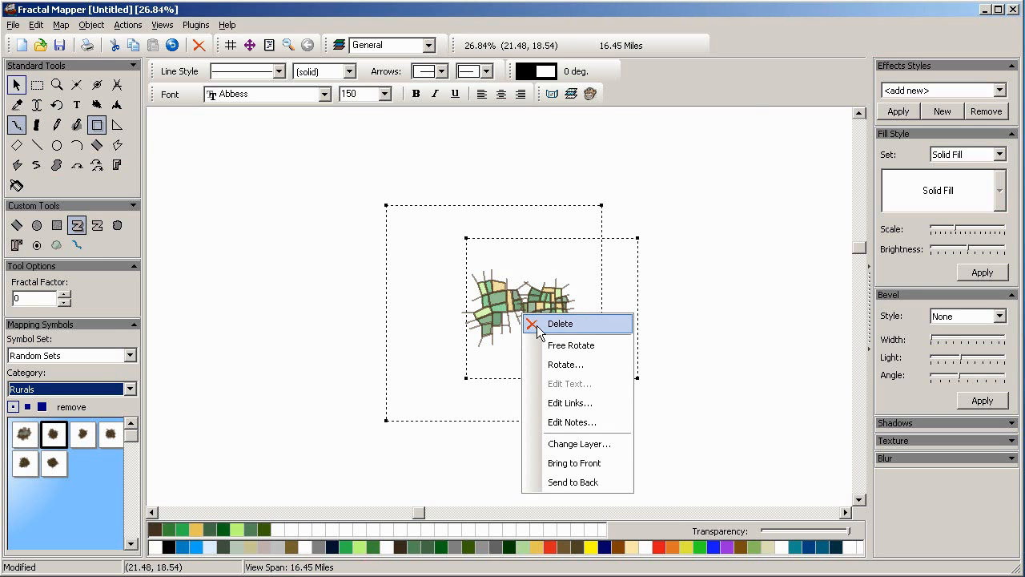
click(544, 324)
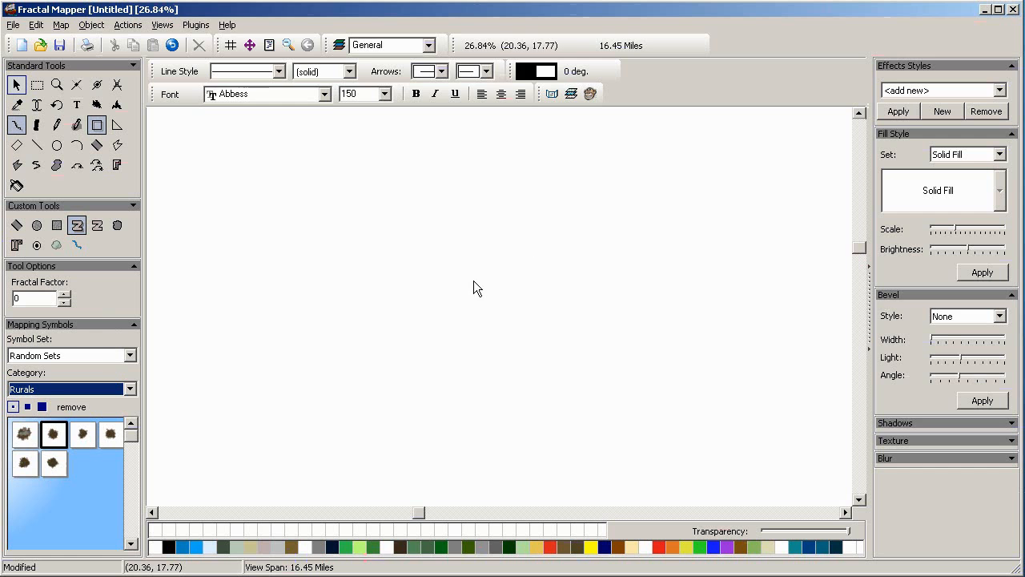
Scatter about twenty individual random Rurals symbols in a loose cluster on the upper middle part of the full map
click(57, 84)
click(466, 254)
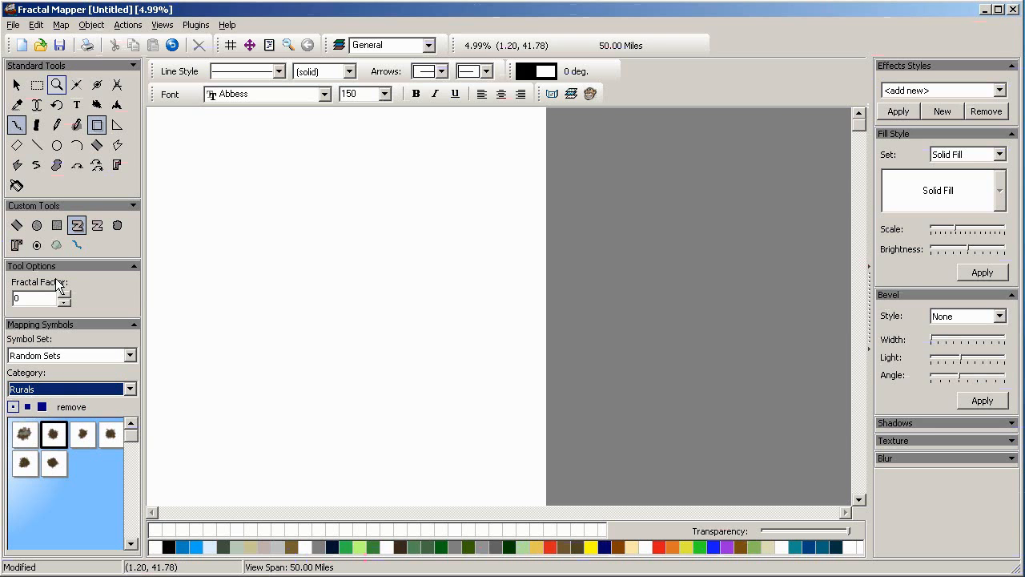
click(97, 165)
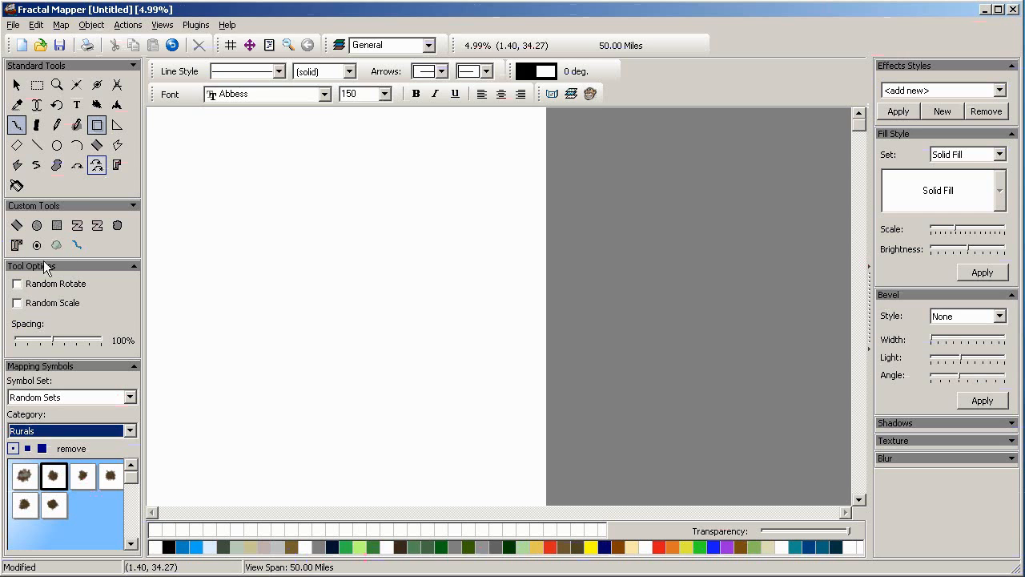
click(75, 166)
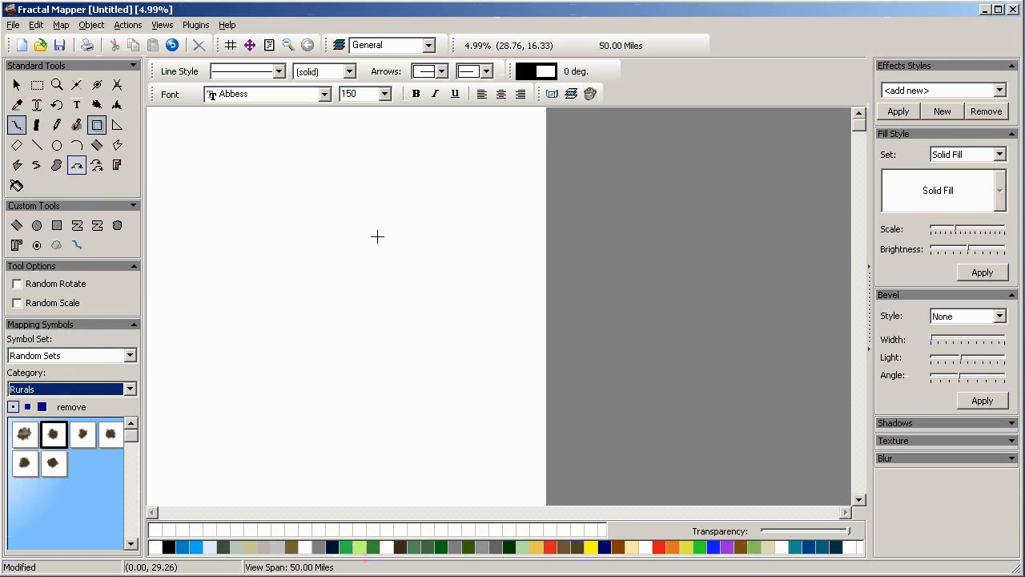
click(280, 222)
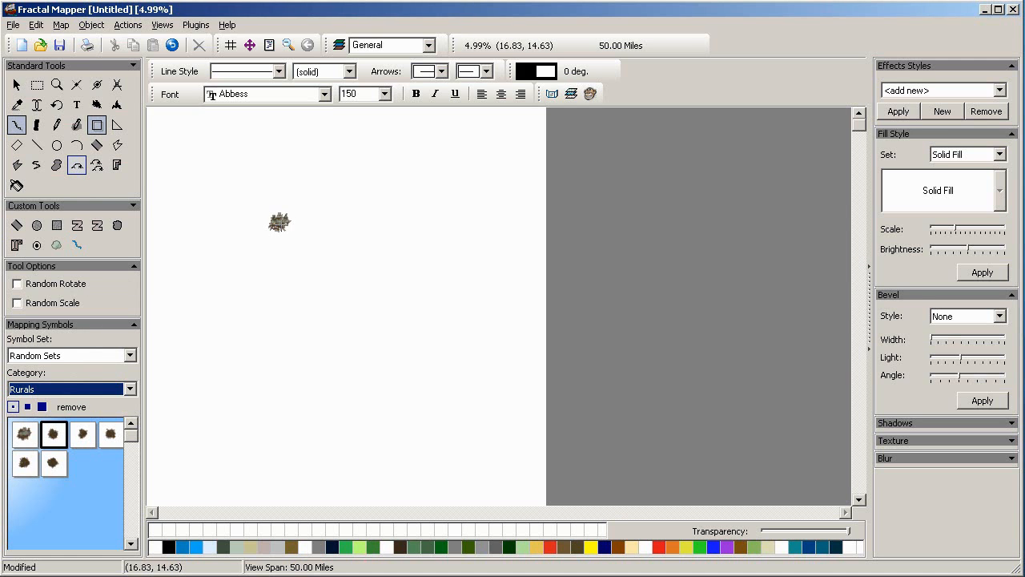
click(269, 261)
click(270, 277)
click(291, 282)
click(312, 241)
click(303, 215)
click(326, 200)
click(322, 226)
click(302, 232)
click(332, 263)
click(330, 240)
click(350, 228)
click(355, 230)
click(57, 145)
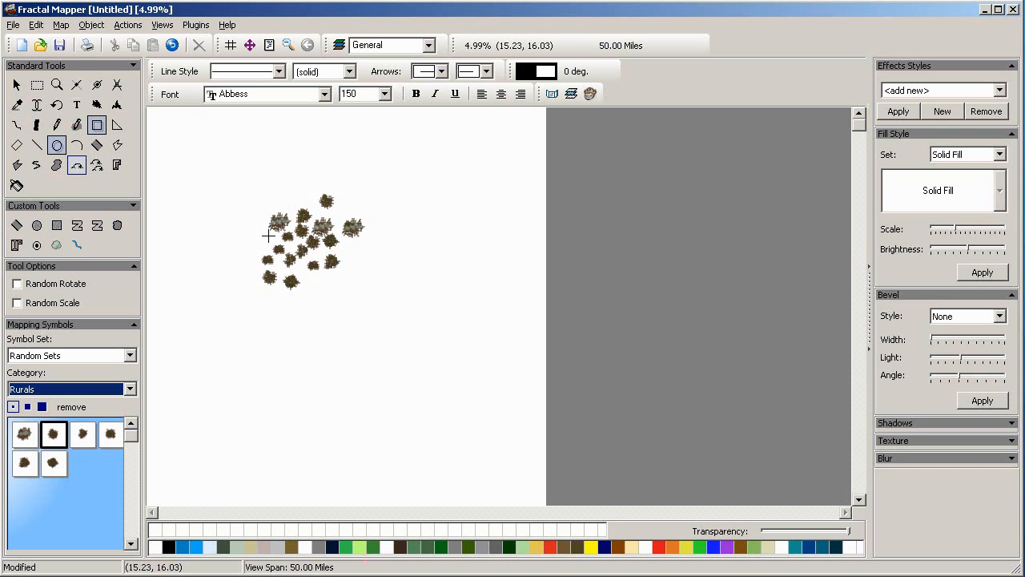
click(280, 196)
click(288, 208)
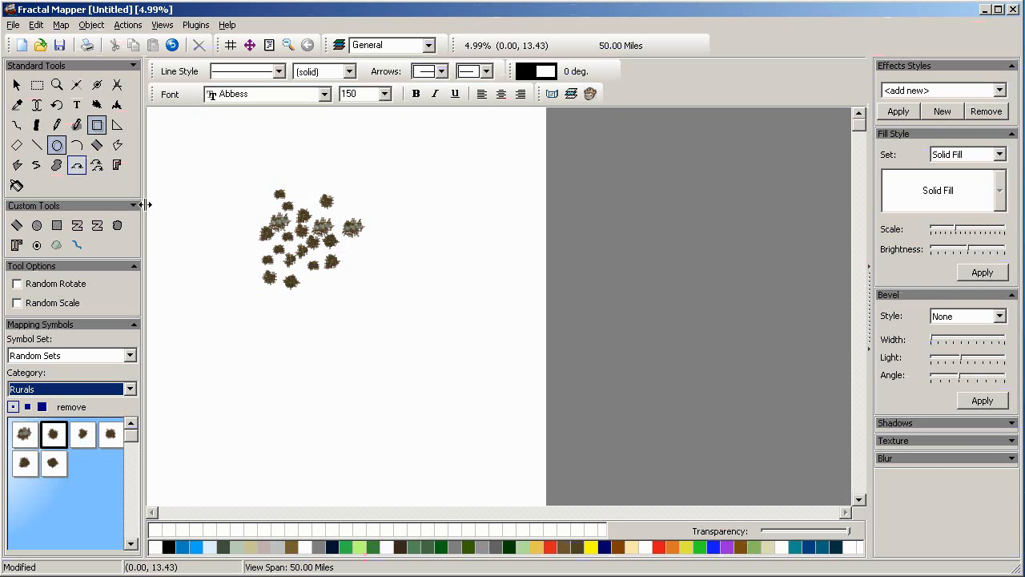
Enable Random Rotate and place a denser group of Rurals symbols along the cluster's lower right side
click(17, 284)
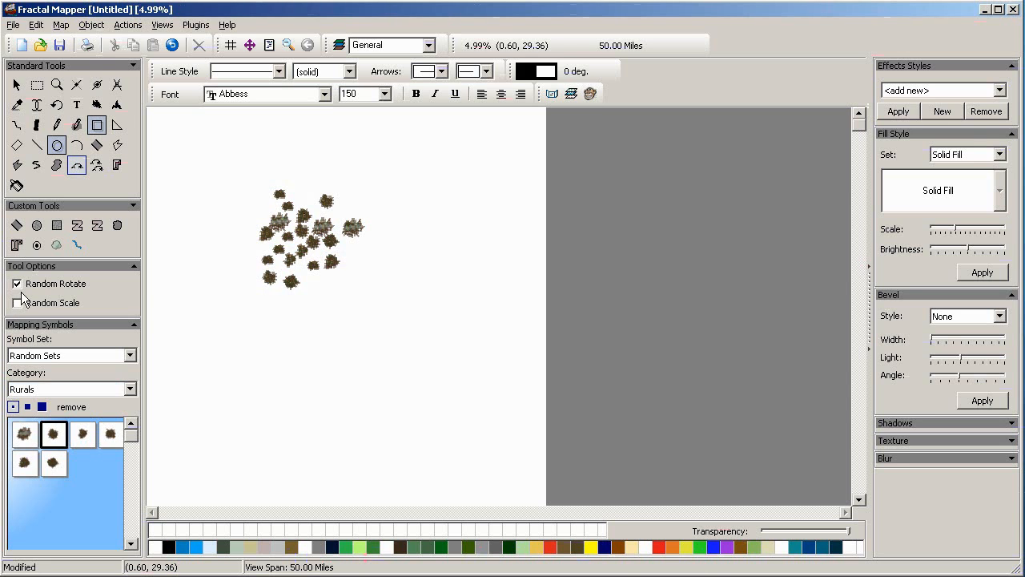
click(343, 286)
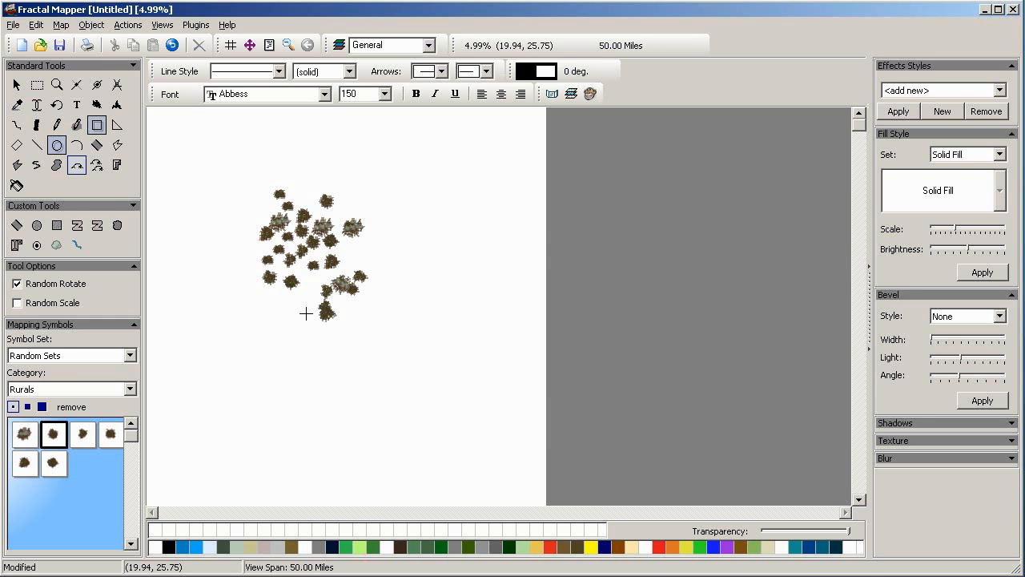
click(319, 294)
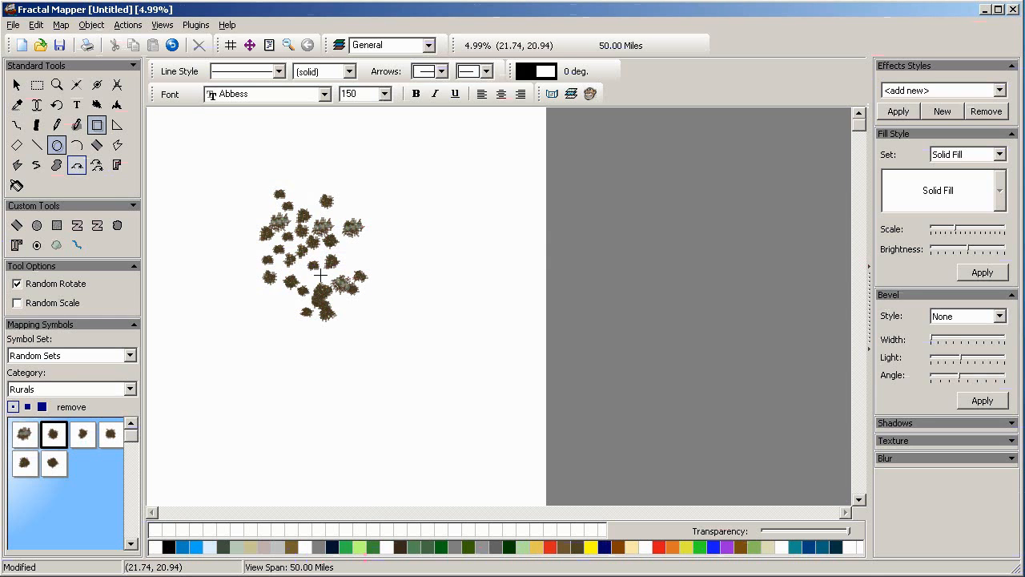
click(330, 281)
click(342, 273)
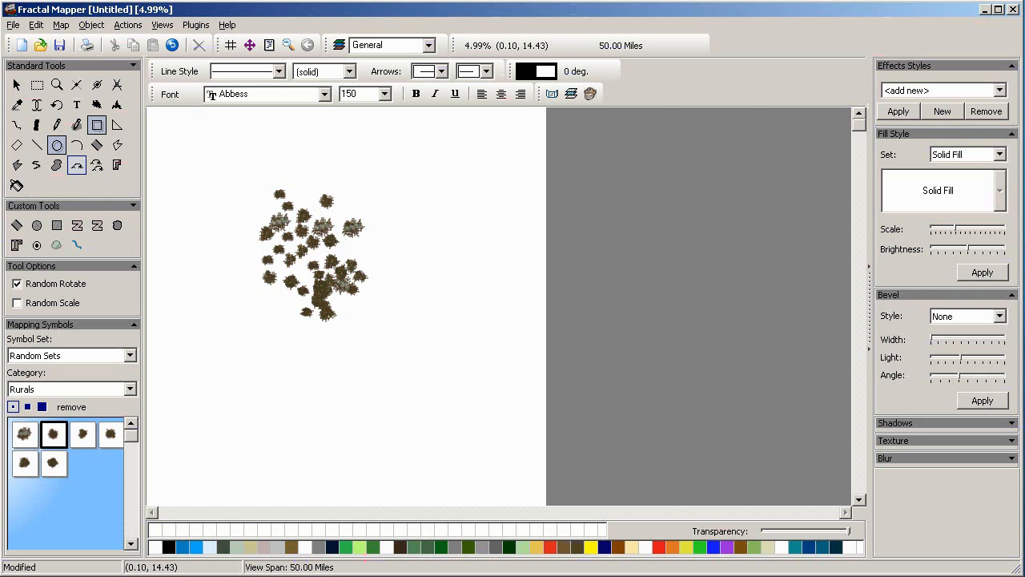
click(56, 85)
drag(204, 166, 430, 370)
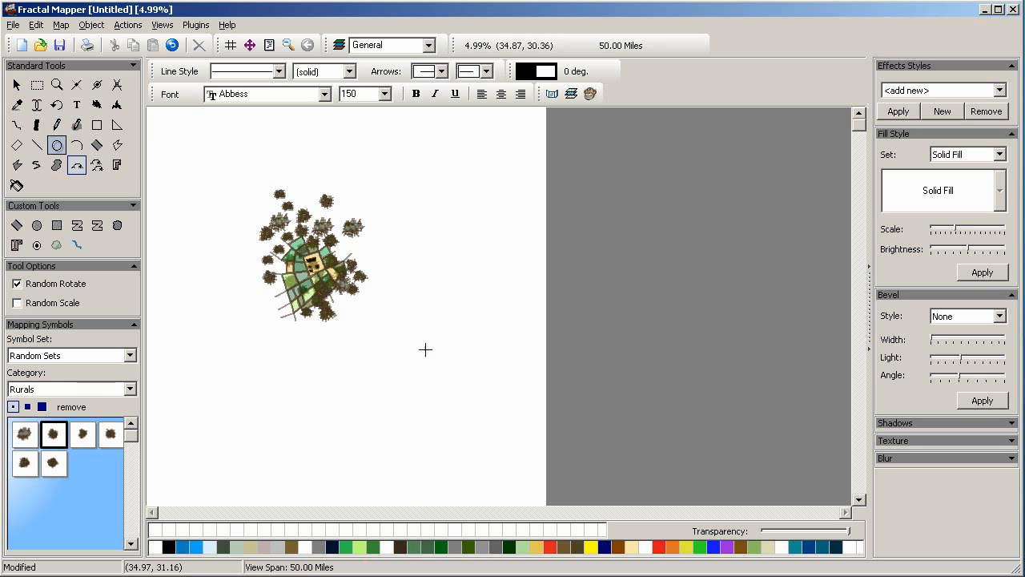
click(36, 24)
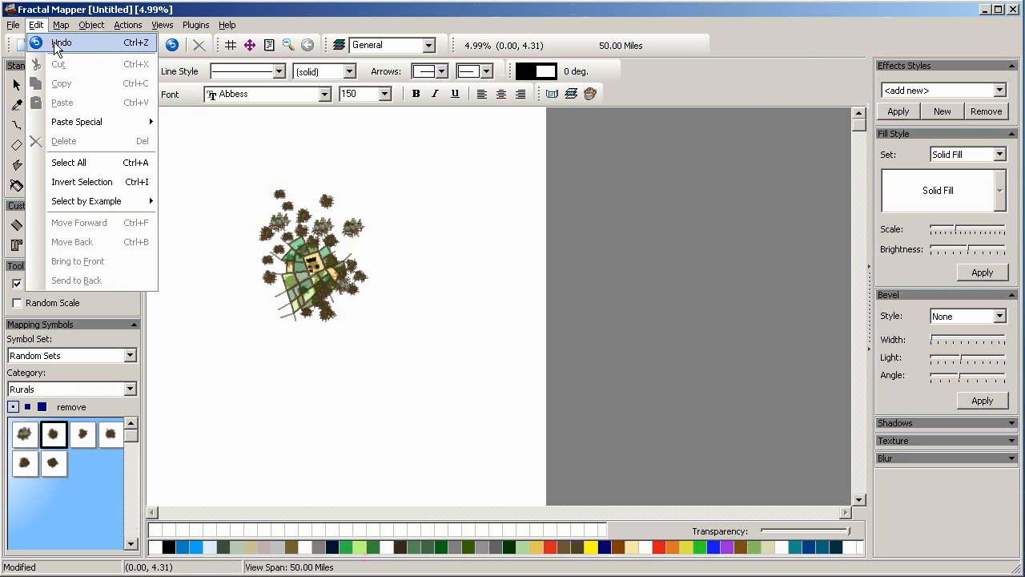
click(55, 45)
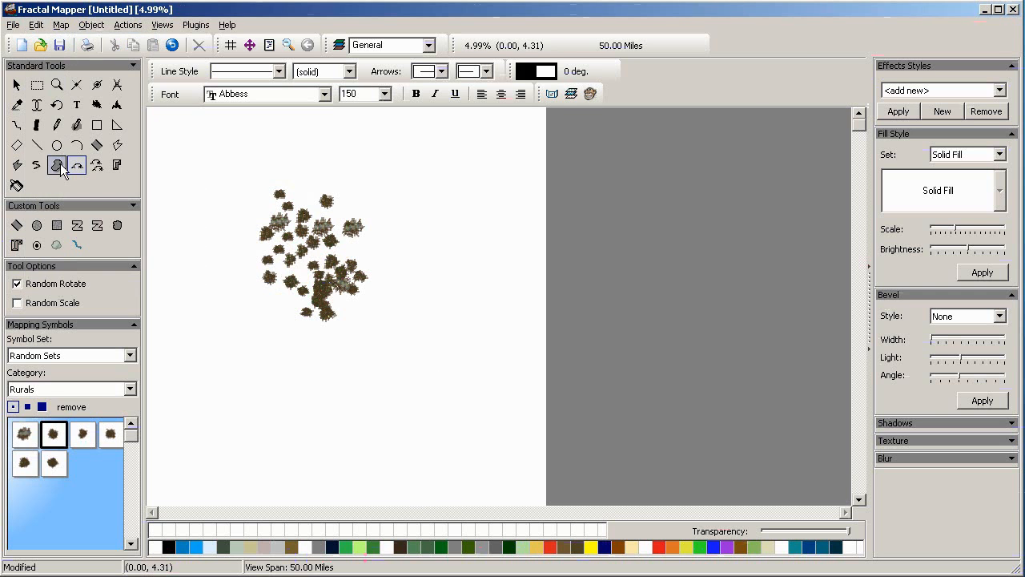
Move several separate farmland symbols in the lower part of the cluster closer together so their roads join
click(56, 86)
drag(217, 164, 420, 357)
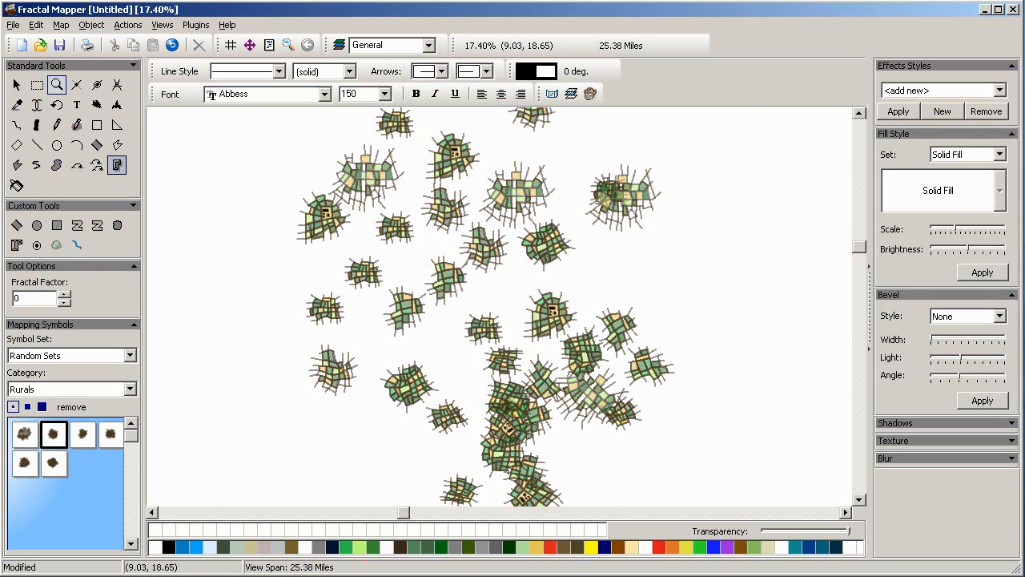
click(17, 85)
drag(513, 426, 512, 393)
drag(410, 386, 480, 366)
mouse_move(561, 300)
mouse_down()
mouse_move(526, 299)
mouse_move(565, 298)
mouse_up()
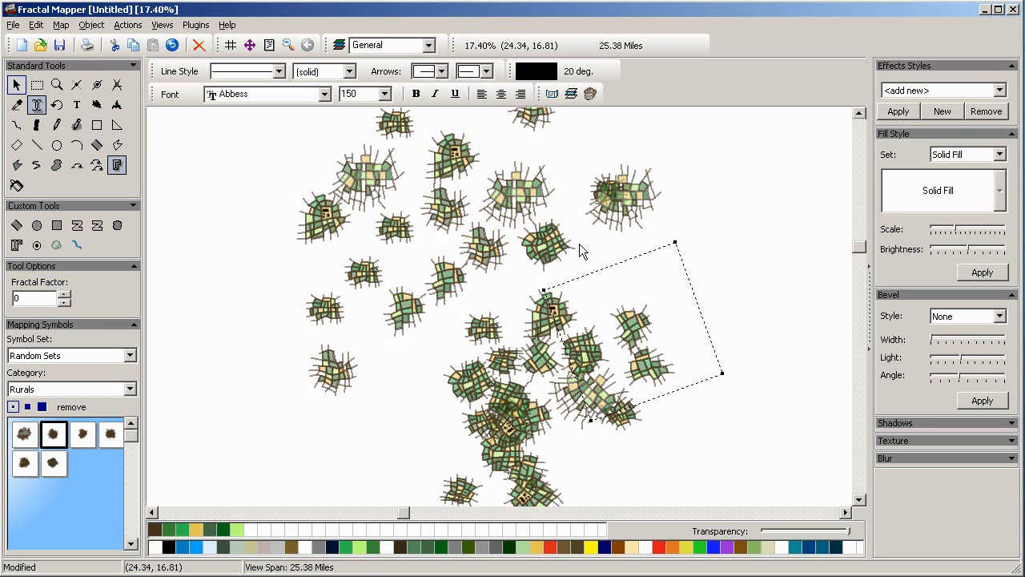
Free-rotate the large pale farmland symbol at the cluster's upper right to about -59 degrees and fit it against the dense lower group
drag(630, 215, 588, 223)
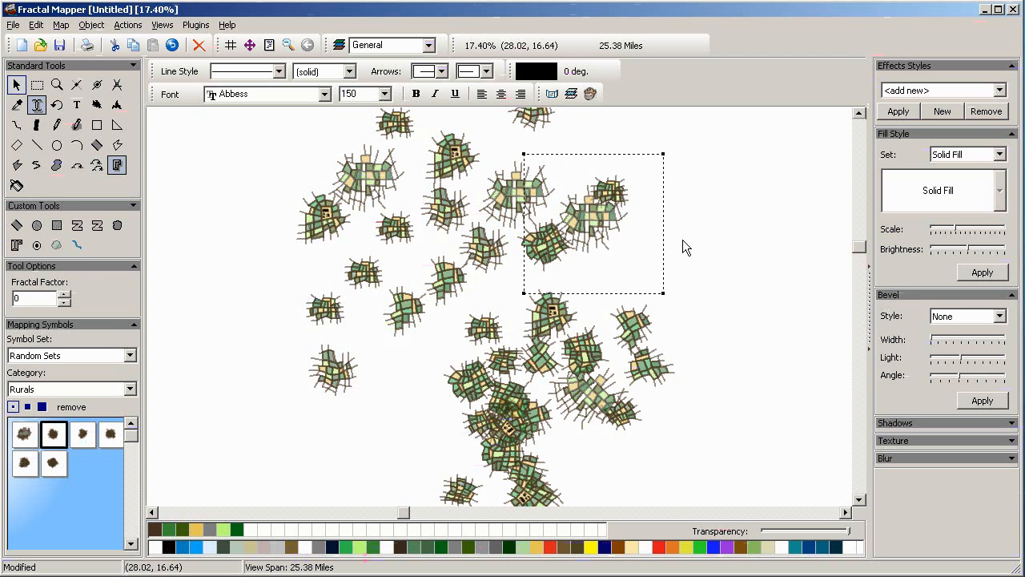
click(694, 238)
right_click(593, 219)
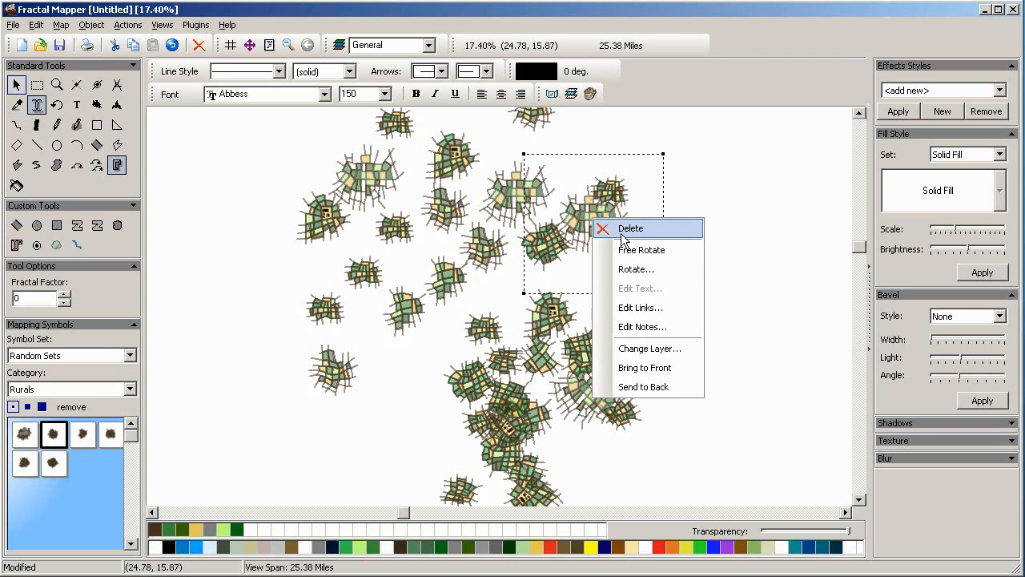
click(628, 254)
drag(621, 181, 618, 258)
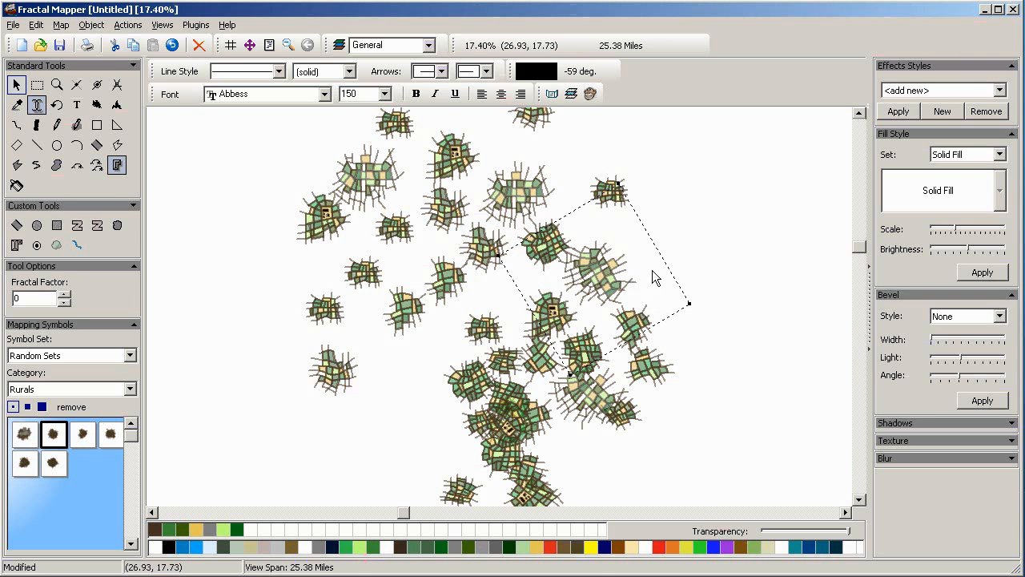
drag(604, 273, 650, 257)
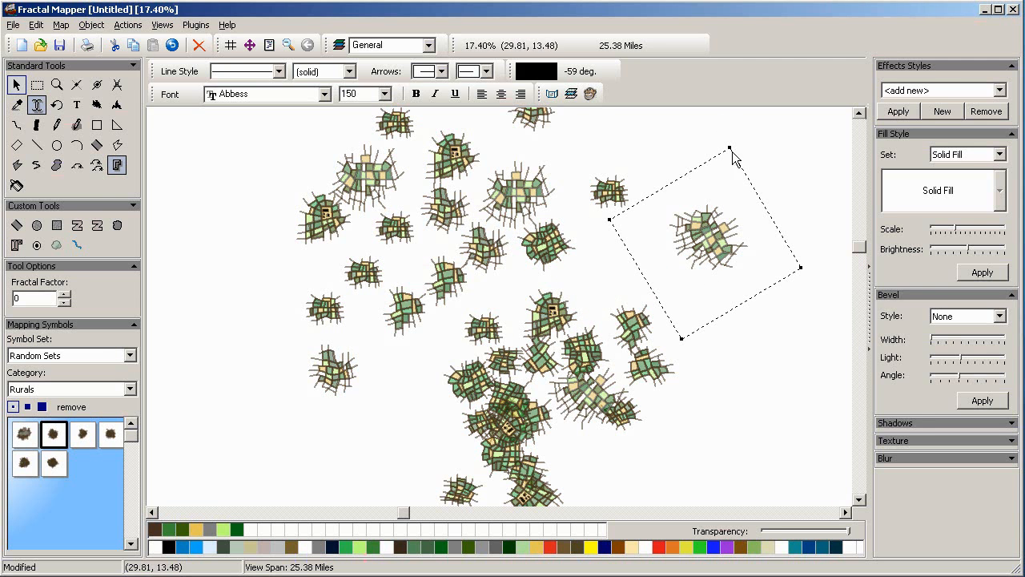
drag(679, 242, 588, 289)
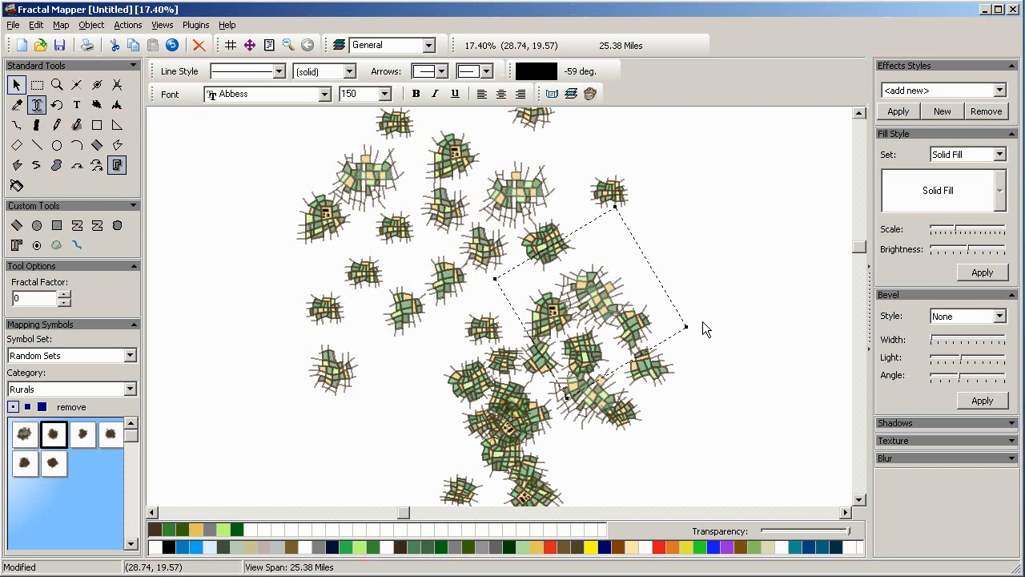
Move more of the scattered farmland symbols into the gaps and around the edges of the dense lower group
click(647, 199)
drag(612, 193, 519, 330)
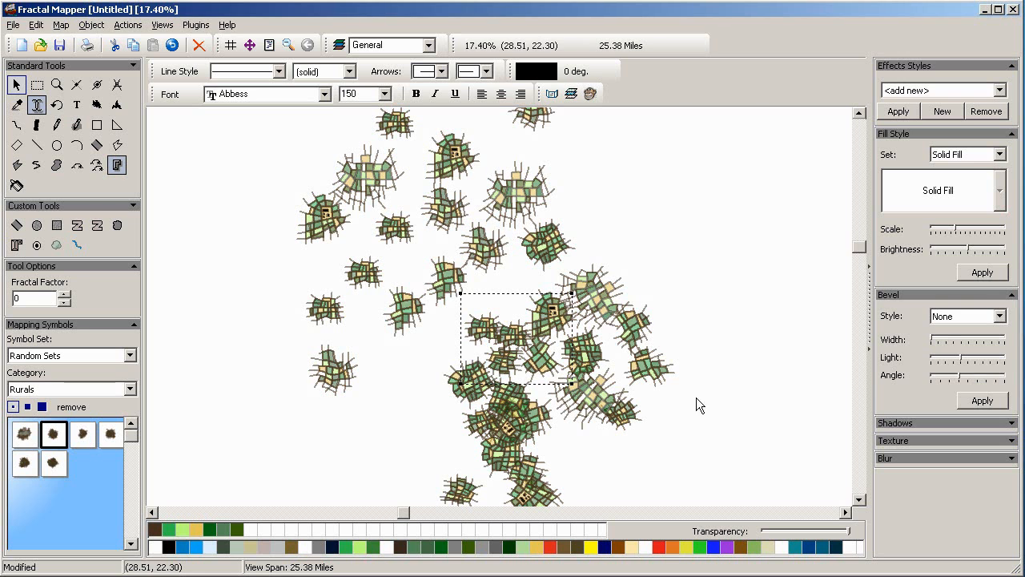
drag(555, 236, 583, 275)
drag(599, 322, 573, 423)
drag(526, 461, 418, 377)
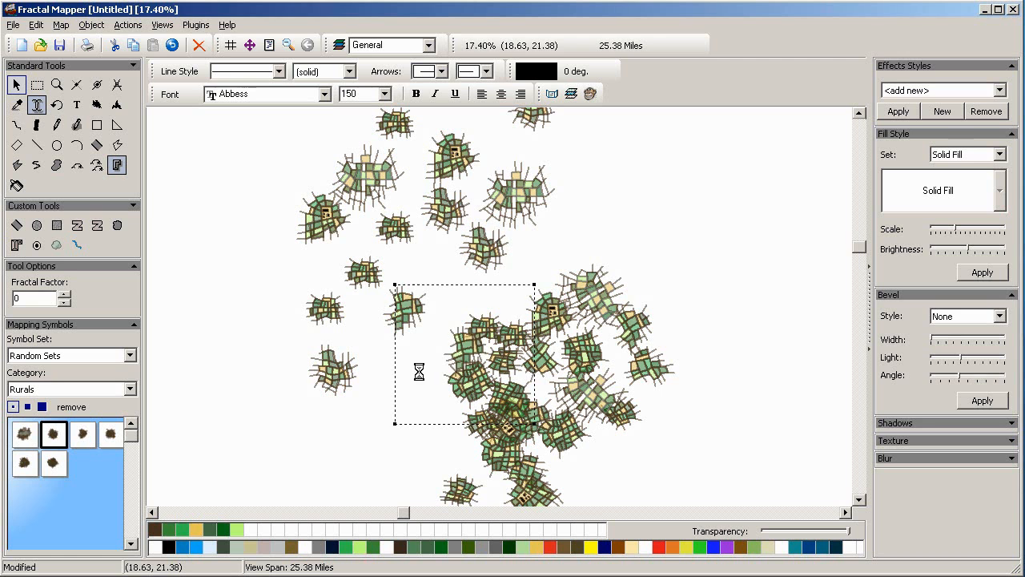
drag(483, 242, 552, 345)
drag(474, 232, 599, 322)
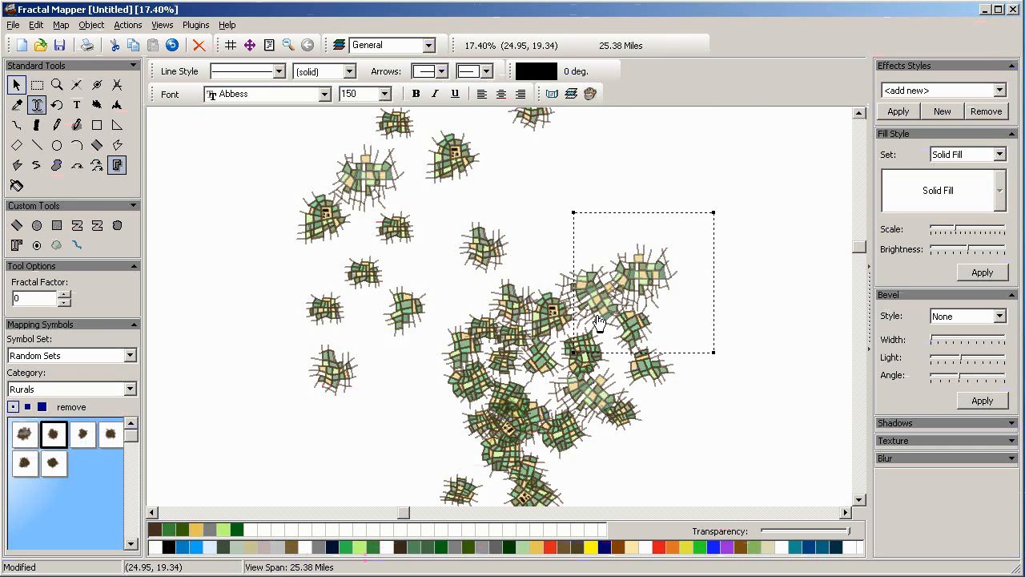
Shift another farmland symbol into place along the dense group's upper edge and clear the selection
click(498, 245)
drag(517, 249, 478, 258)
click(633, 177)
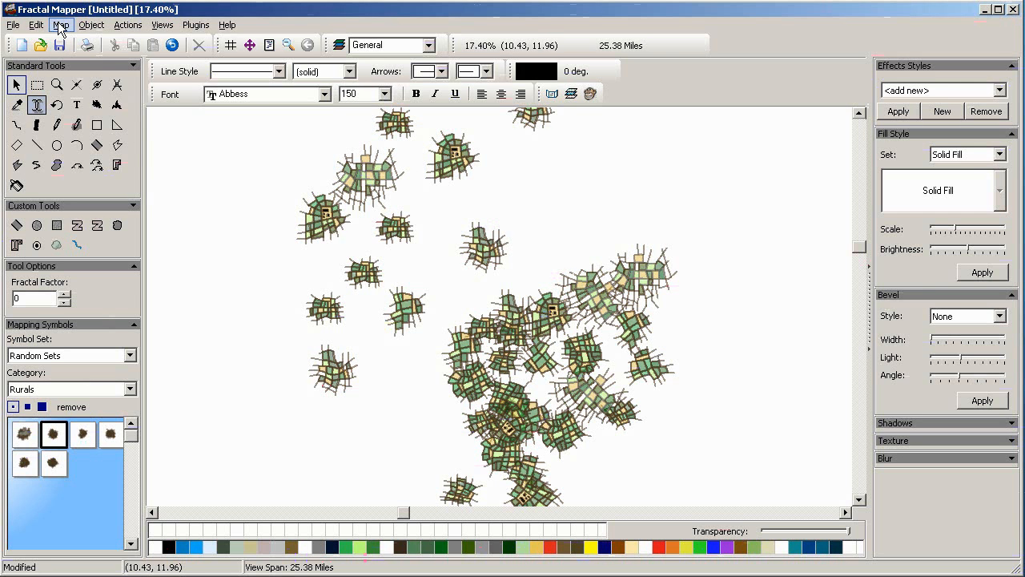
Start a new map without saving the changes to the farmland map
click(13, 25)
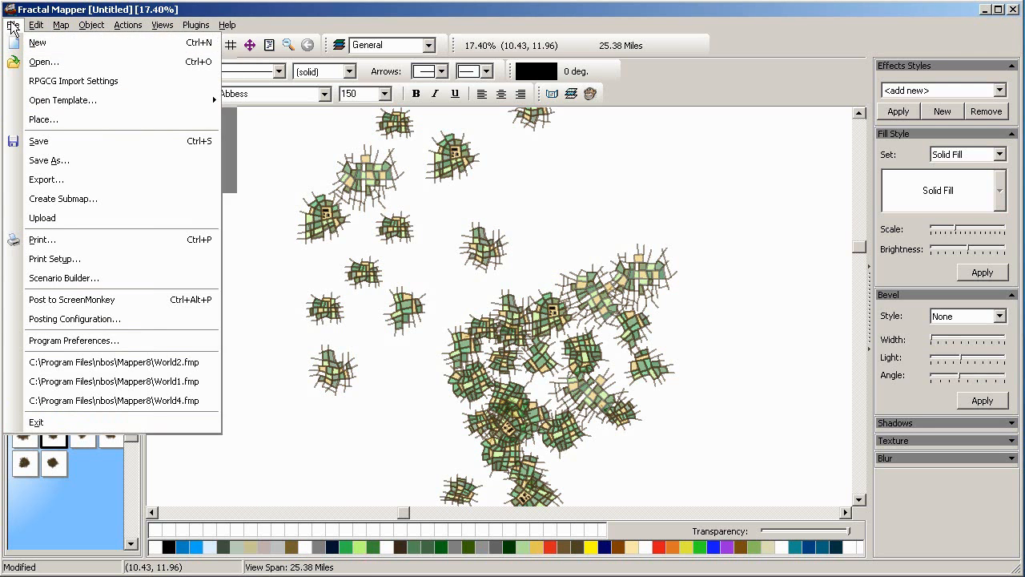
click(29, 43)
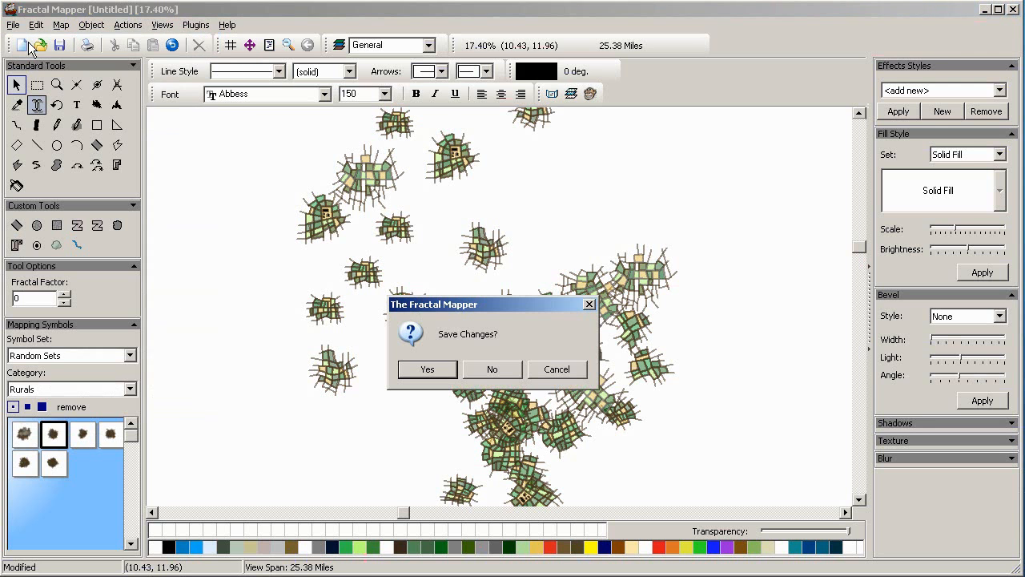
click(490, 368)
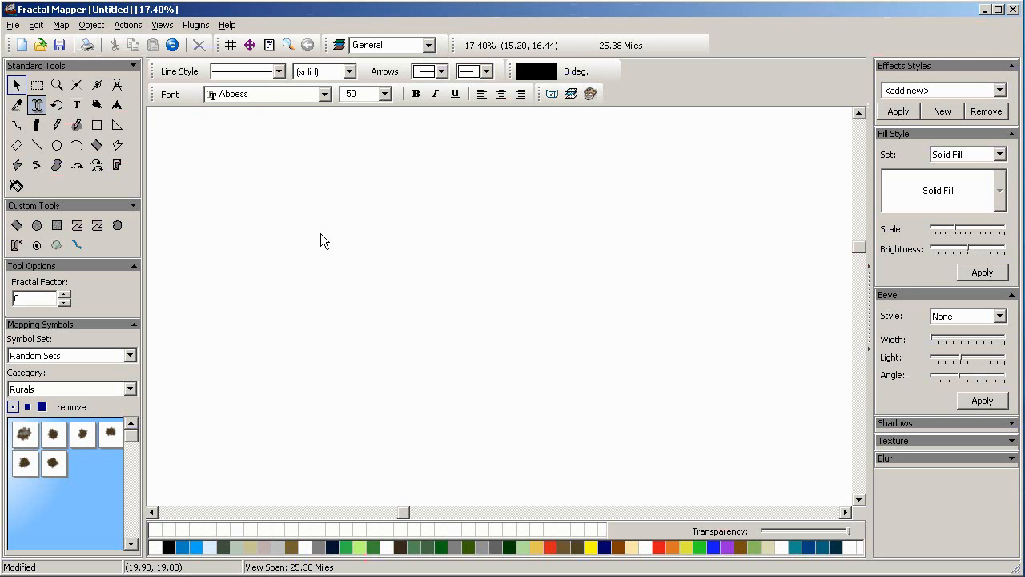
Set the new map's size to 10 by 10 miles
click(253, 44)
drag(443, 234, 344, 222)
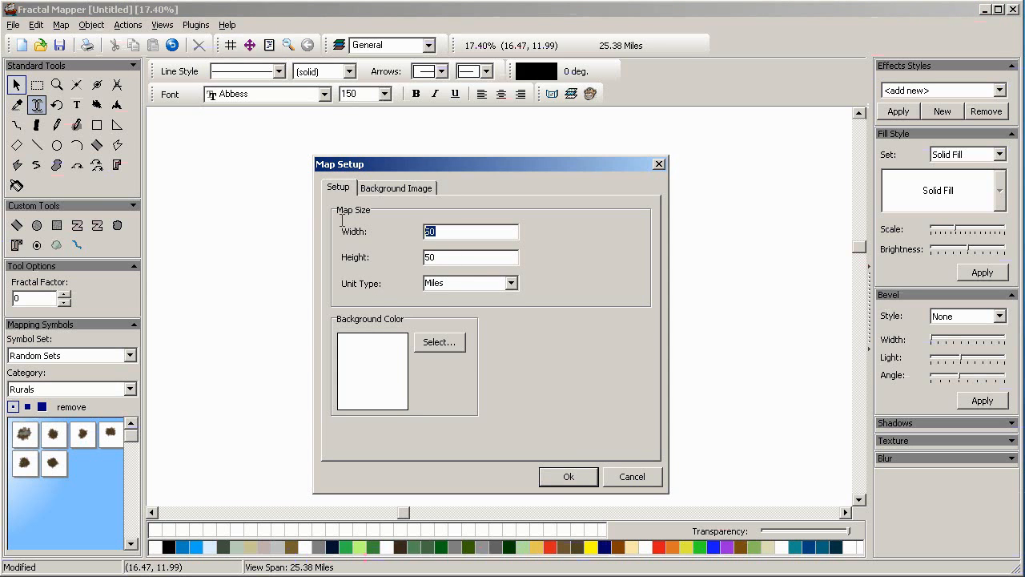
text(1010)
click(556, 476)
click(56, 84)
right_click(473, 337)
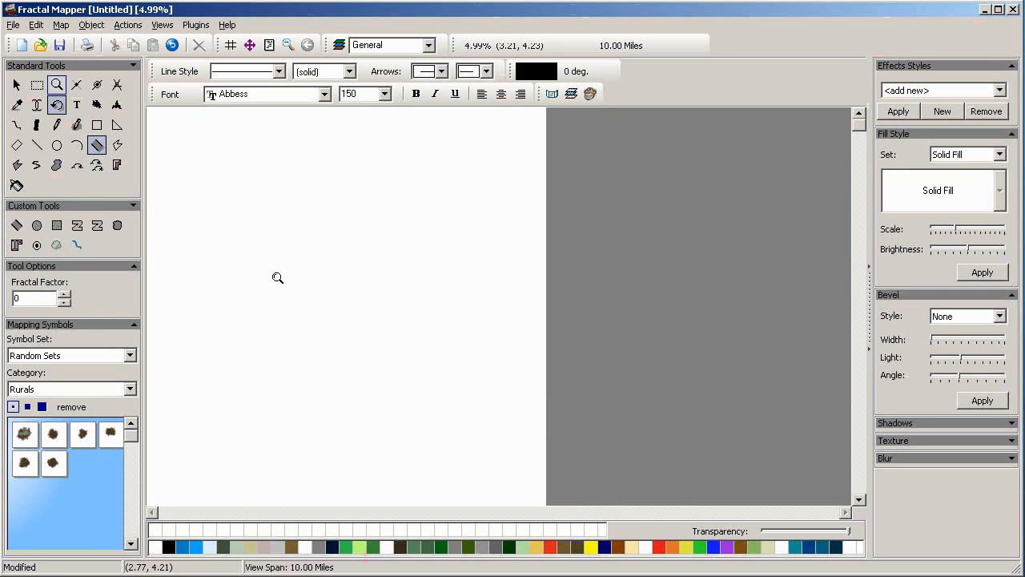
click(279, 73)
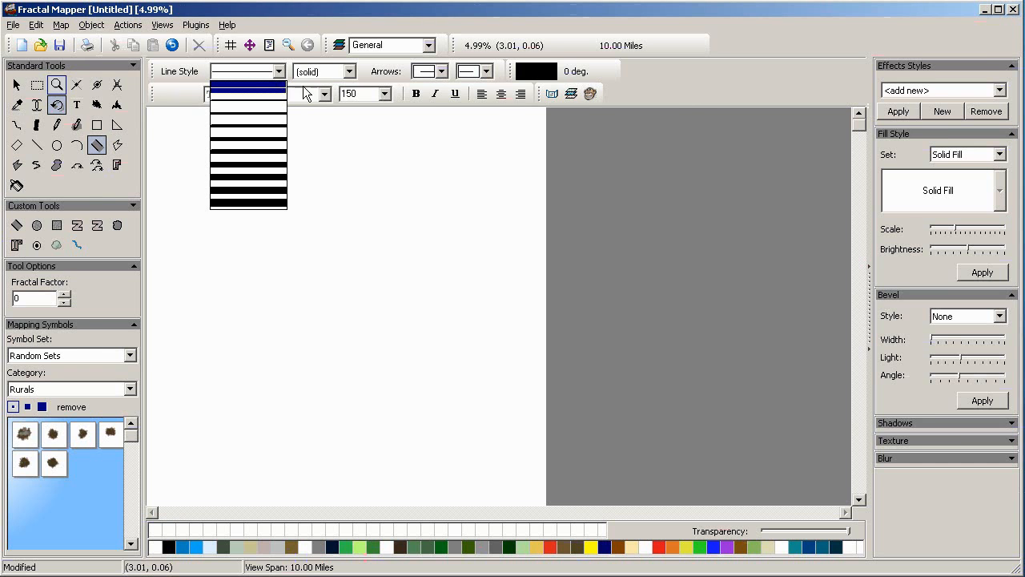
click(721, 96)
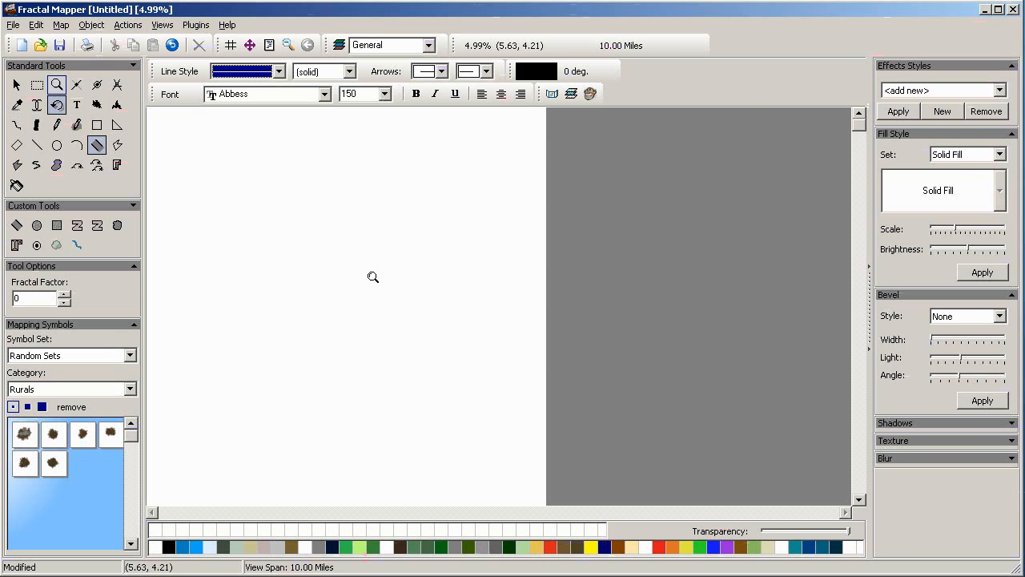
click(278, 70)
click(278, 71)
click(77, 125)
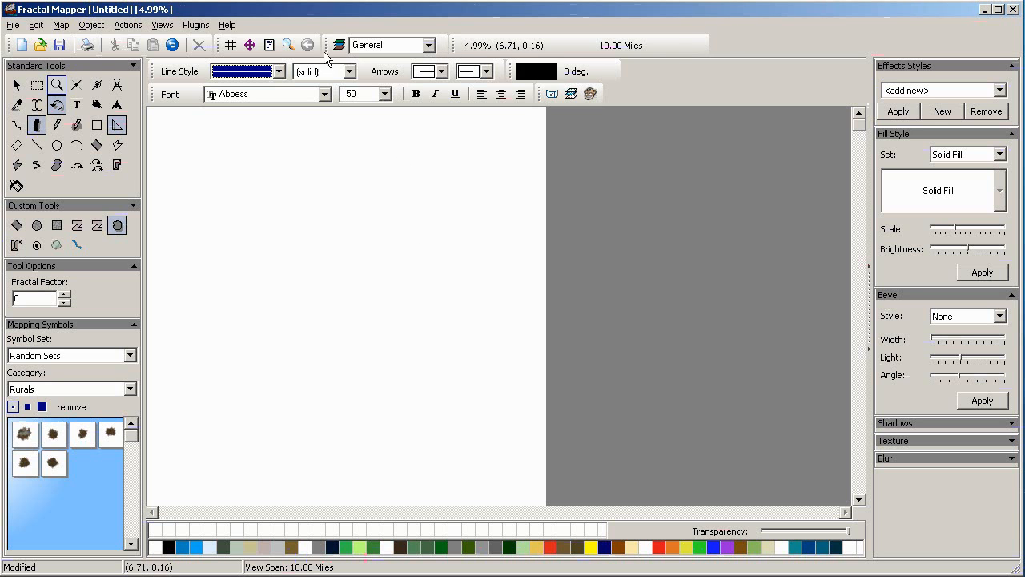
click(163, 25)
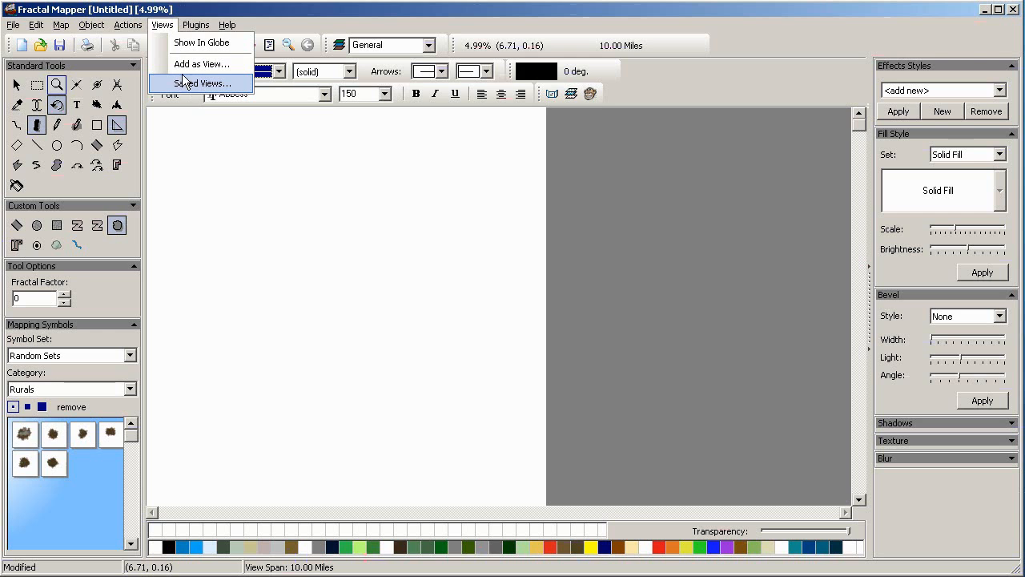
click(780, 48)
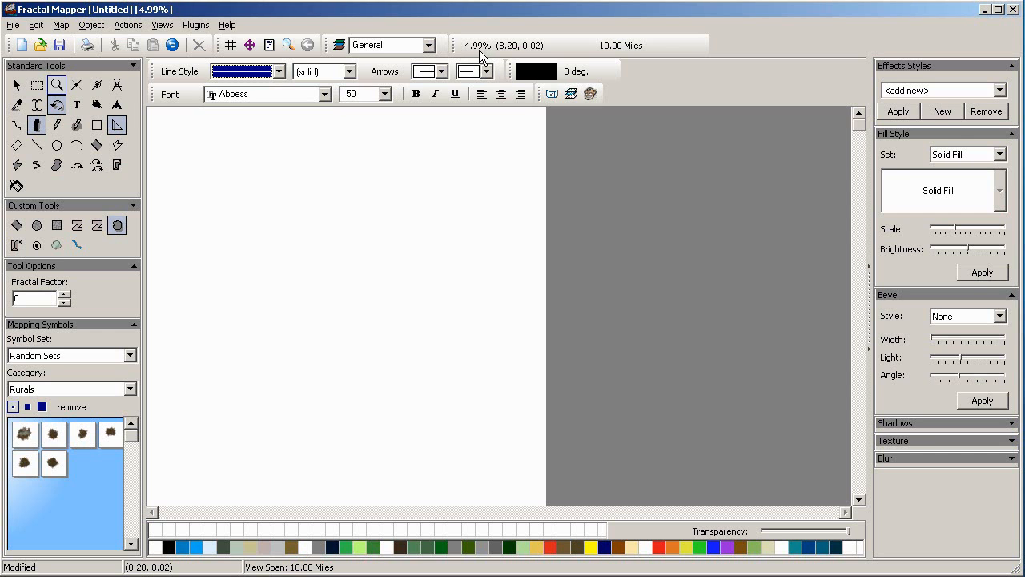
scroll(447, 259, up, 1)
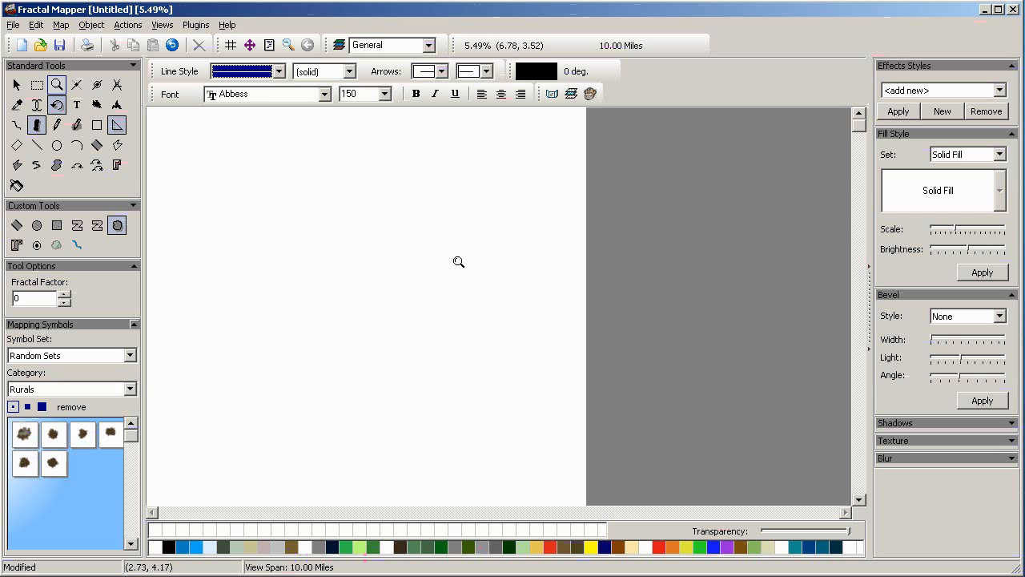
scroll(454, 245, down, 2)
scroll(425, 258, down, 1)
scroll(378, 233, up, 1)
scroll(378, 232, up, 1)
scroll(377, 232, down, 1)
scroll(377, 232, up, 1)
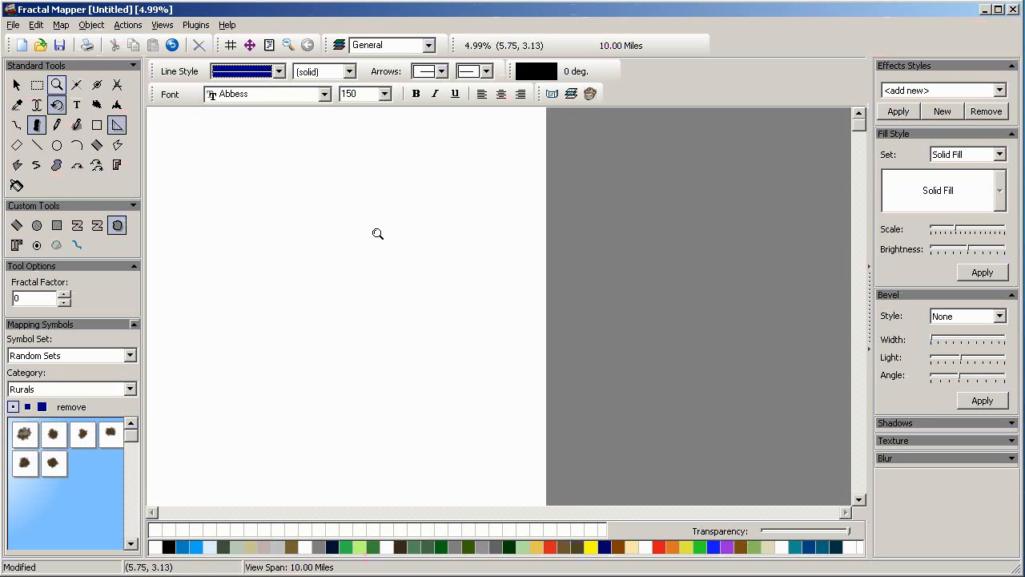
scroll(375, 266, up, 1)
scroll(375, 256, down, 1)
right_click(386, 292)
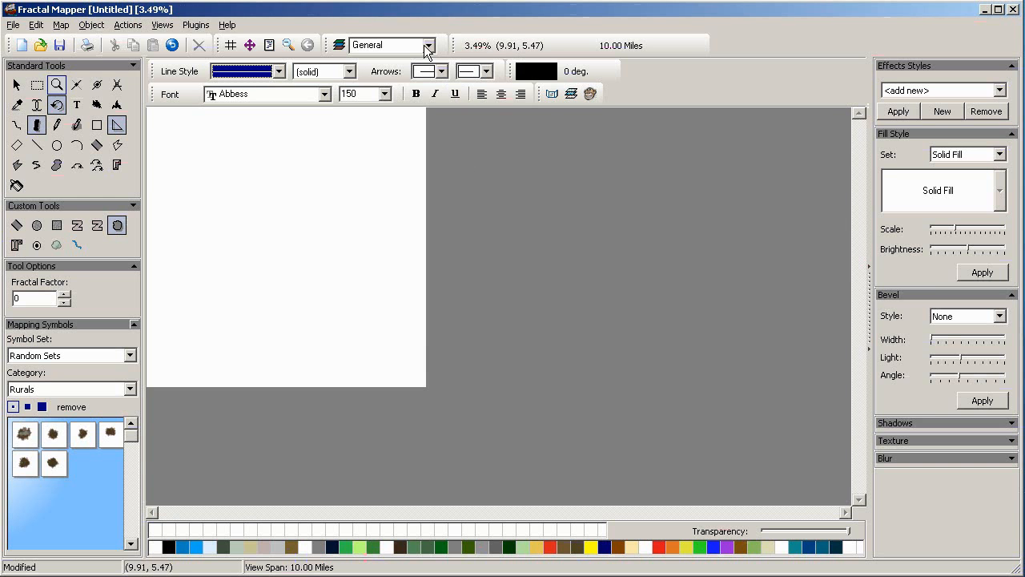
click(308, 286)
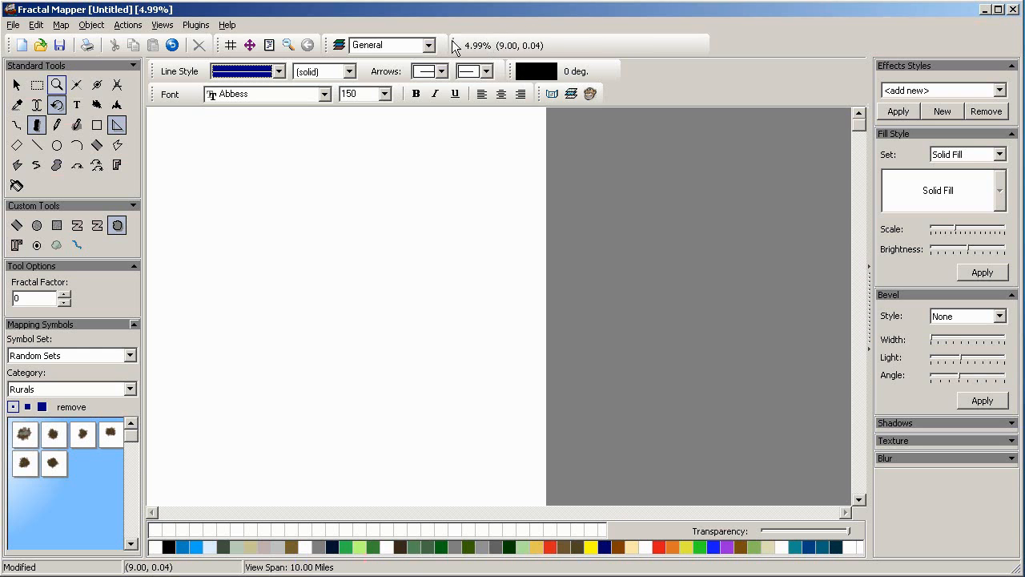
click(158, 27)
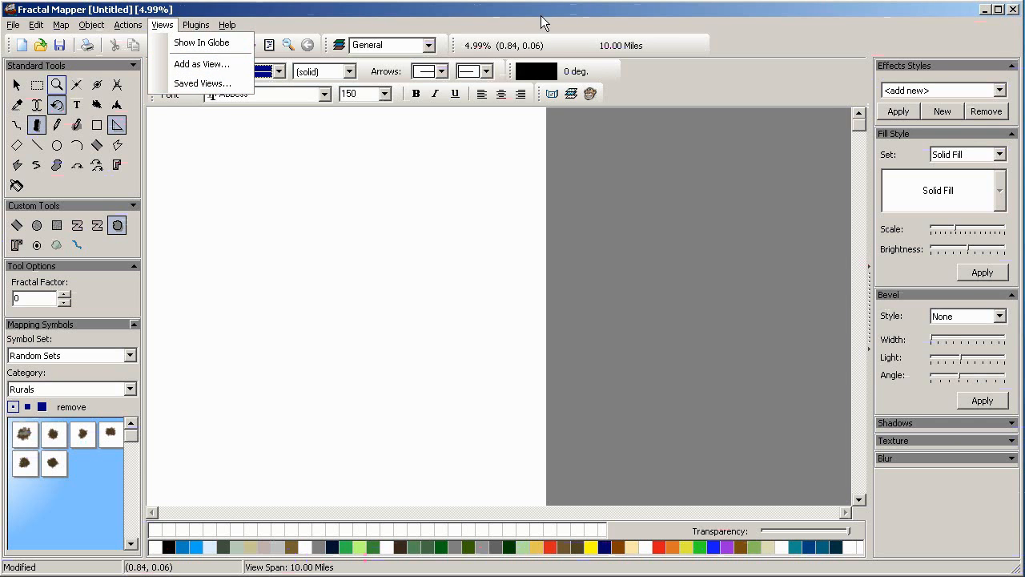
click(542, 22)
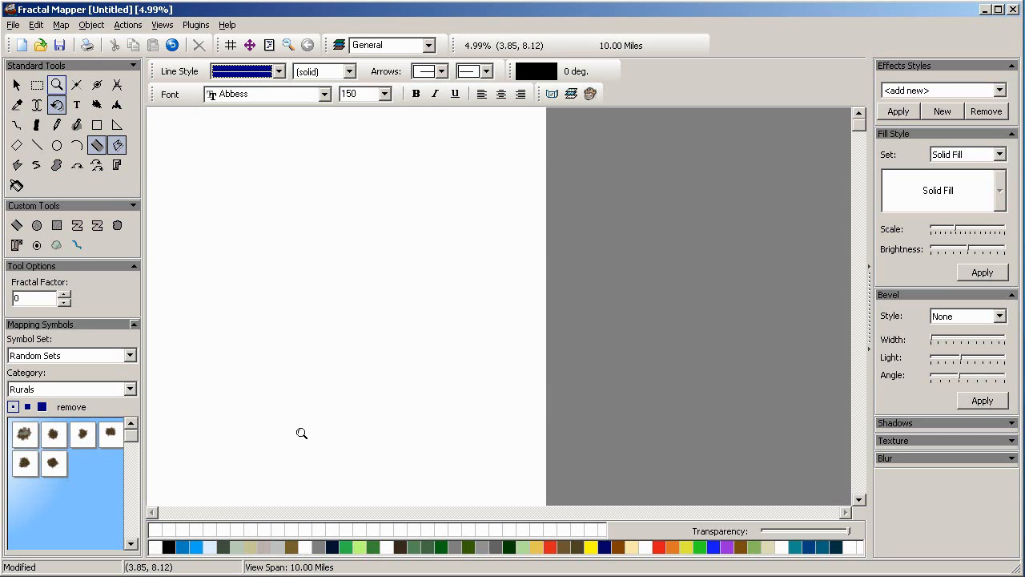
Draw a tan filled polygon in the shape of a mountain with a tall left peak and a lower right peak
click(252, 549)
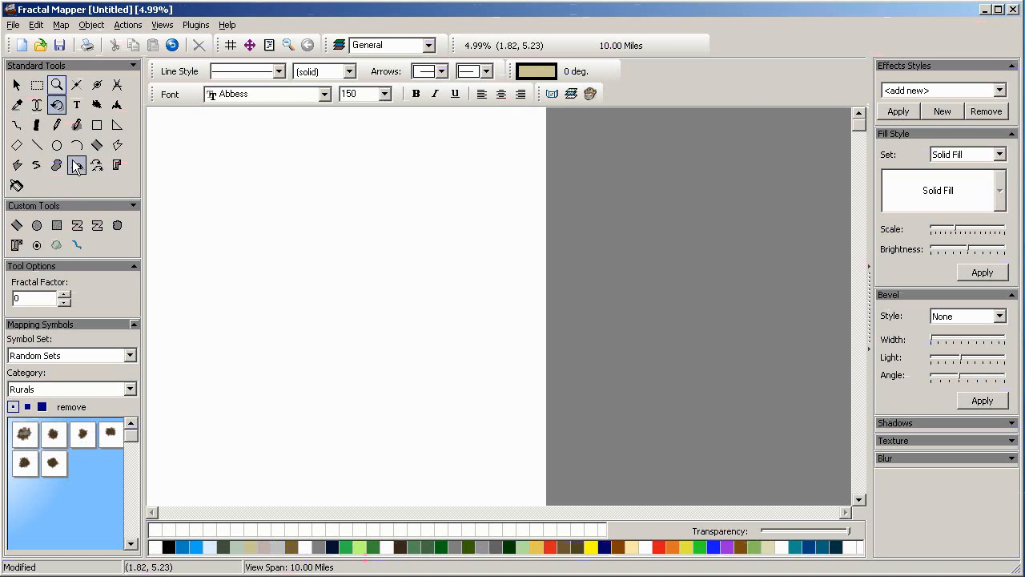
click(17, 165)
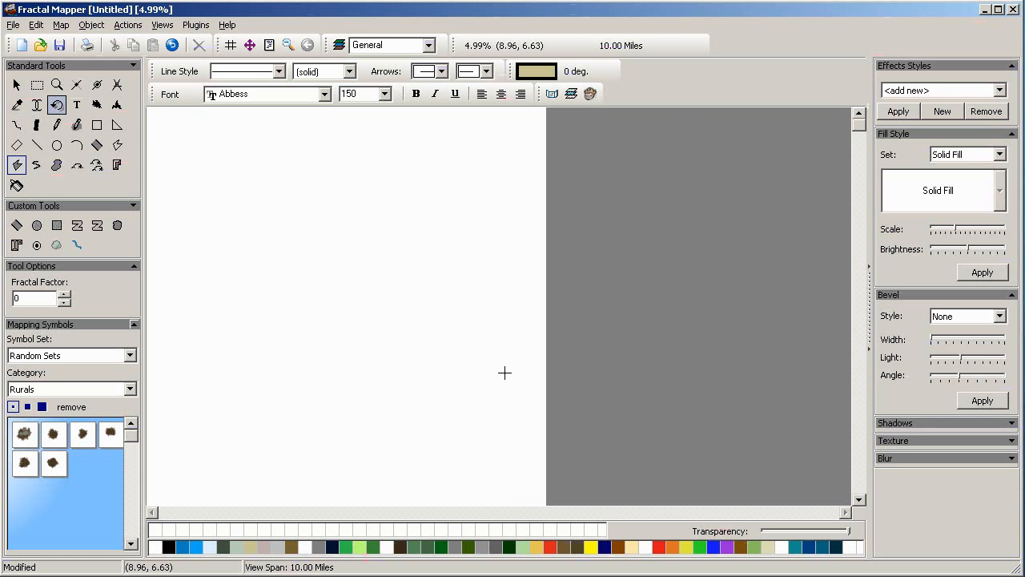
mouse_move(514, 380)
mouse_down()
mouse_move(493, 345)
mouse_move(470, 345)
mouse_move(424, 249)
mouse_move(404, 249)
mouse_move(364, 303)
mouse_move(325, 228)
mouse_up()
drag(286, 183, 262, 242)
drag(249, 291, 168, 403)
mouse_move(207, 415)
mouse_down()
mouse_move(297, 430)
mouse_move(435, 428)
mouse_move(478, 419)
mouse_move(515, 390)
mouse_up()
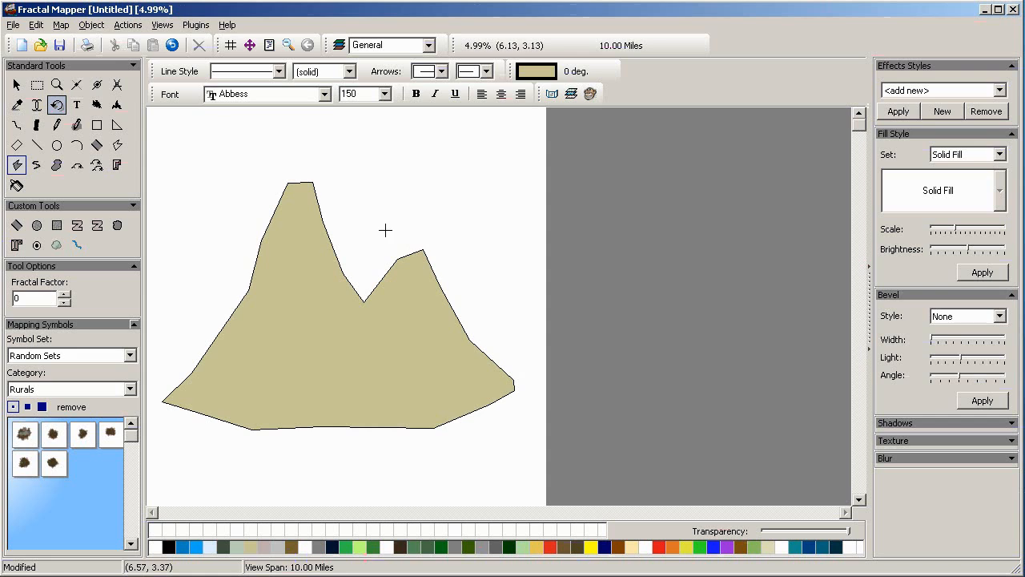
Set the line style of the tan mountain polygon to clear so that it has no outline
click(16, 84)
click(329, 342)
click(406, 178)
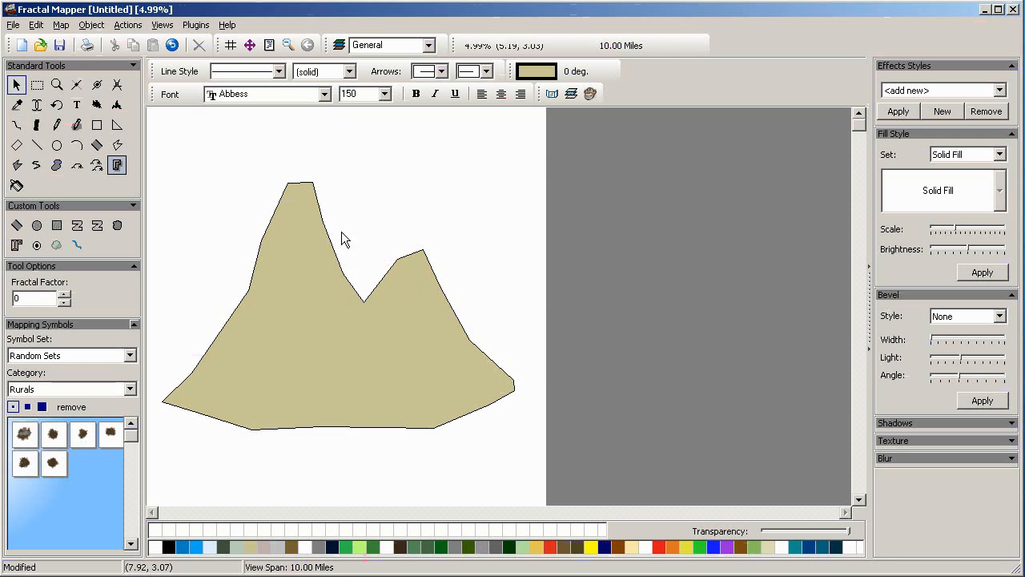
click(335, 338)
click(350, 71)
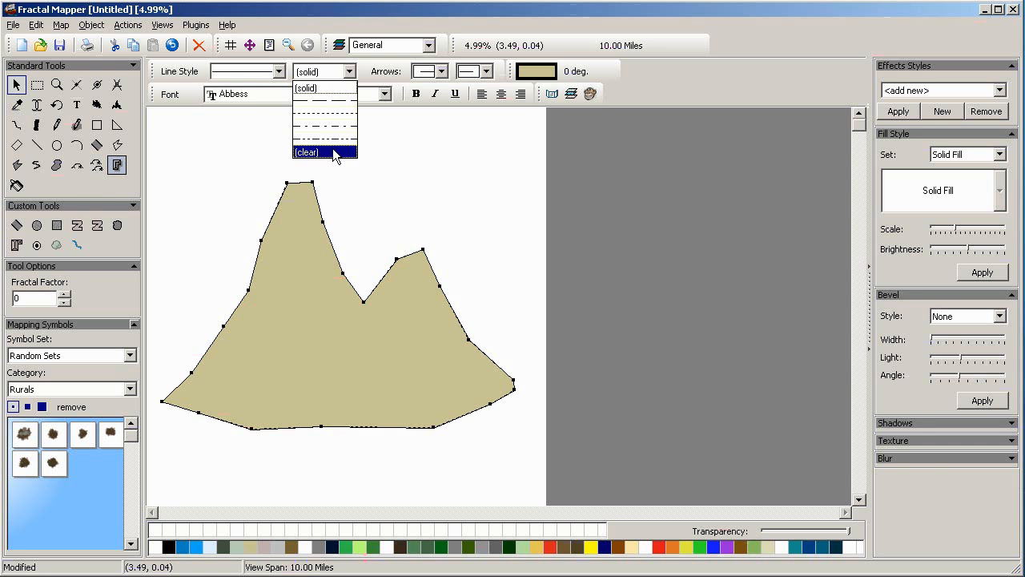
click(337, 92)
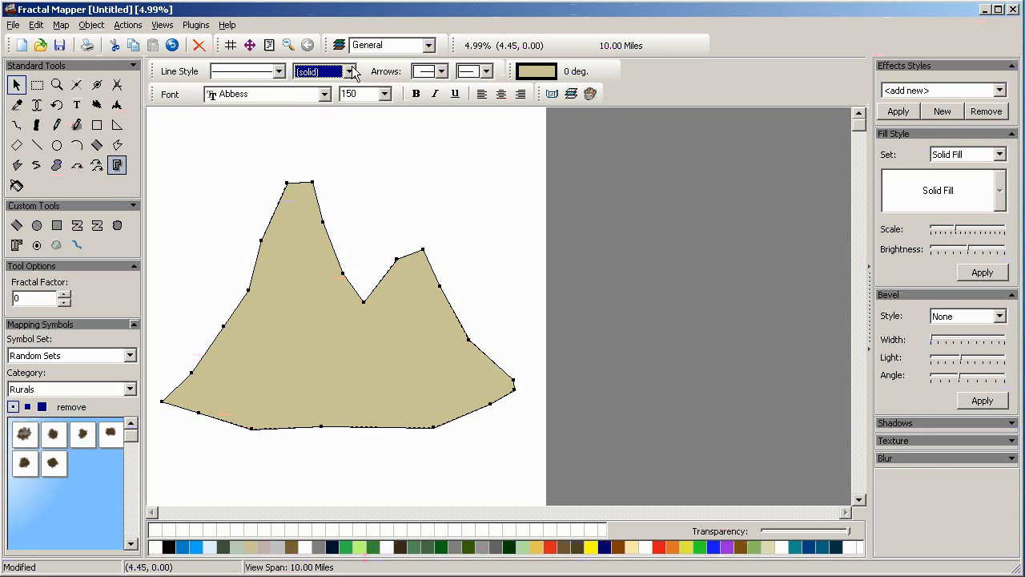
click(352, 71)
click(322, 152)
click(375, 155)
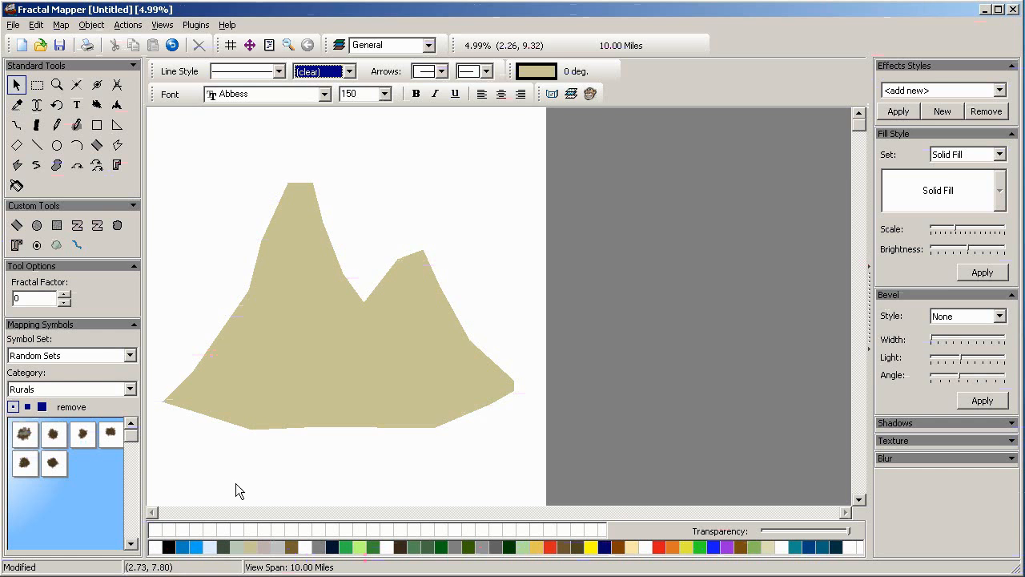
Trace the mountain's slopes and both peaks with a thin closed black polygon that forms a heavy, uneven outline
click(169, 546)
click(76, 124)
click(16, 164)
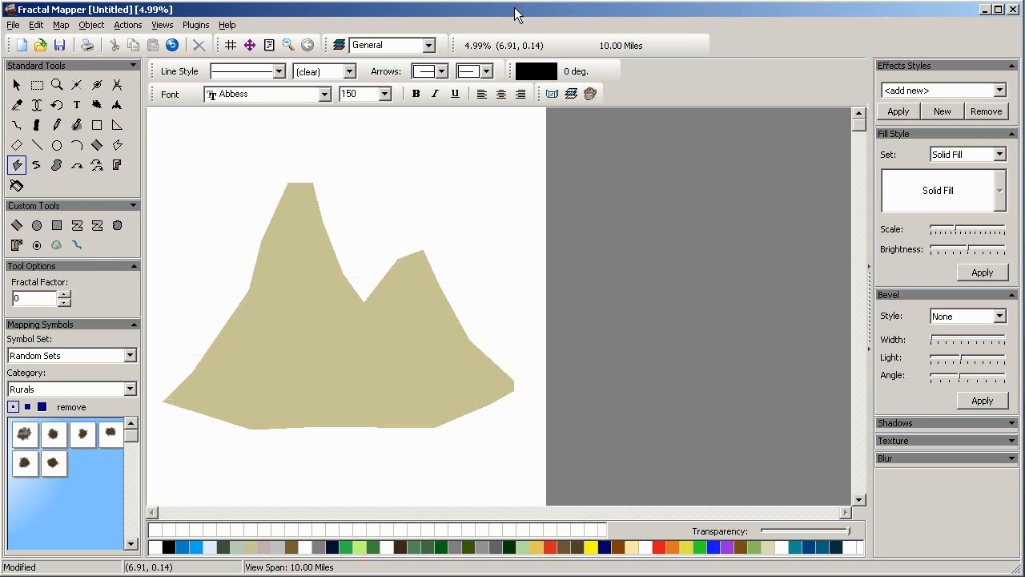
click(169, 400)
click(248, 293)
click(263, 240)
click(288, 183)
click(312, 182)
click(340, 271)
click(364, 303)
click(398, 260)
click(422, 249)
click(469, 343)
click(465, 346)
click(422, 253)
click(398, 258)
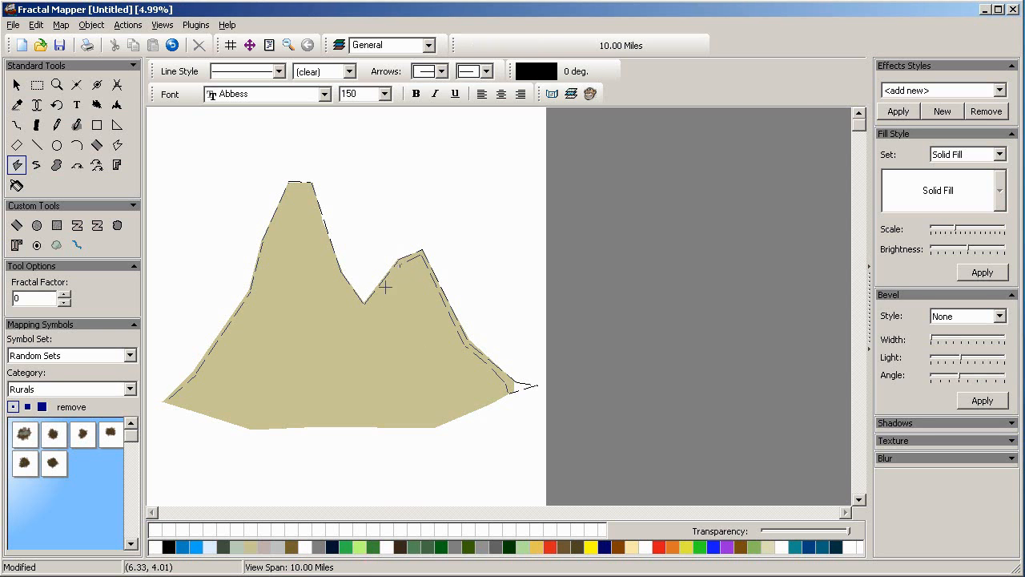
click(361, 308)
click(338, 271)
click(308, 186)
click(291, 184)
click(266, 247)
click(253, 300)
right_click(154, 405)
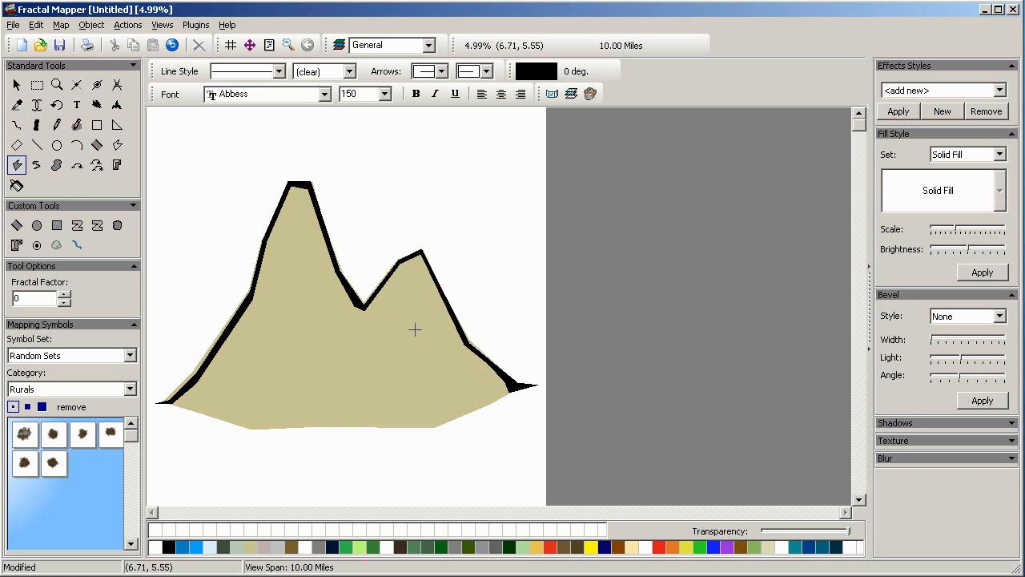
Draw a jagged black shadow polygon down the right side of the lower peak to the mountain's base
click(423, 273)
click(495, 379)
click(510, 400)
click(450, 422)
click(463, 399)
click(424, 370)
click(427, 351)
click(435, 364)
click(454, 364)
right_click(422, 277)
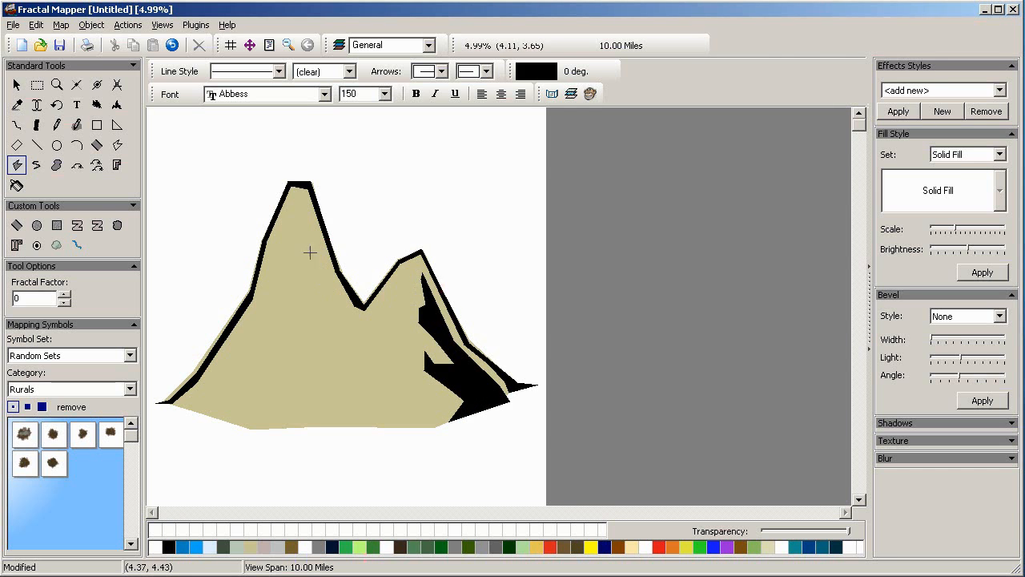
Draw a jagged black shadow polygon down the right side of the tall peak, tapering toward the base
click(306, 204)
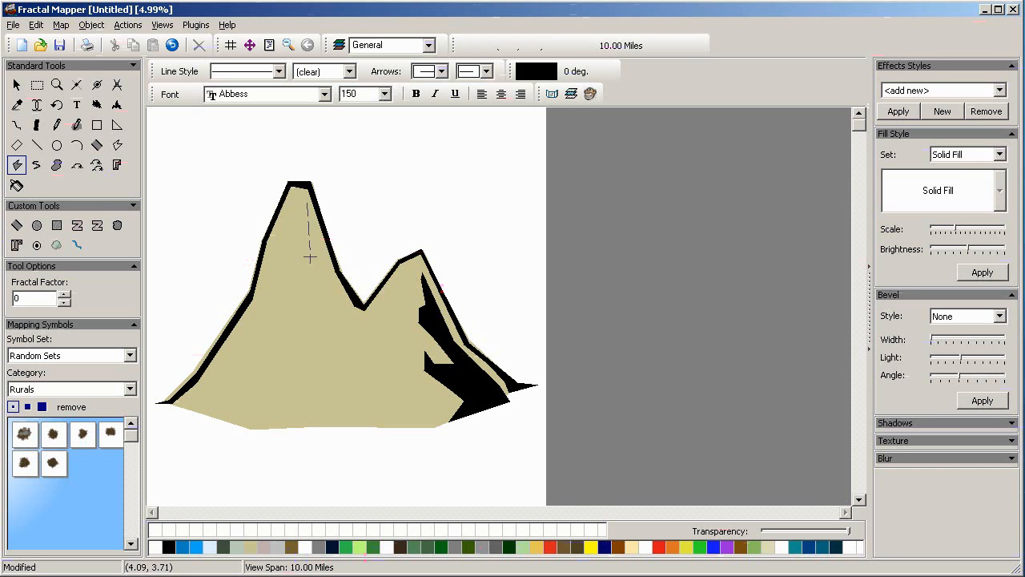
click(357, 319)
click(329, 339)
click(320, 366)
click(272, 411)
click(293, 370)
click(323, 329)
click(303, 317)
click(303, 290)
click(293, 254)
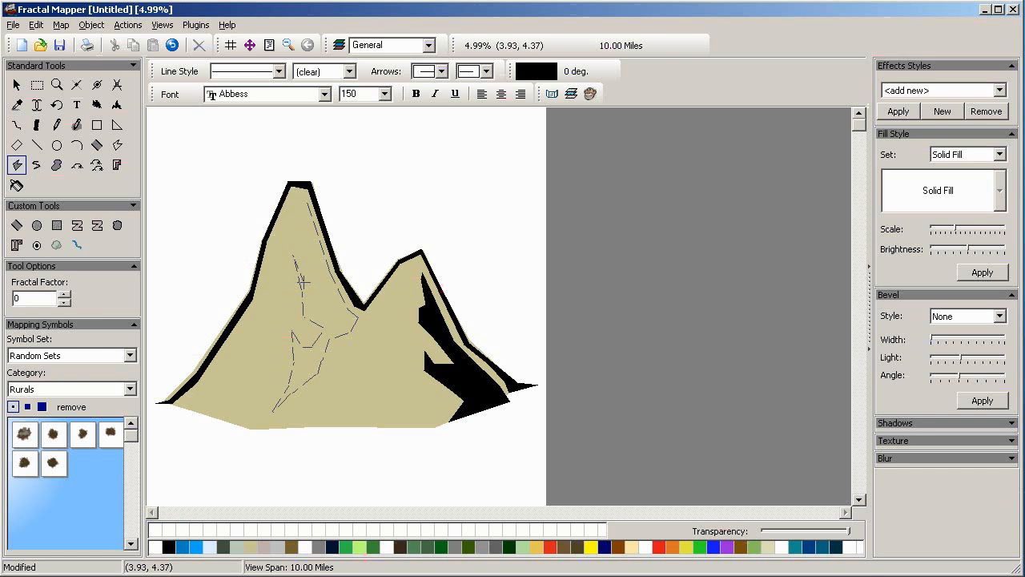
right_click(309, 222)
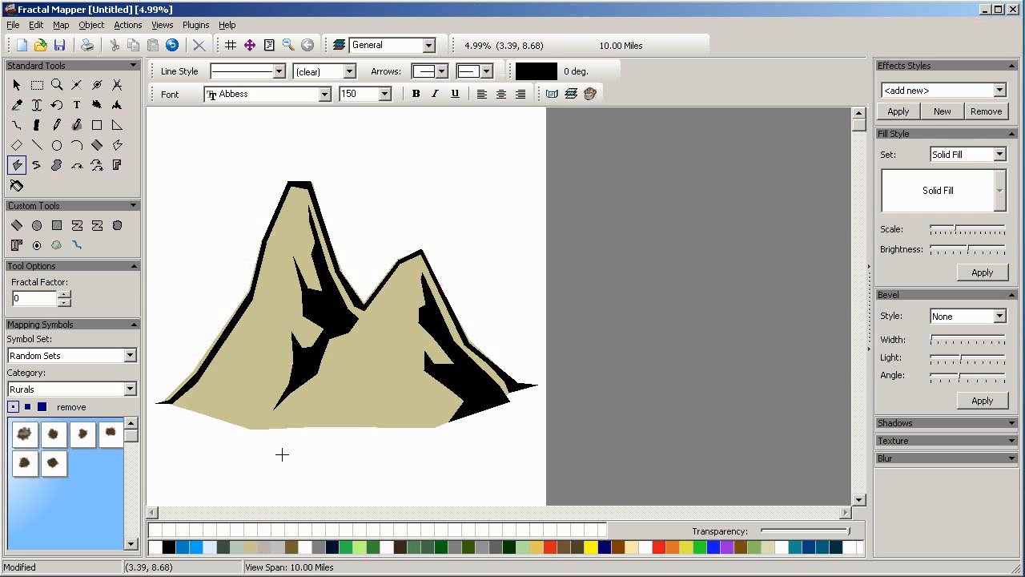
Add two narrow black crevice polygons rising from the base in the middle of the mountain
mouse_move(362, 358)
mouse_down()
mouse_move(359, 390)
mouse_move(337, 389)
mouse_move(328, 413)
mouse_move(295, 418)
mouse_up()
click(289, 422)
right_click(356, 369)
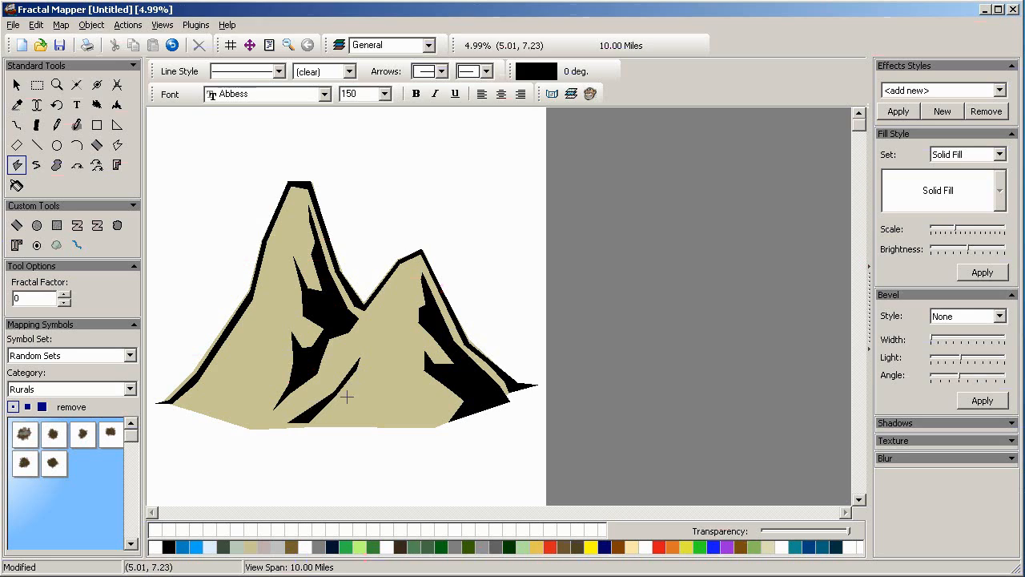
click(366, 422)
click(387, 324)
click(375, 418)
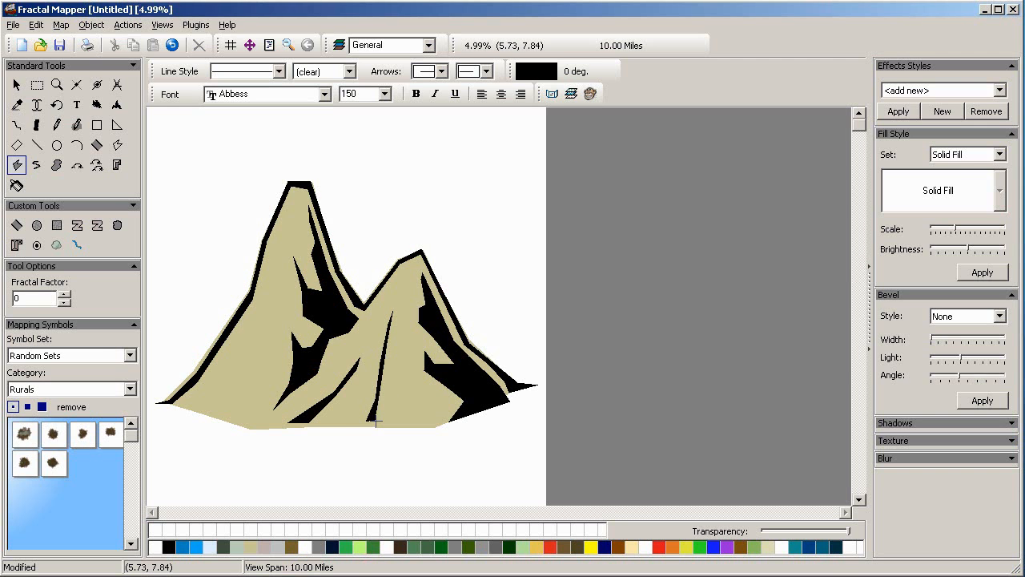
Draw a tapering black crevice polygon on the tall peak's lower left slope, widening at the base
click(267, 349)
click(242, 381)
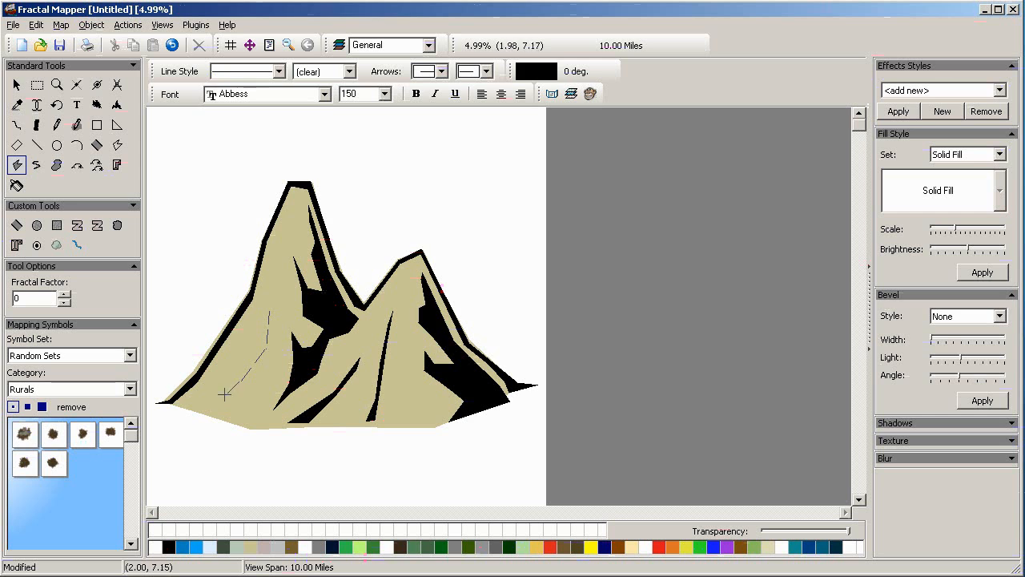
click(190, 411)
click(215, 419)
click(224, 397)
right_click(271, 343)
Add thin black crevice polygons along the upper left slopes of the tall peak and the lower peak
click(273, 272)
right_click(293, 209)
click(362, 333)
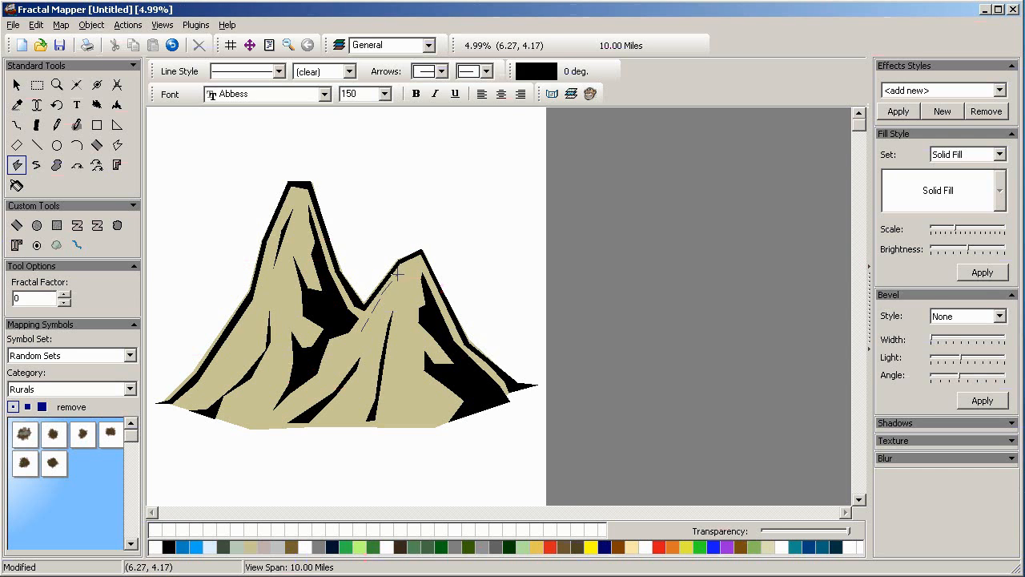
right_click(398, 273)
Add thin black crevice polygons rising from the base below the lower peak and on the tall peak's lower left slope
click(410, 419)
right_click(404, 349)
click(238, 415)
click(262, 395)
right_click(272, 372)
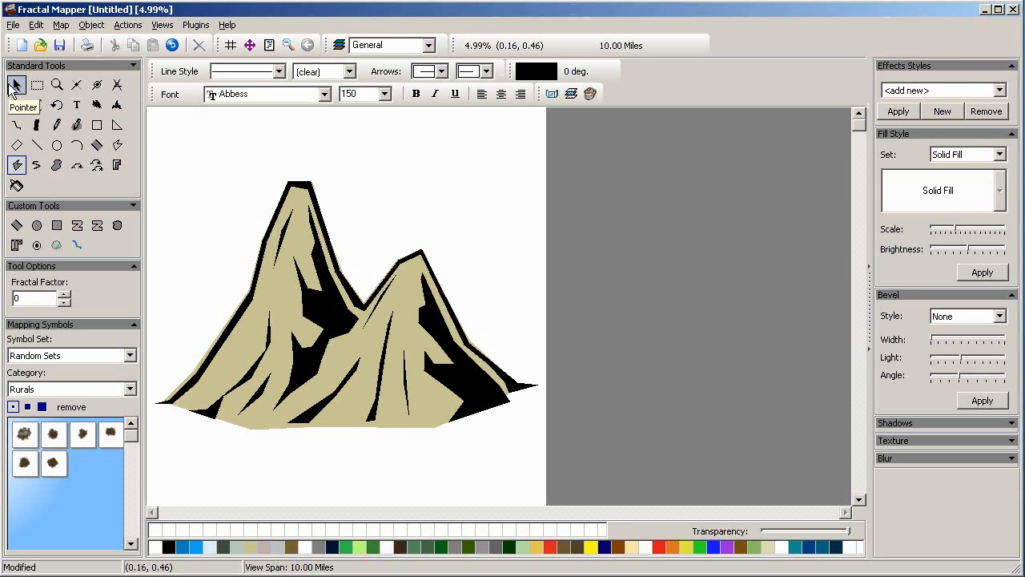
Select all of the mountain's polygons and create a single symbol from them
click(17, 104)
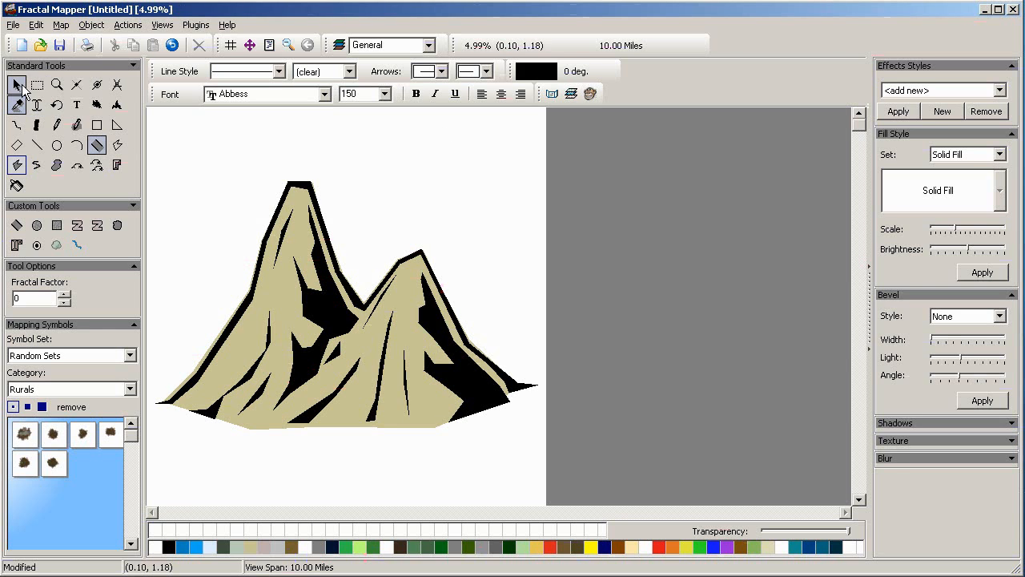
click(77, 144)
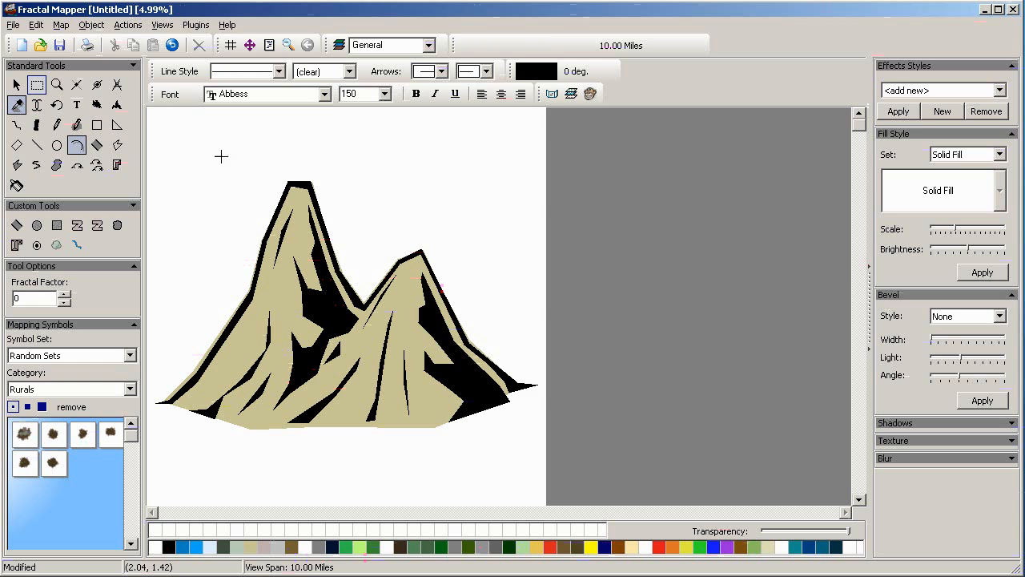
drag(154, 128, 543, 488)
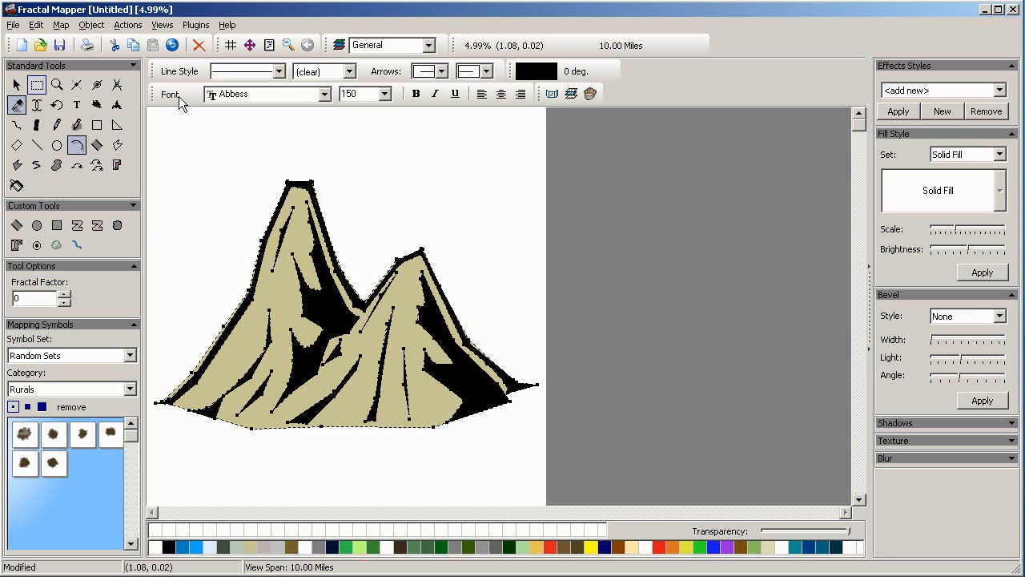
click(126, 25)
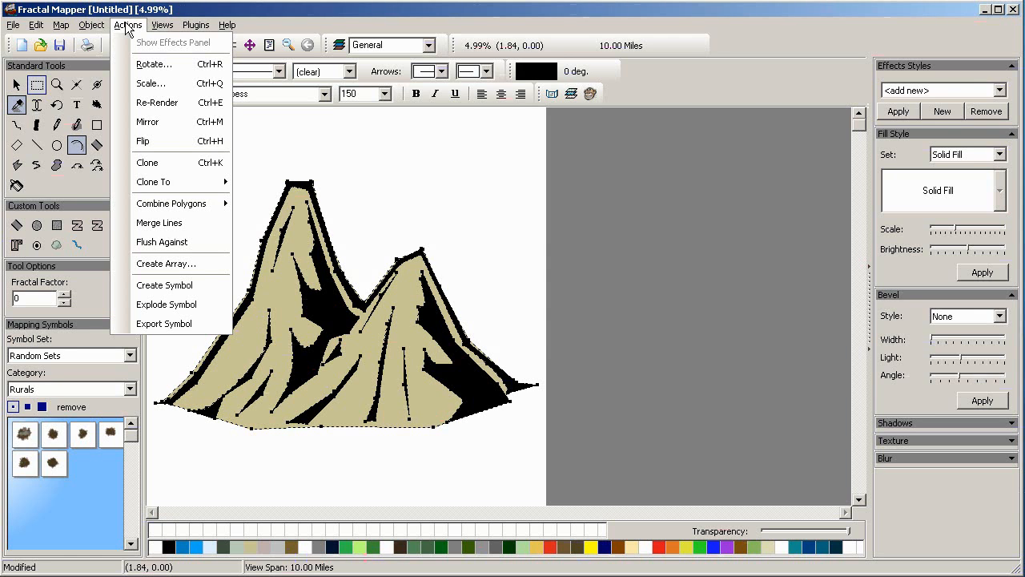
click(166, 287)
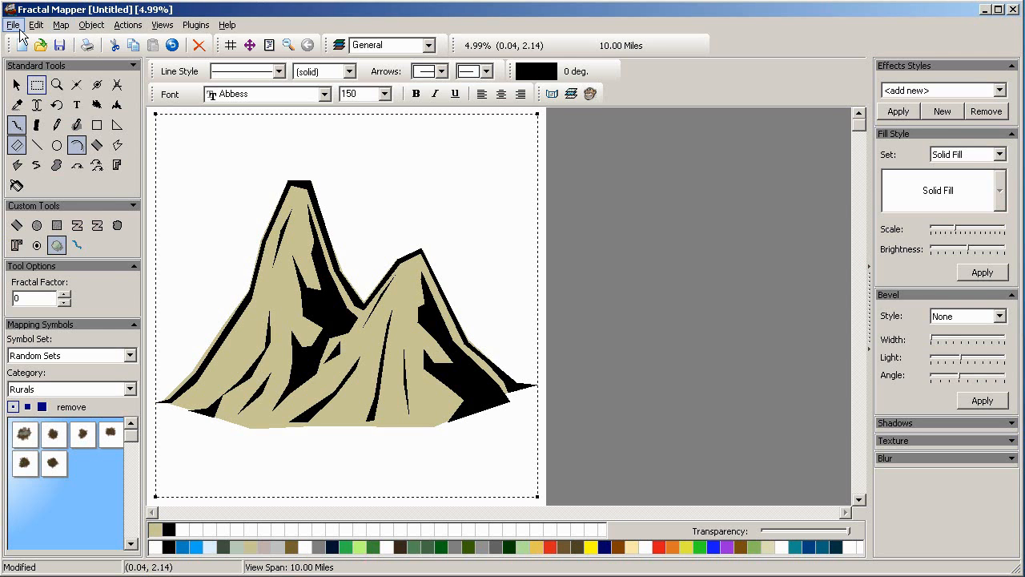
Start exporting the mountain symbol and go to the User folder under MapArt, Standard Fantasy Symbols
click(76, 225)
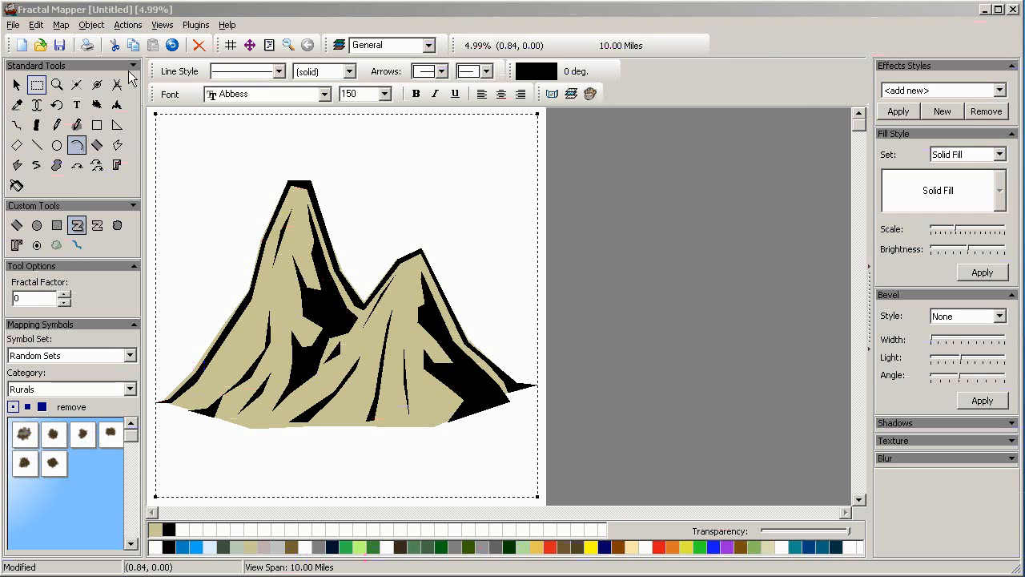
click(128, 25)
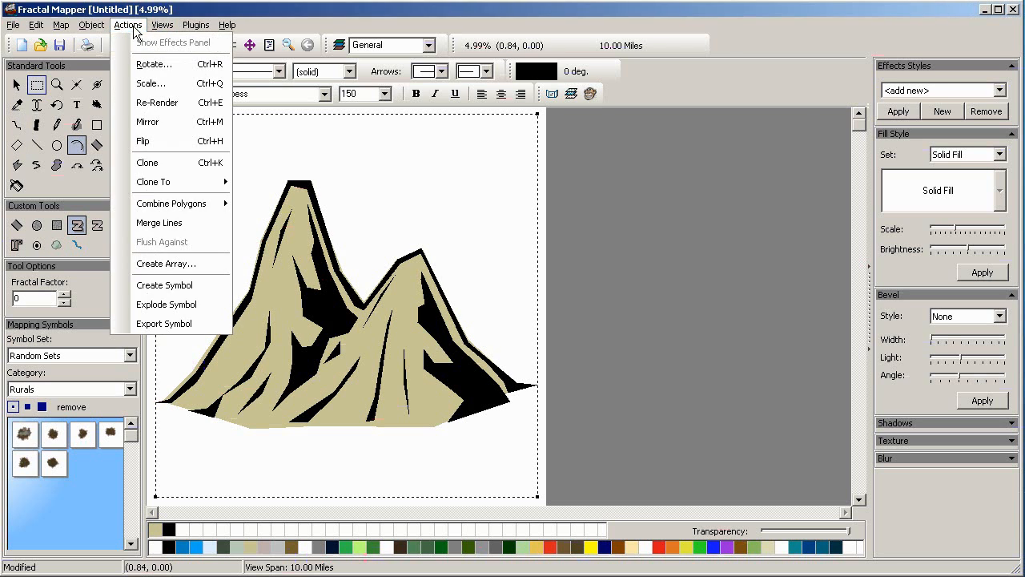
click(170, 324)
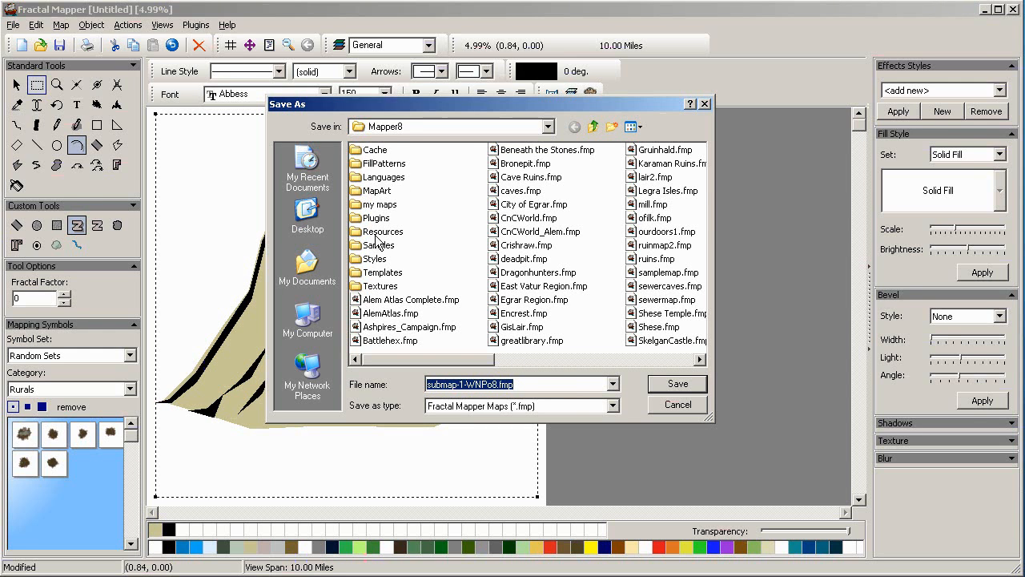
double_click(378, 192)
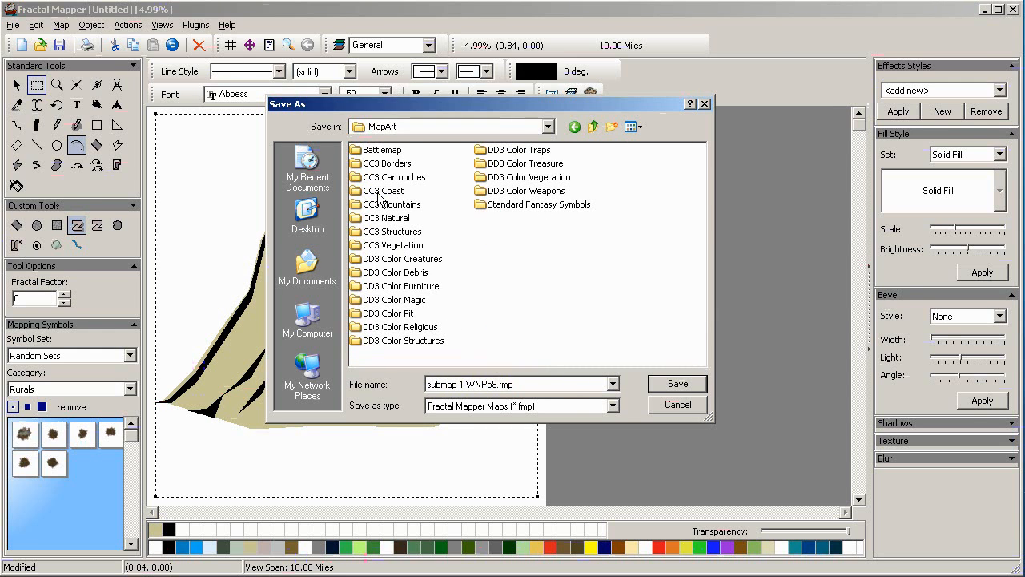
double_click(512, 206)
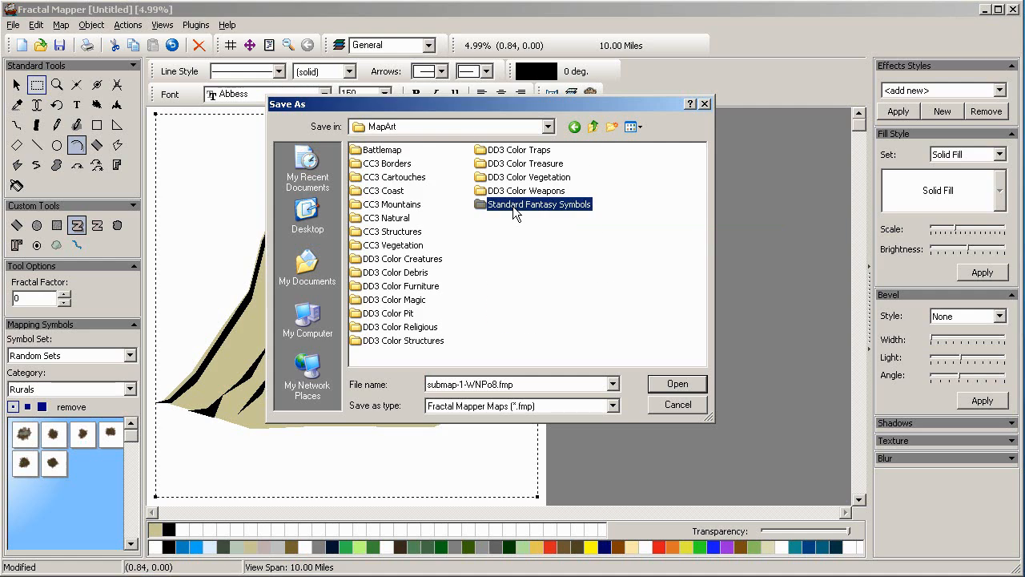
double_click(511, 299)
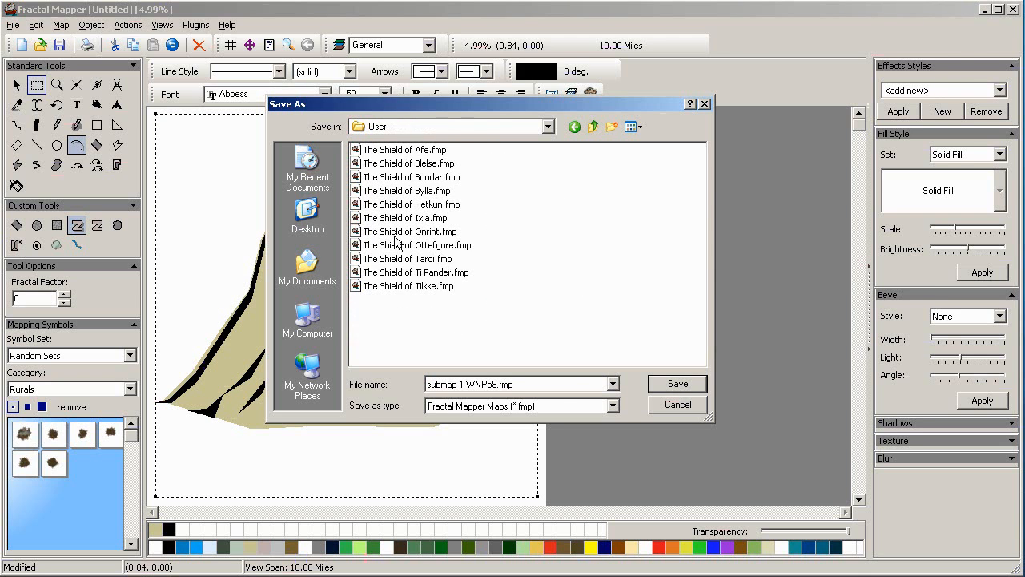
Name the exported symbol file Mountain01.fmp and save it
double_click(496, 381)
click(497, 381)
drag(497, 381, 425, 382)
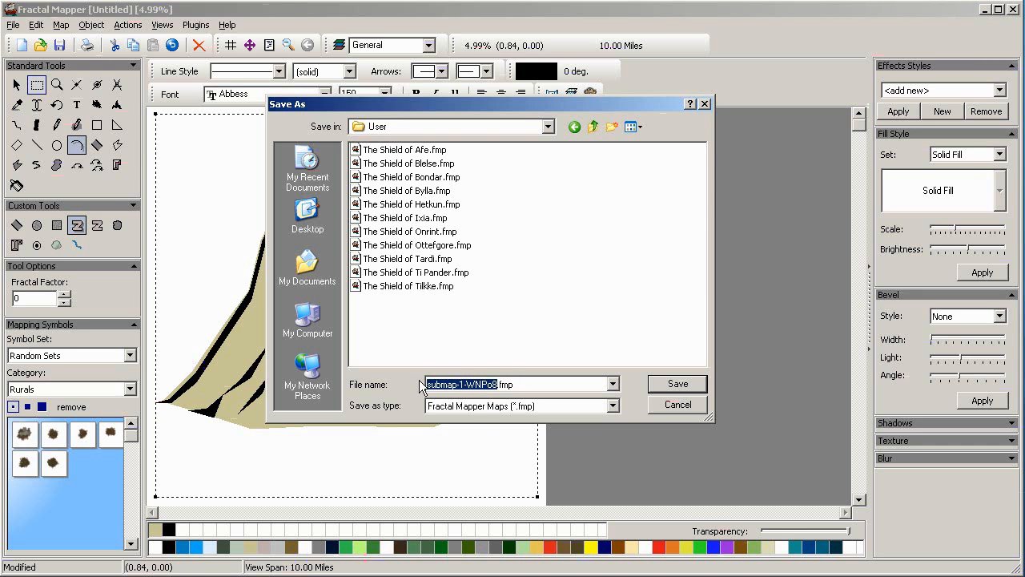
text(Mountain01)
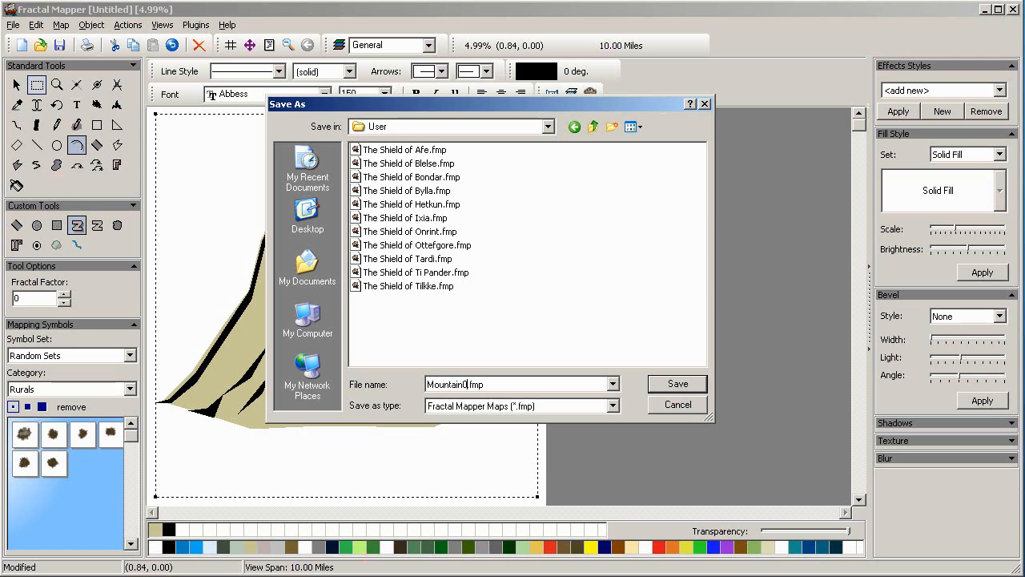
click(682, 391)
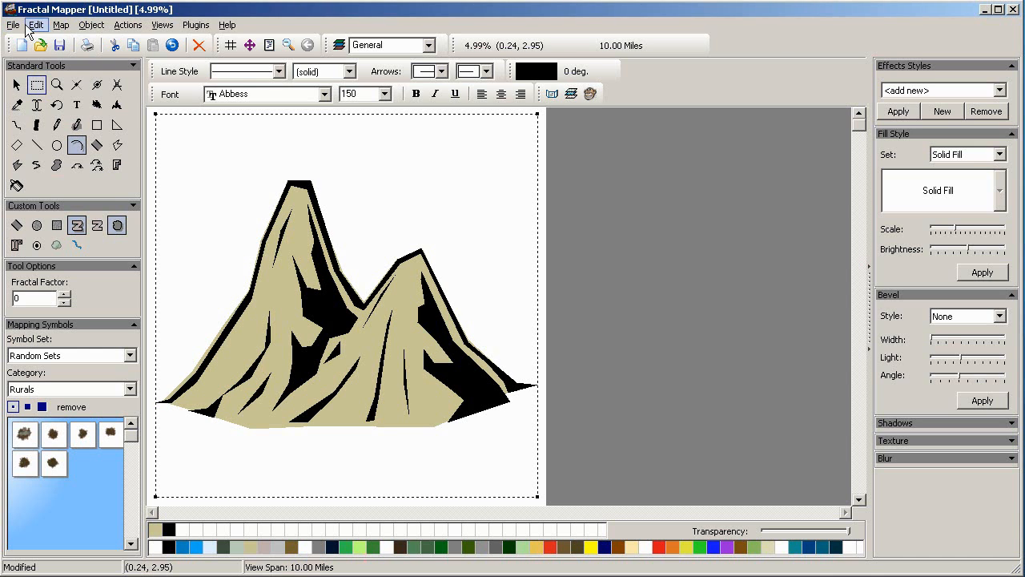
Start a new blank map without saving the changes to the current one
click(14, 26)
click(28, 38)
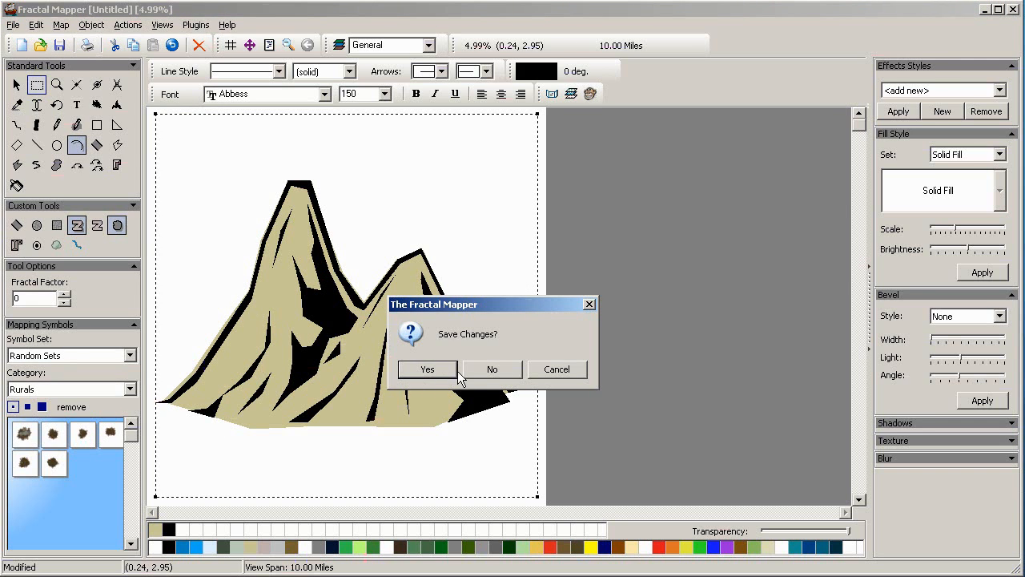
click(494, 378)
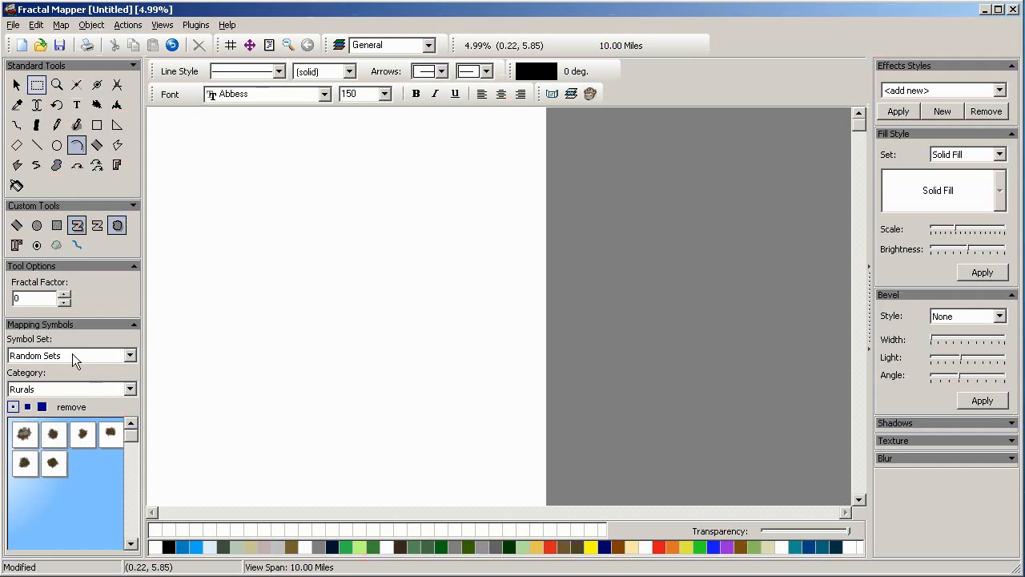
Show the User category of the Standard Fantasy Symbols set in the mapping symbols
click(130, 356)
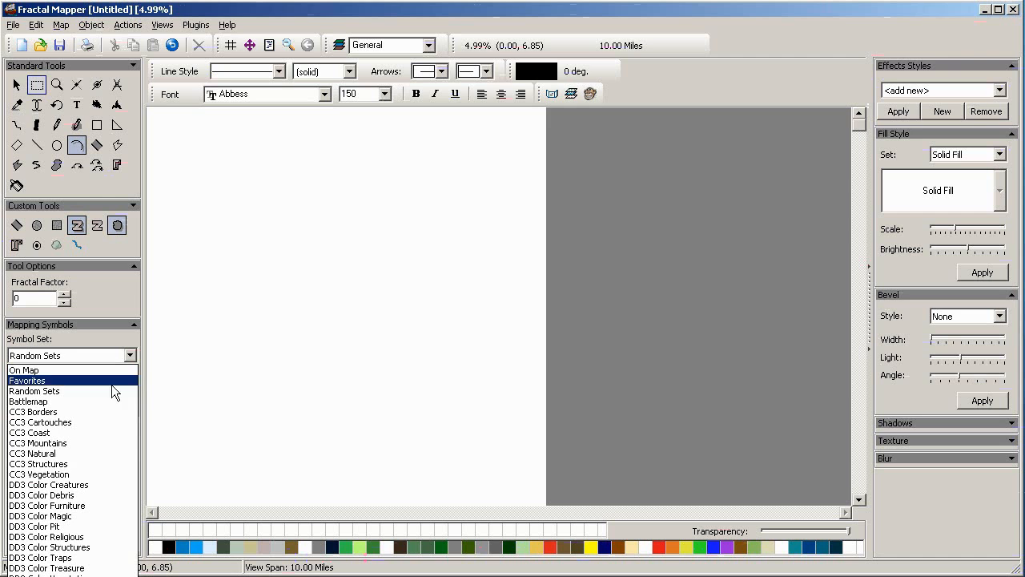
click(111, 383)
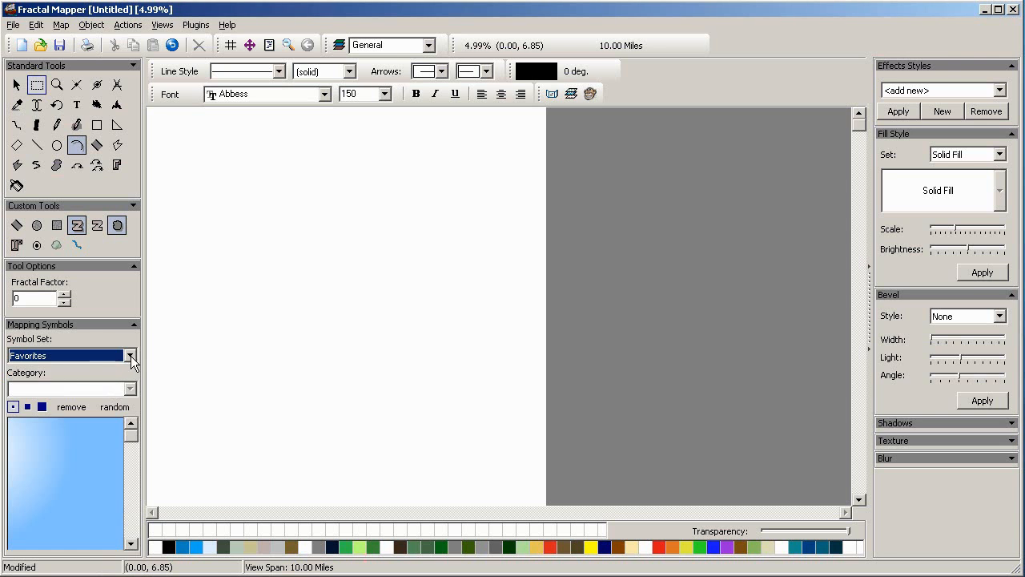
click(130, 355)
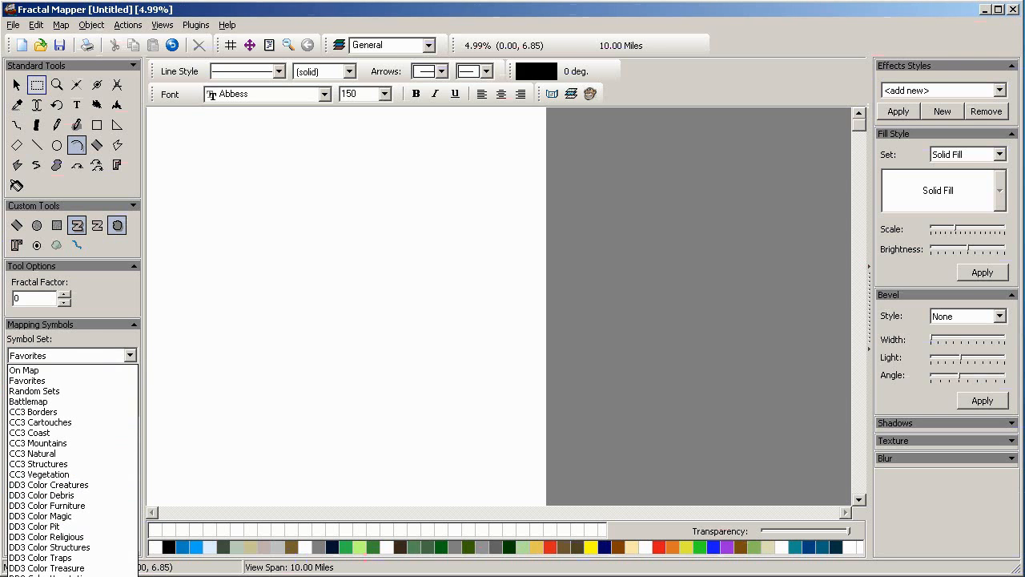
click(97, 575)
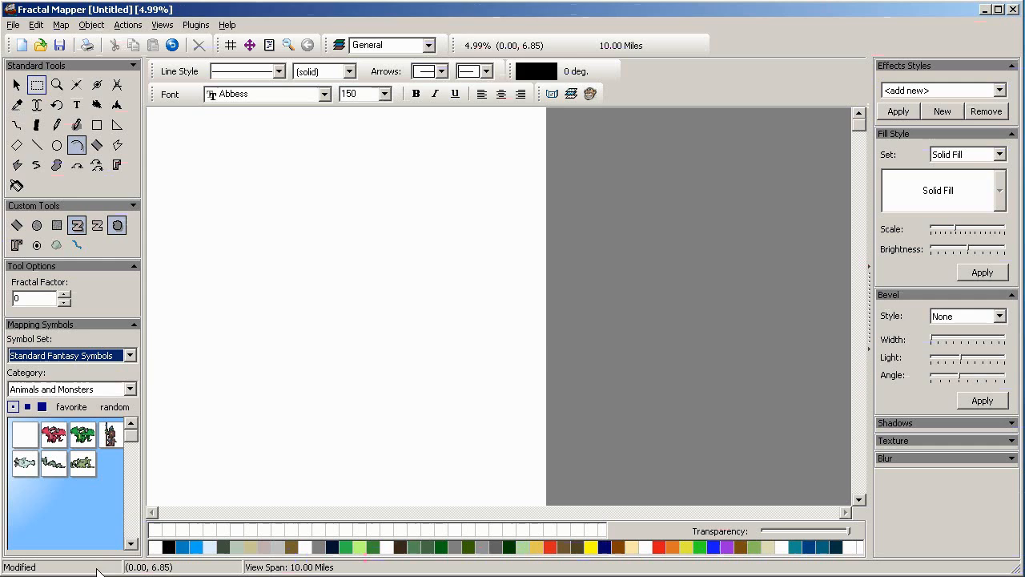
click(130, 390)
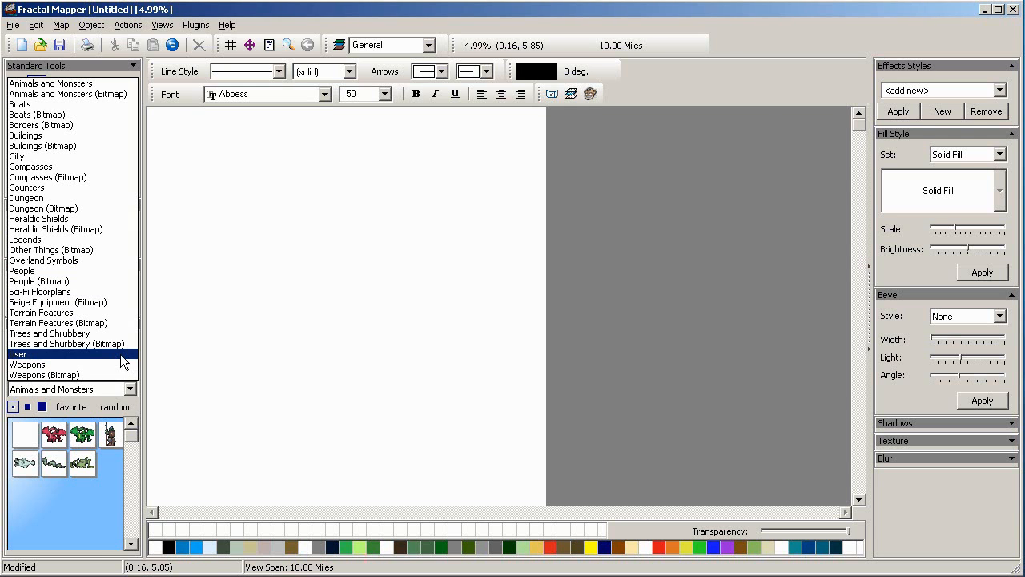
click(121, 354)
Enlarge the symbol previews to the largest size and choose the two-peaked mountain symbol
scroll(88, 476, down, 1)
scroll(101, 477, up, 1)
click(110, 466)
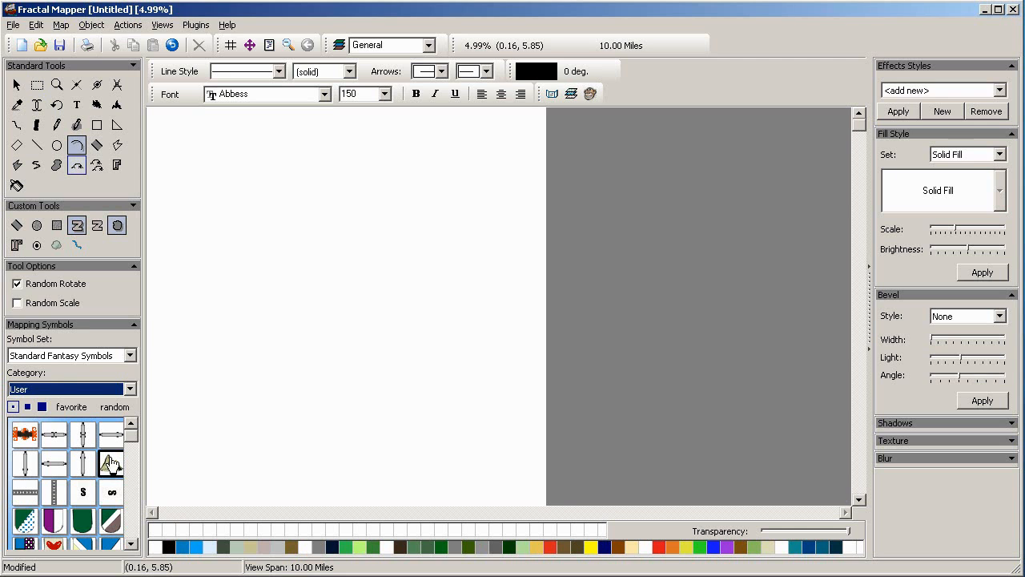
click(41, 407)
scroll(87, 462, down, 3)
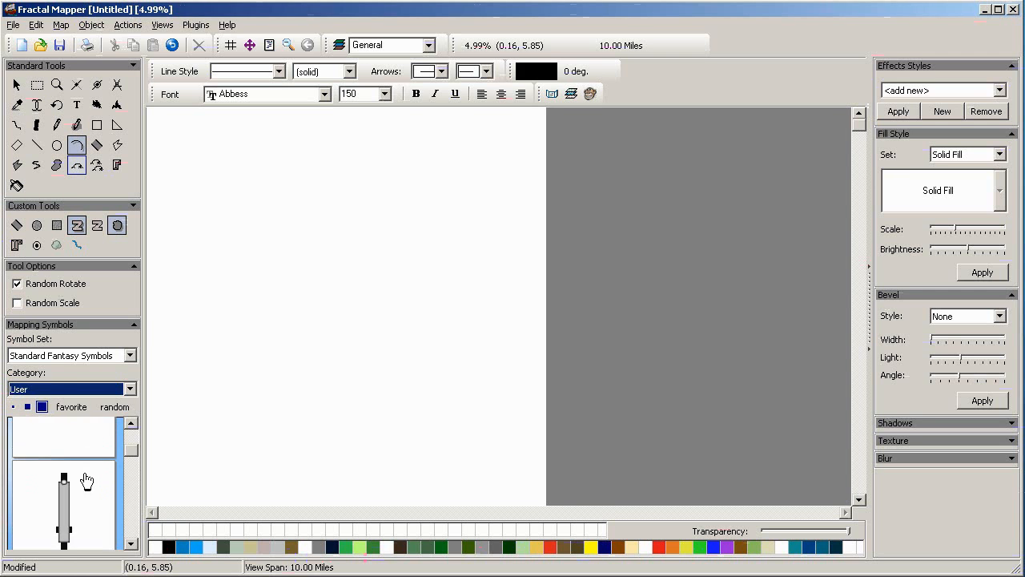
scroll(85, 479, down, 1)
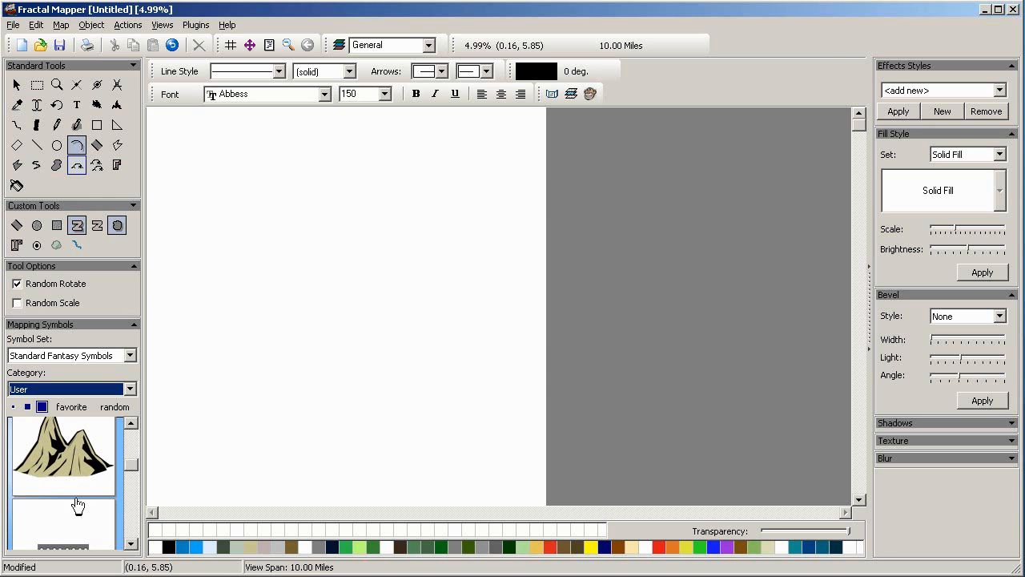
click(80, 460)
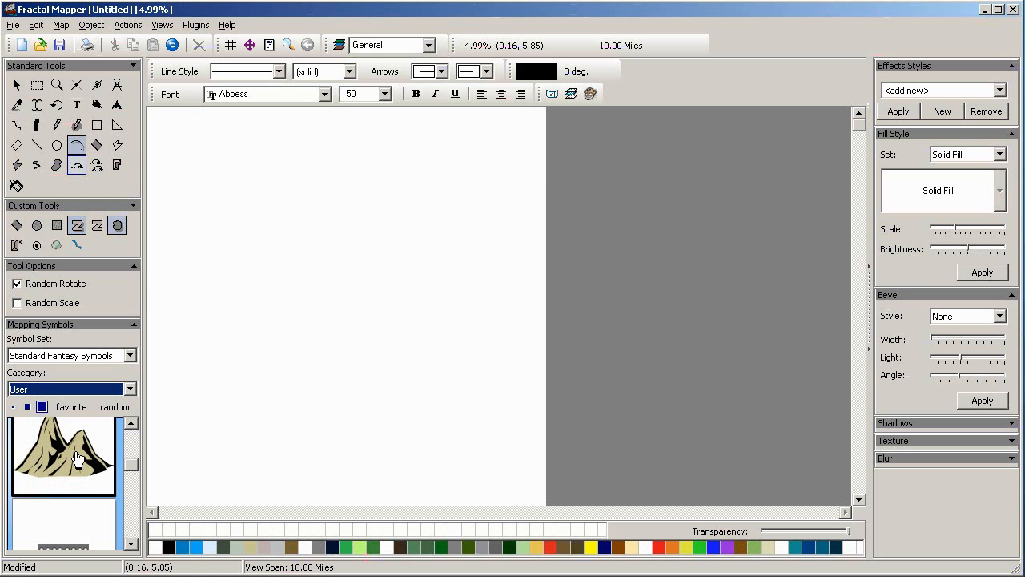
Place a mountain symbol with Random Rotate on, and delete the rotated copy
click(298, 214)
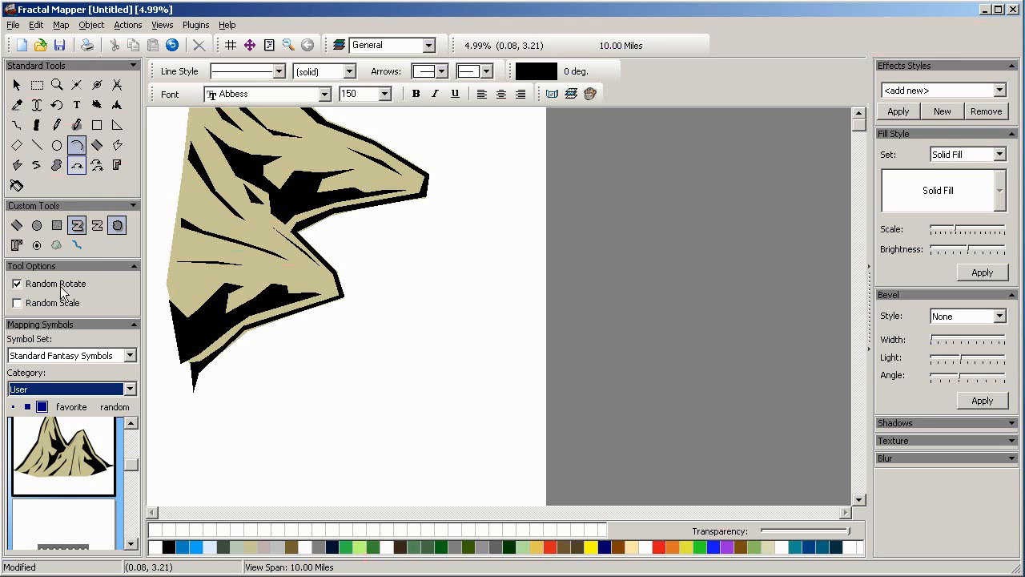
click(18, 283)
click(18, 284)
click(15, 85)
click(233, 221)
right_click(231, 215)
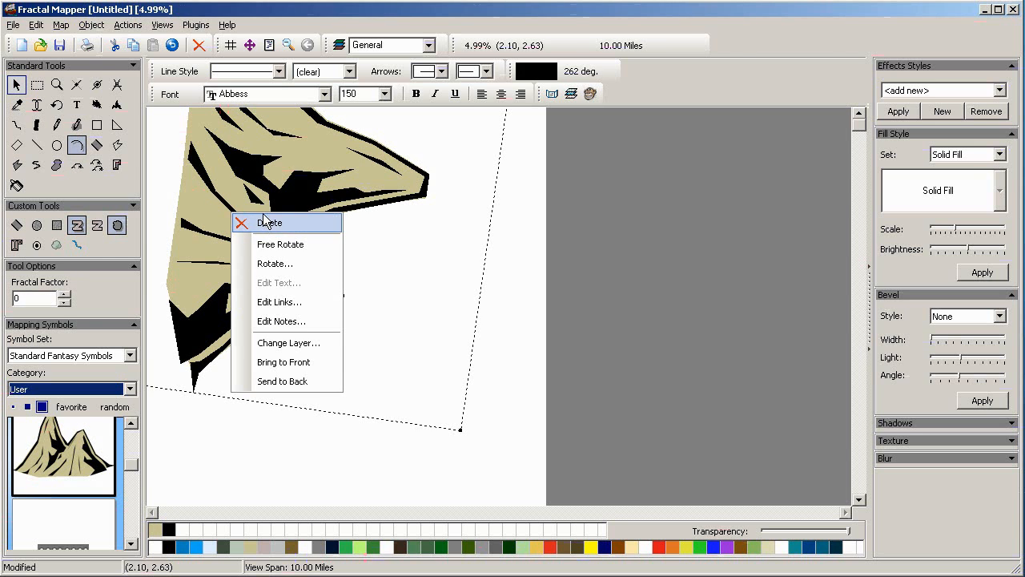
click(264, 224)
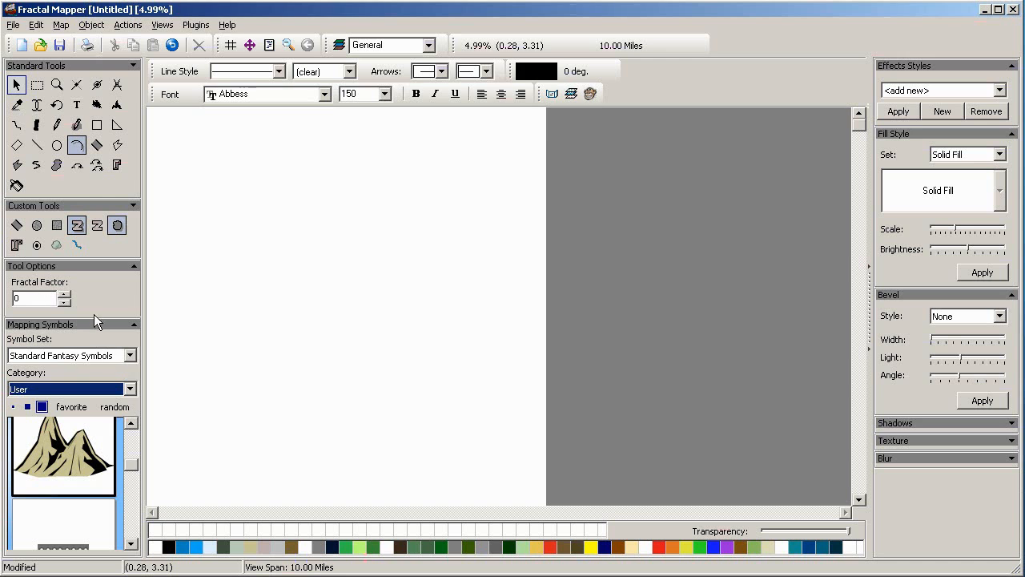
Turn off Random Rotate for the mountain symbol and place three overlapping upright mountains on the map
click(67, 459)
click(18, 284)
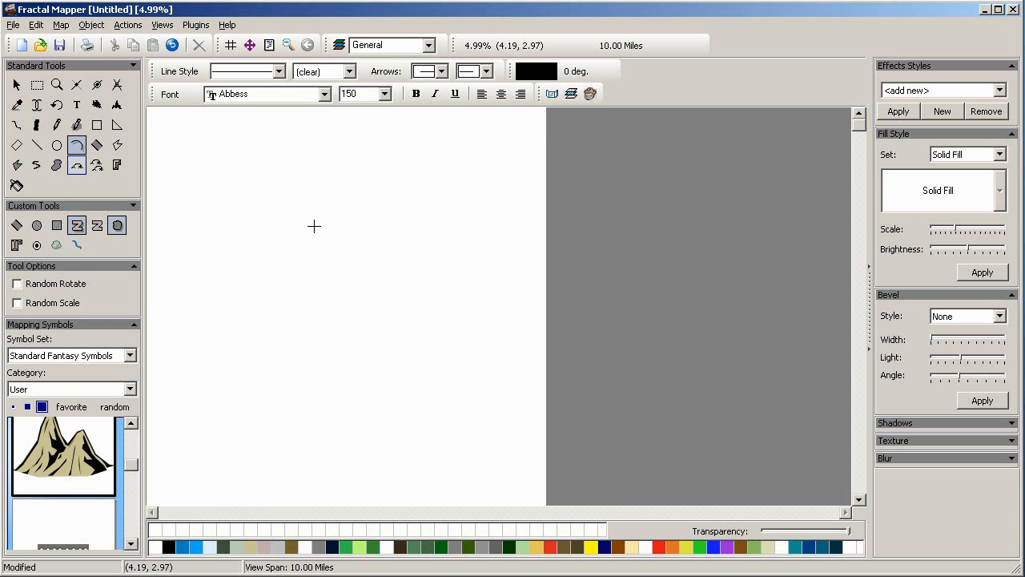
click(363, 228)
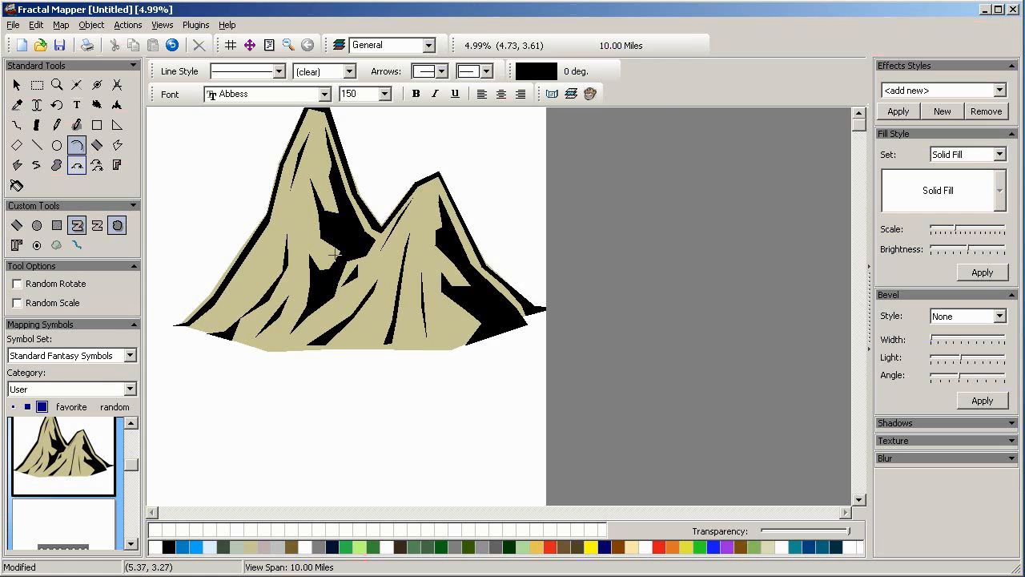
click(320, 372)
click(490, 458)
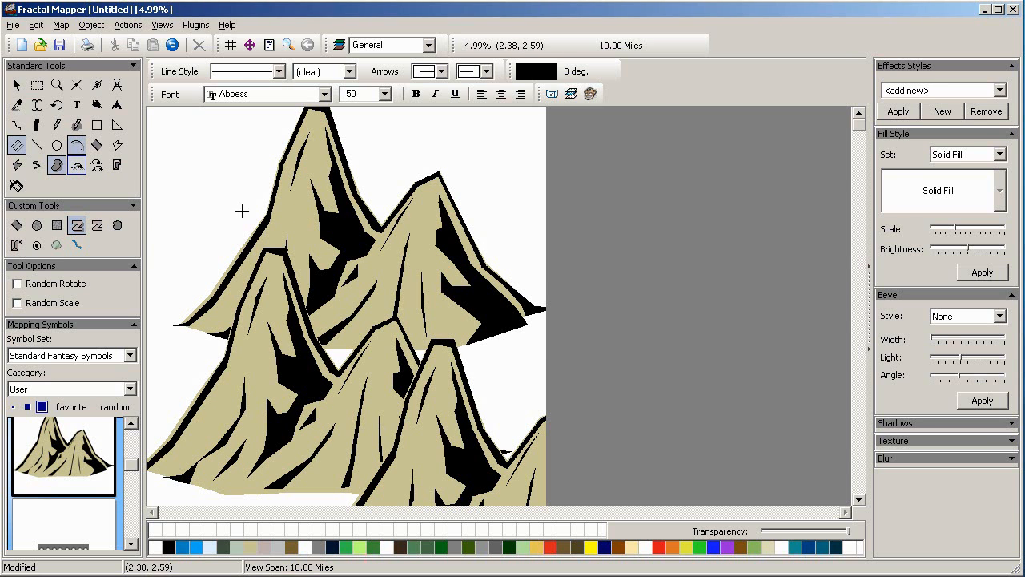
click(56, 84)
scroll(384, 300, down, 4)
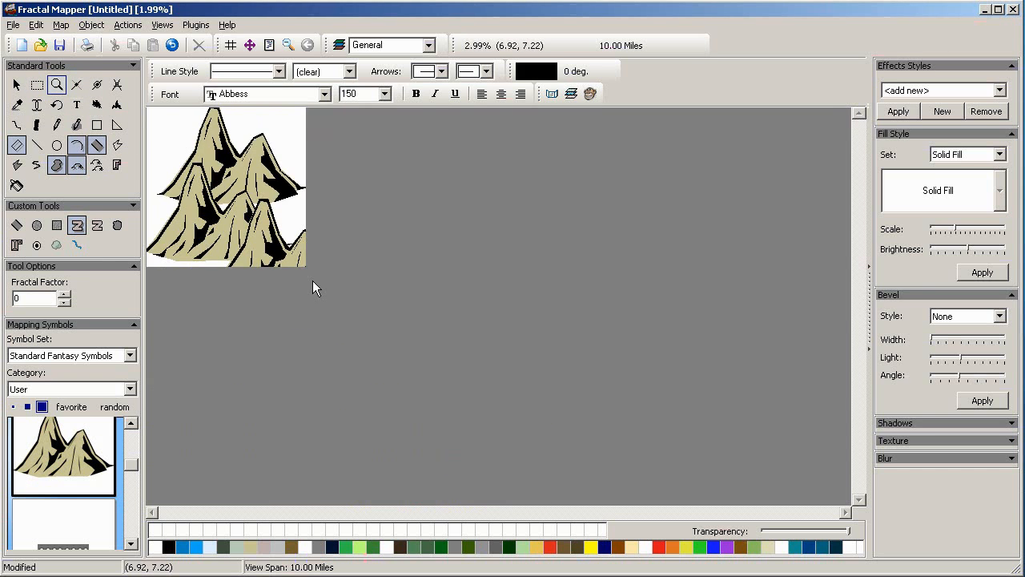
click(259, 137)
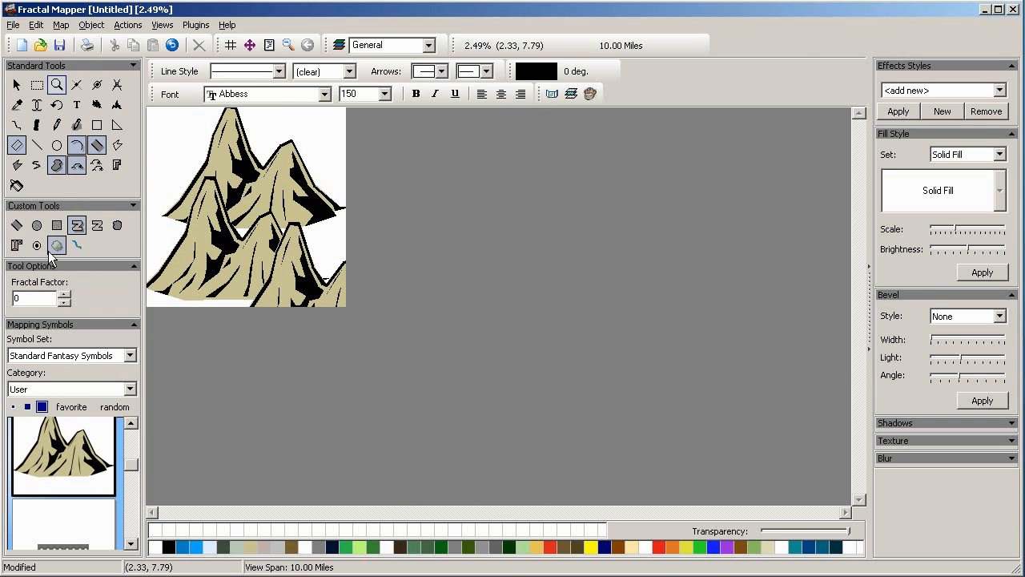
Place more copies of the two-peaked mountain symbol across the map until they overlap over most of it
click(50, 466)
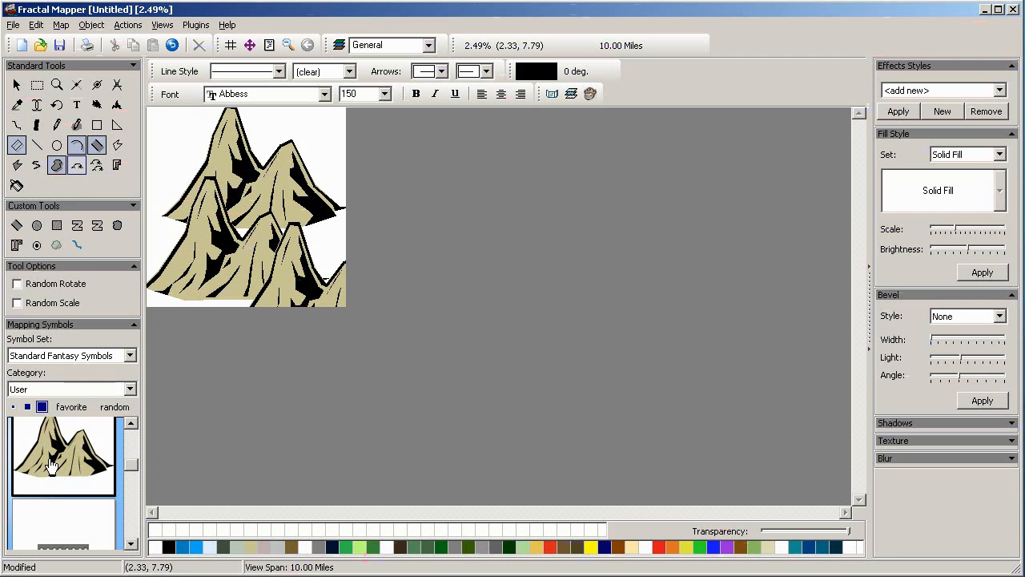
click(249, 245)
click(205, 256)
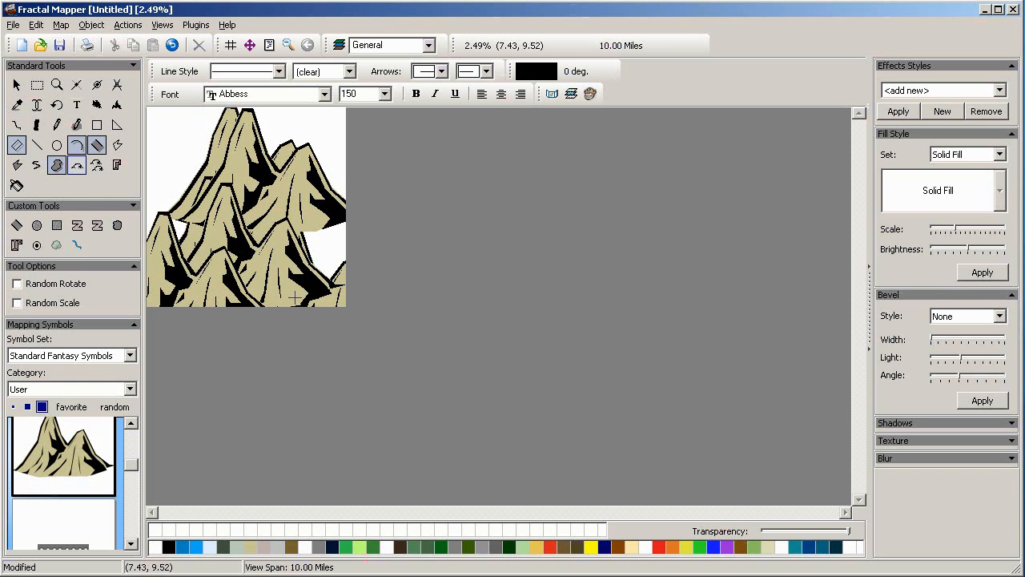
click(294, 298)
click(308, 148)
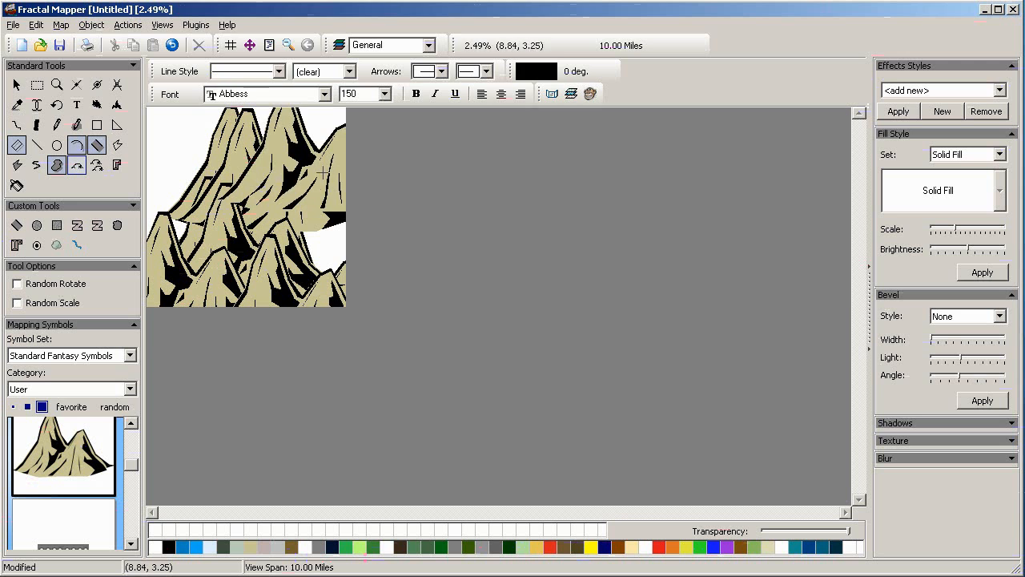
click(302, 221)
click(200, 277)
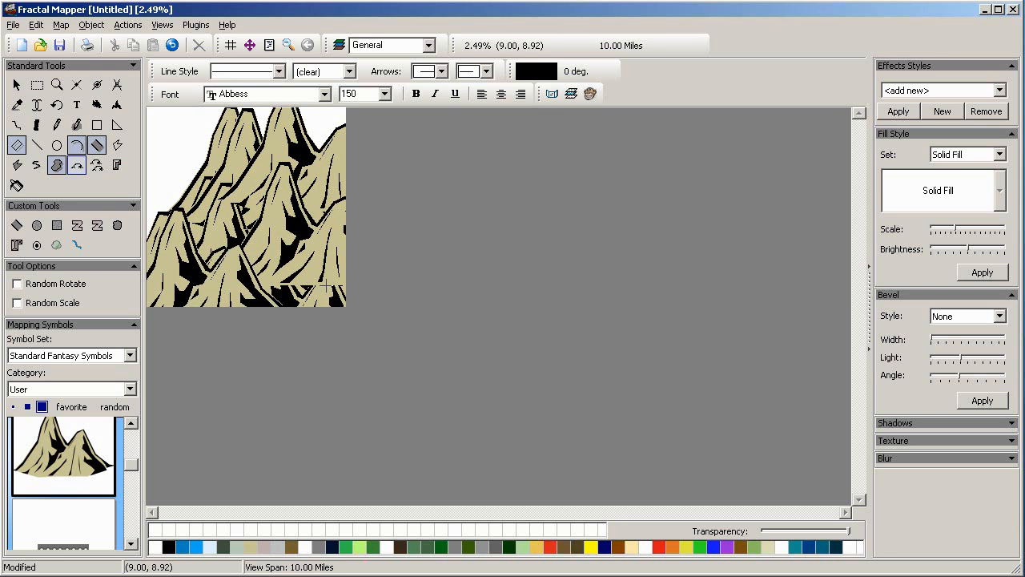
click(306, 284)
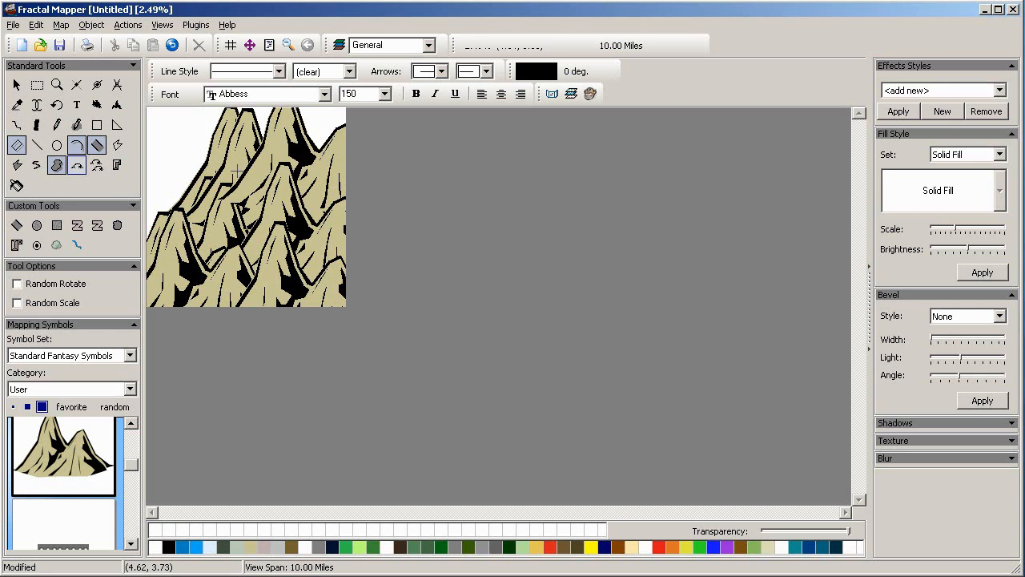
Start a new blank map without saving the changes to the current one
click(14, 25)
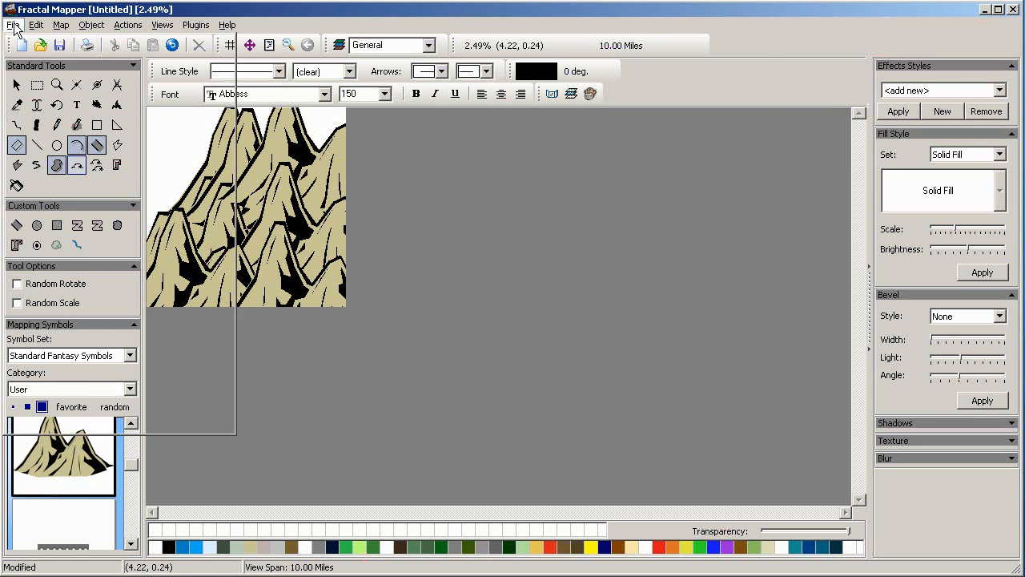
click(39, 39)
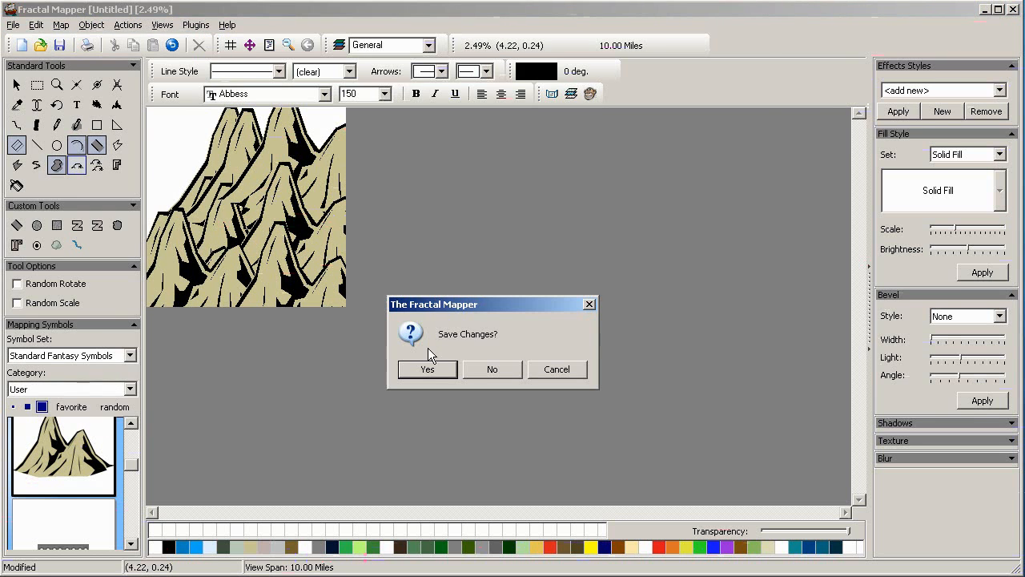
click(468, 368)
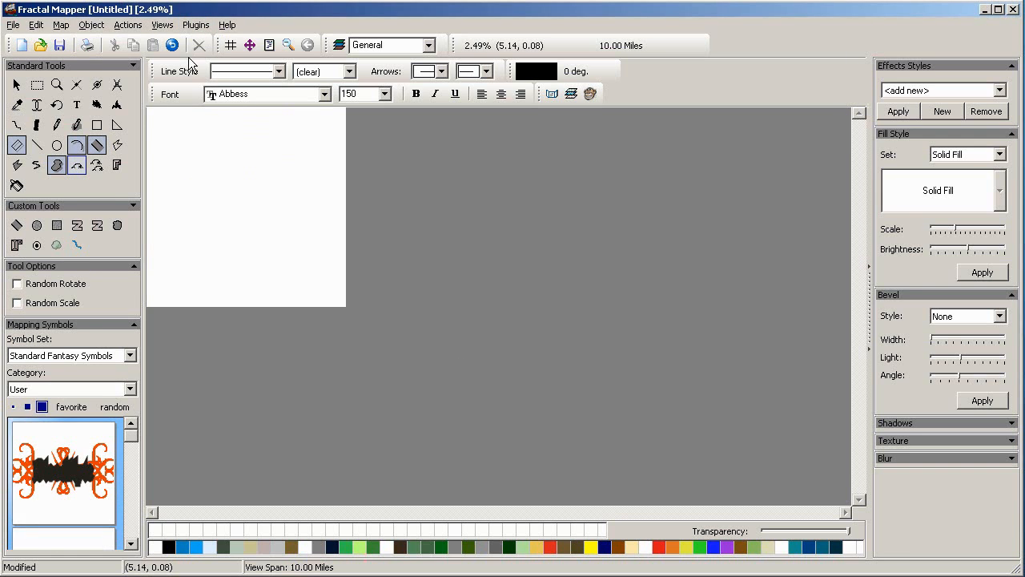
Set the new map's size to 300 miles wide and 50 miles high
click(249, 45)
drag(446, 230, 381, 232)
text(3)
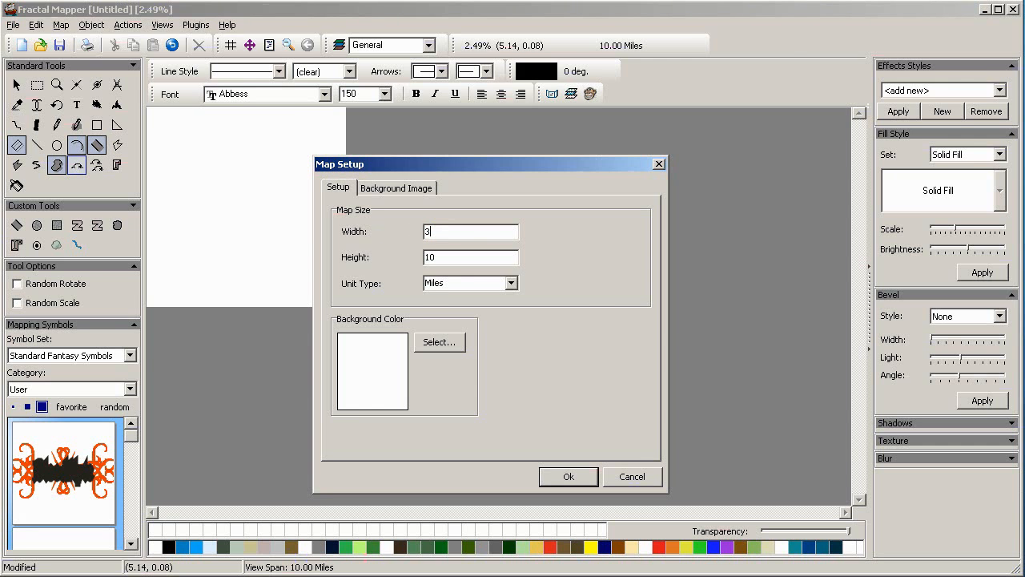
text(00)
text(50)
click(552, 476)
Increase the map's height to half of its 300-mile width
click(250, 46)
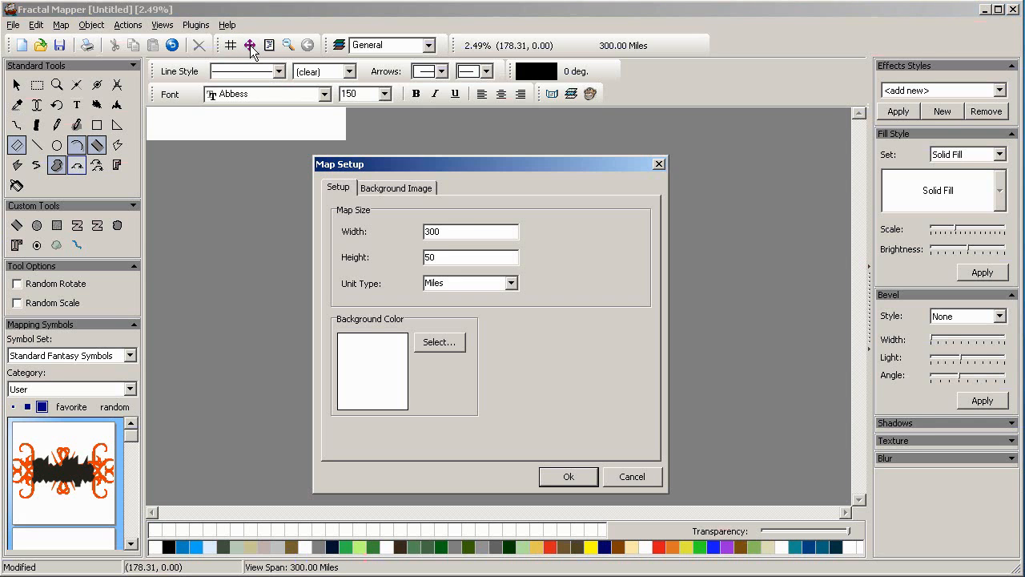
drag(446, 255, 400, 254)
text(10)
click(559, 479)
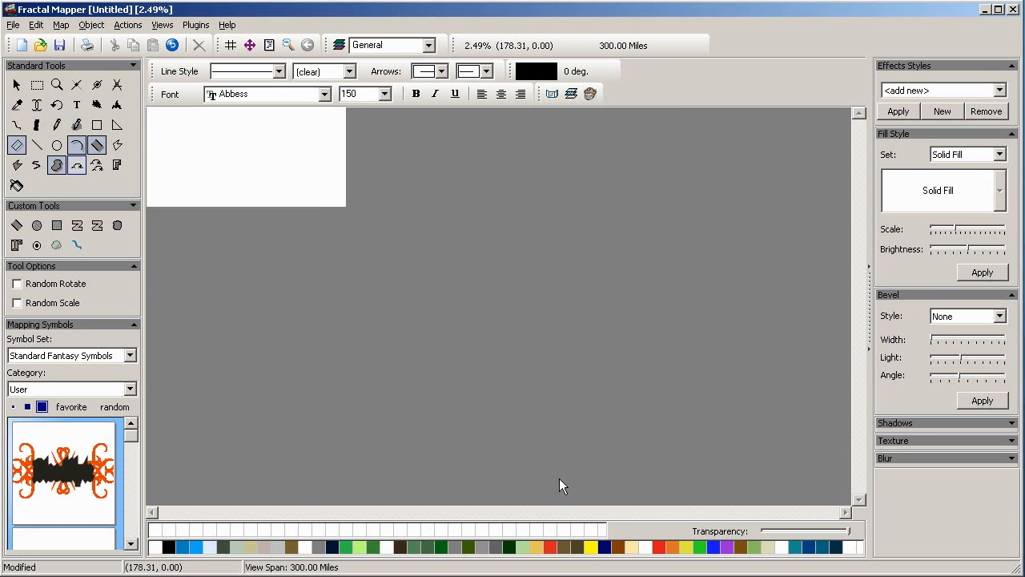
Choose the two-peaked mountain symbol from the User category for placement on the new map
click(57, 84)
click(242, 153)
click(241, 153)
click(241, 152)
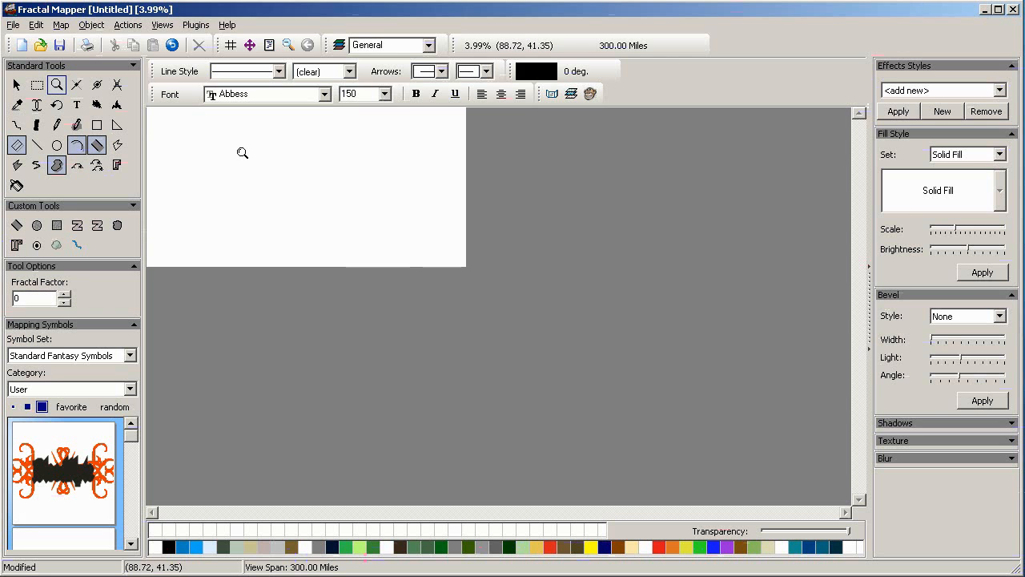
click(242, 152)
click(242, 152)
click(242, 152)
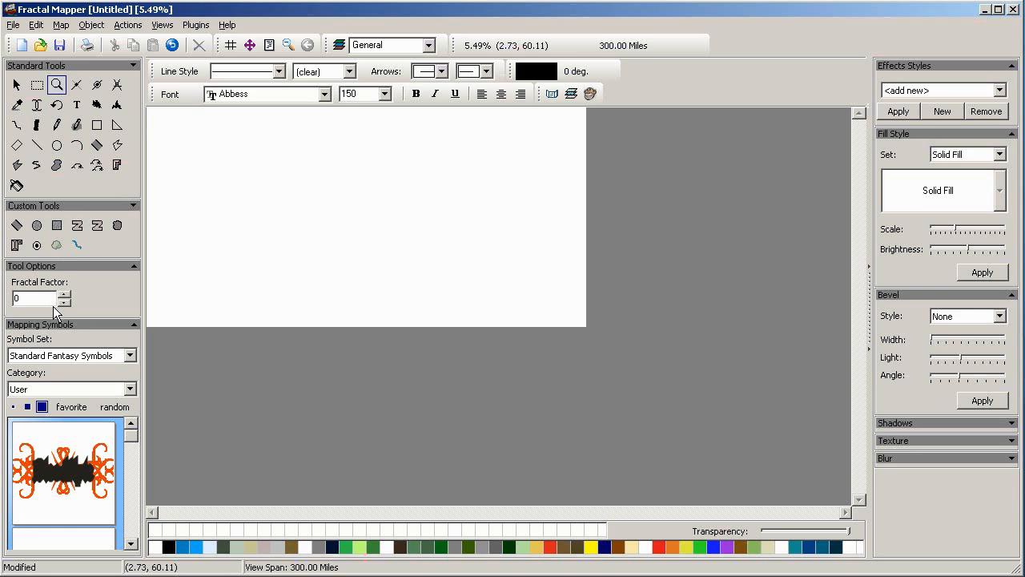
click(130, 547)
click(129, 547)
click(129, 547)
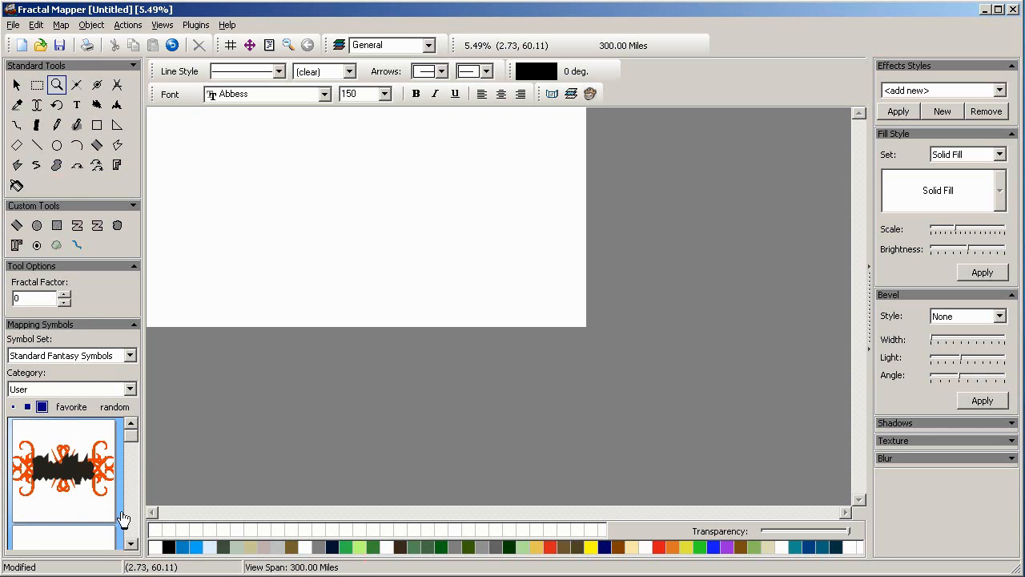
drag(128, 439, 127, 464)
click(72, 522)
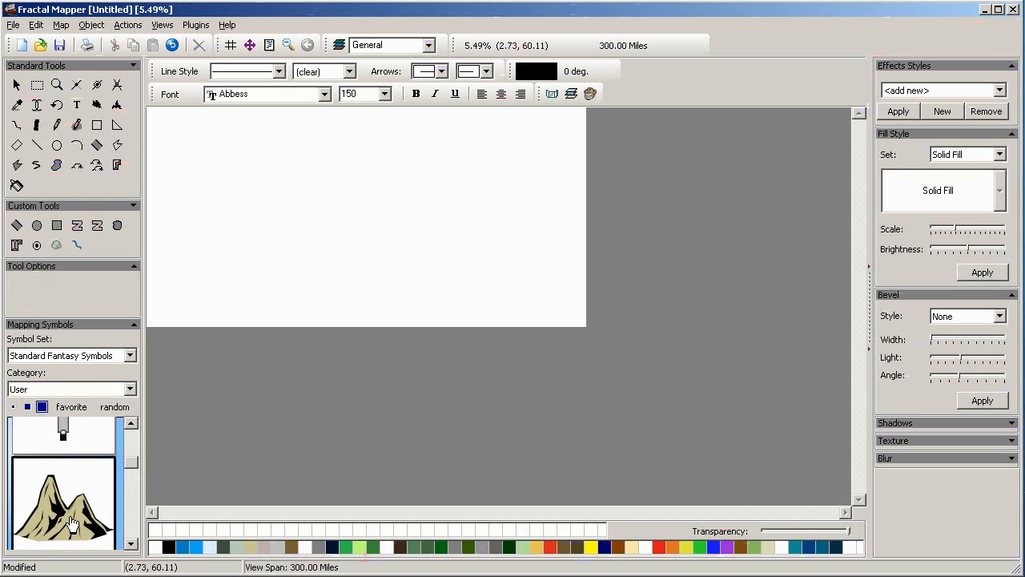
Place two roughly parallel diagonal chains of mountains running from northeast to southwest, with Random Scale turned on
click(436, 159)
click(419, 165)
click(421, 184)
click(404, 182)
click(405, 194)
click(382, 216)
click(361, 233)
click(346, 246)
click(333, 255)
click(324, 259)
click(314, 265)
click(306, 272)
click(284, 272)
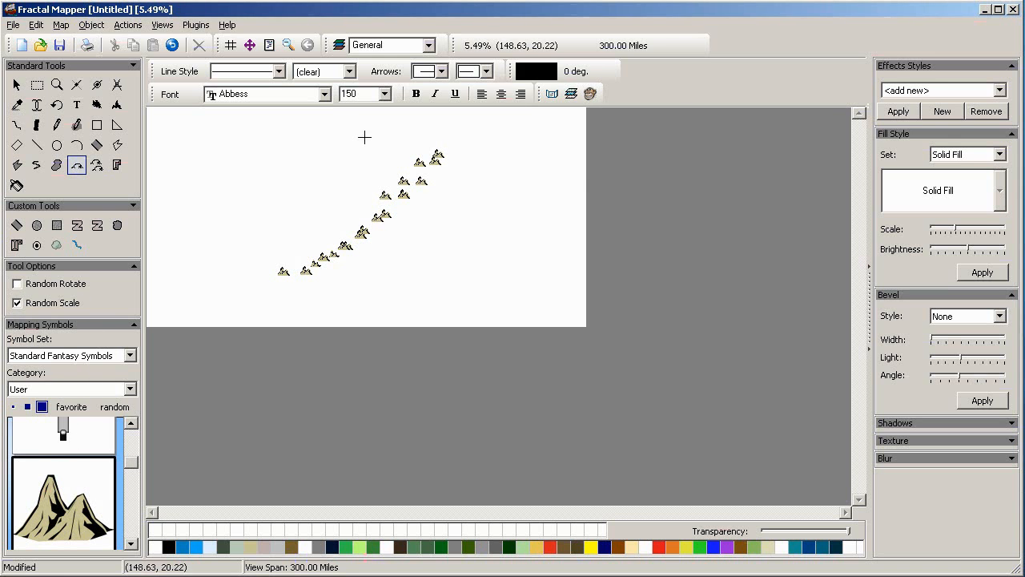
click(342, 168)
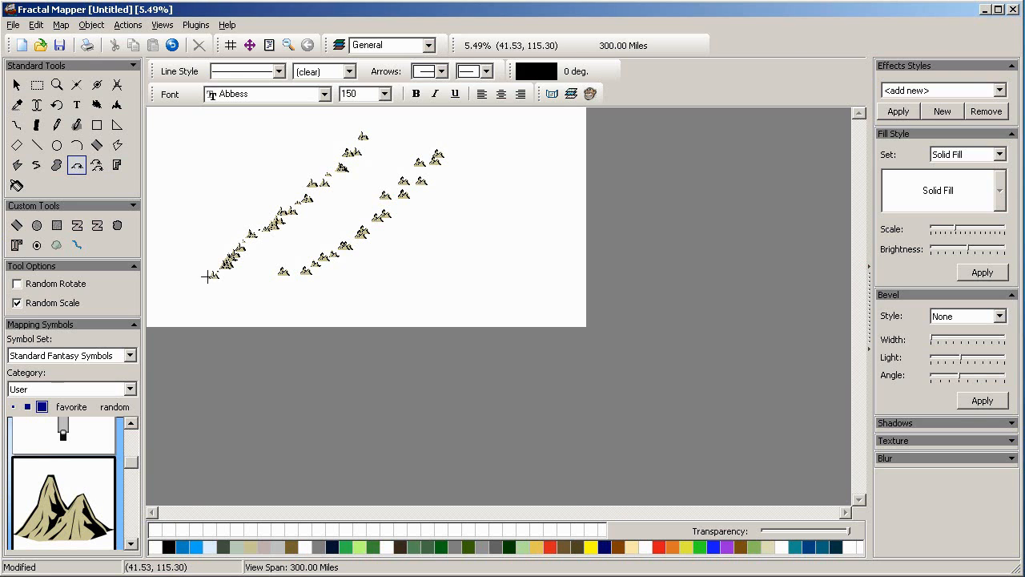
Move the upper mountains of the western chain closer together so they overlap in one continuous ridge
click(56, 84)
drag(177, 118, 463, 311)
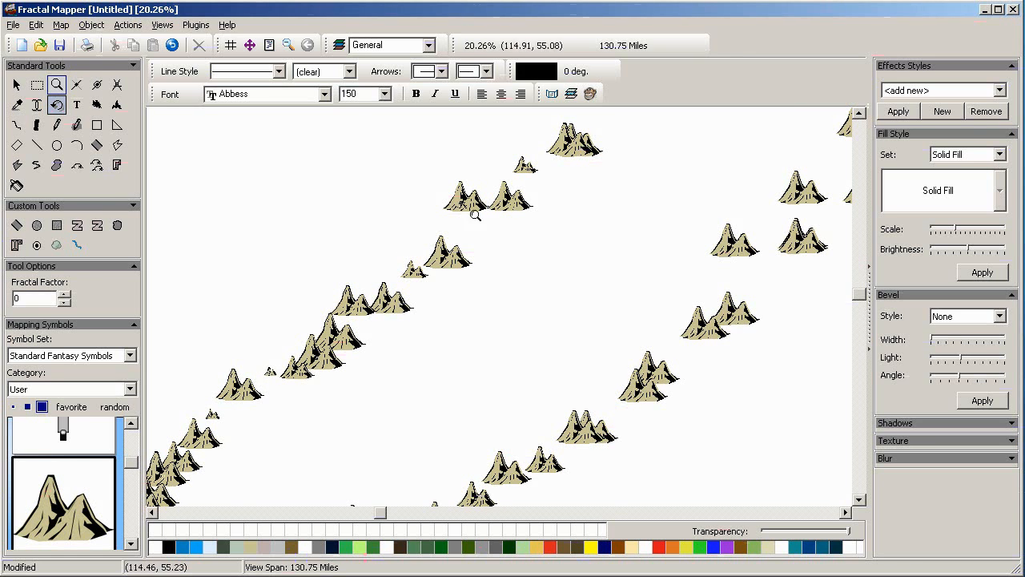
click(16, 84)
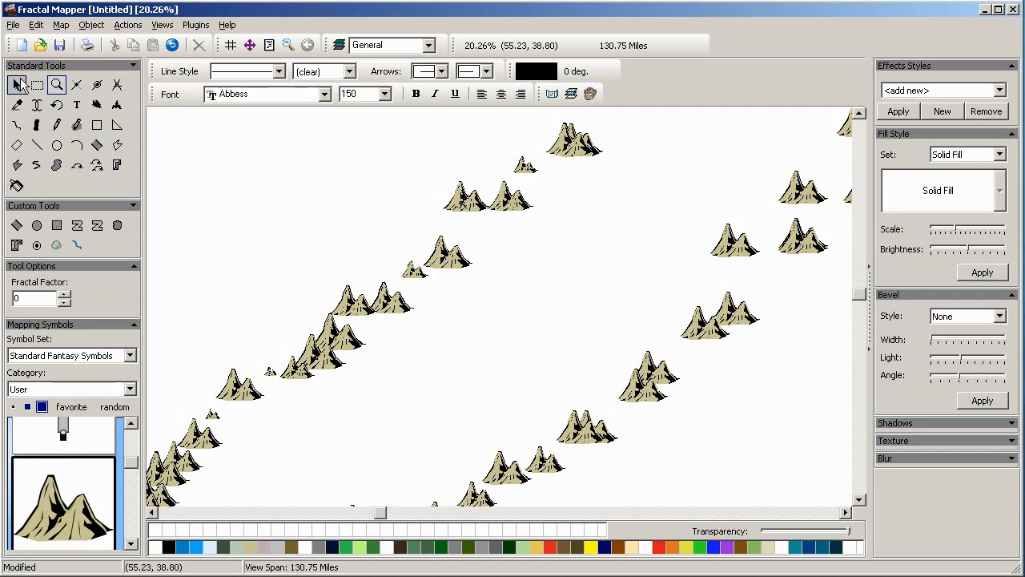
click(571, 152)
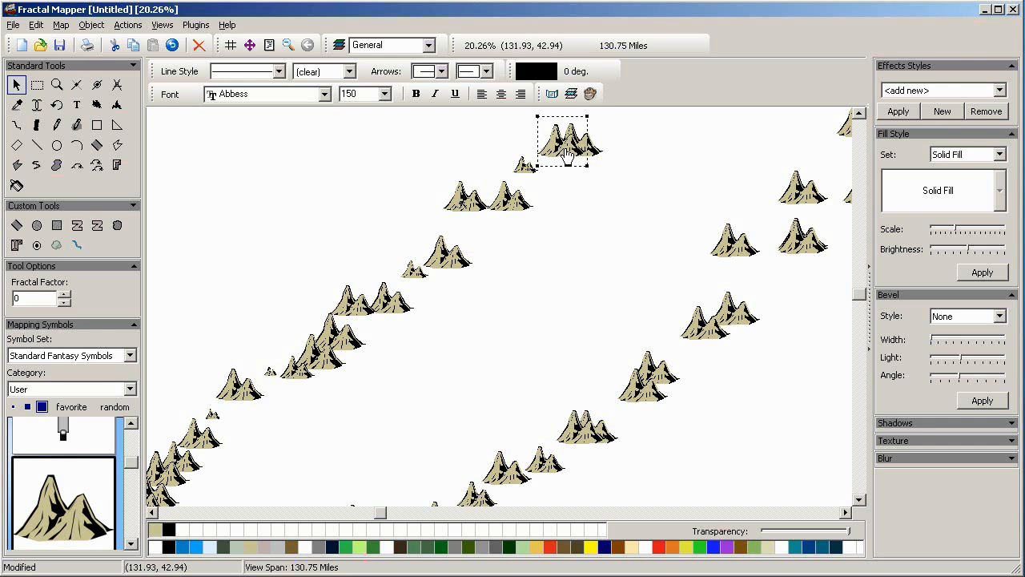
drag(527, 165, 546, 166)
mouse_move(514, 205)
mouse_down()
mouse_move(537, 171)
mouse_move(486, 201)
mouse_move(510, 192)
mouse_up()
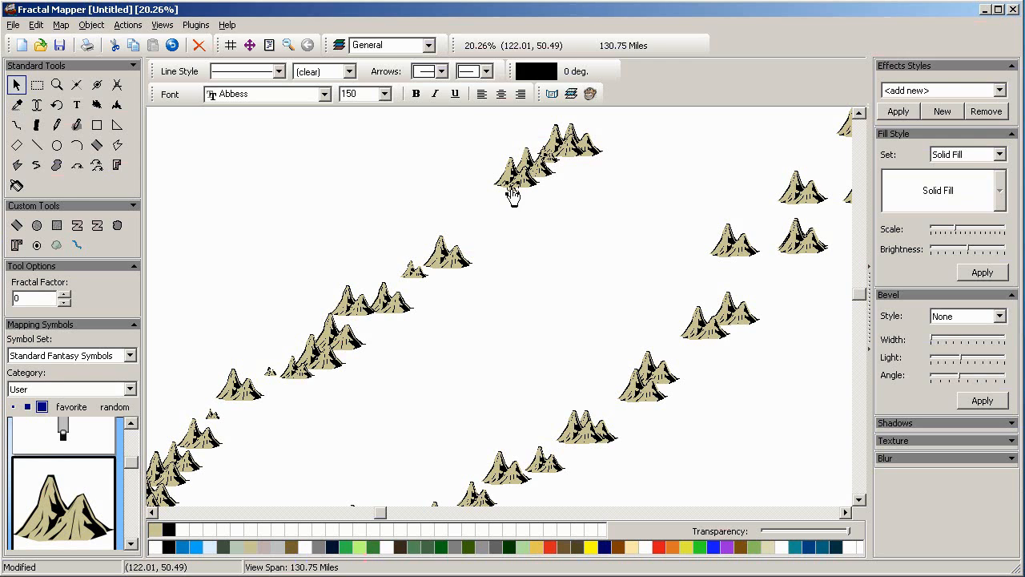
click(469, 254)
drag(469, 254, 502, 200)
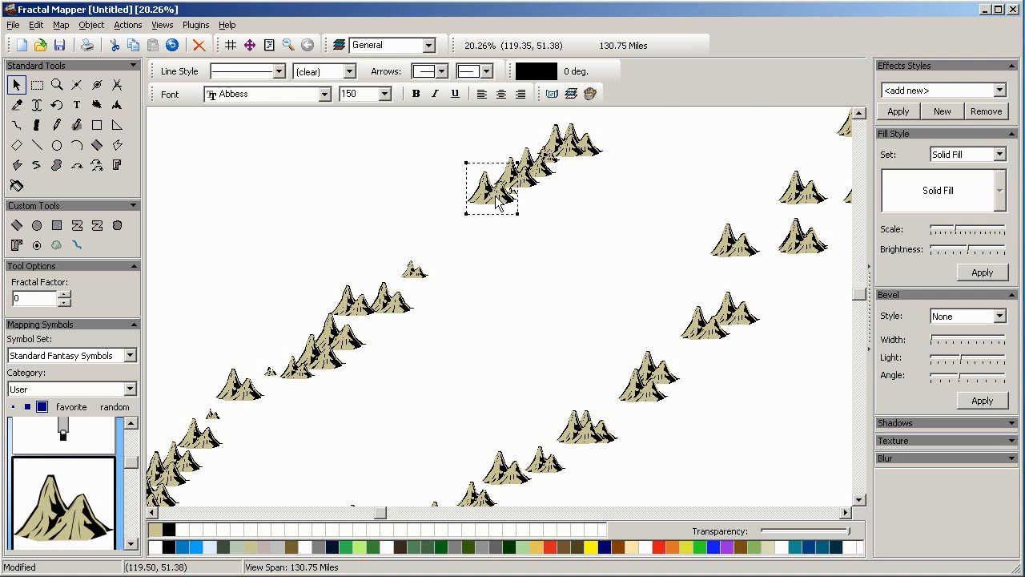
drag(423, 274, 490, 210)
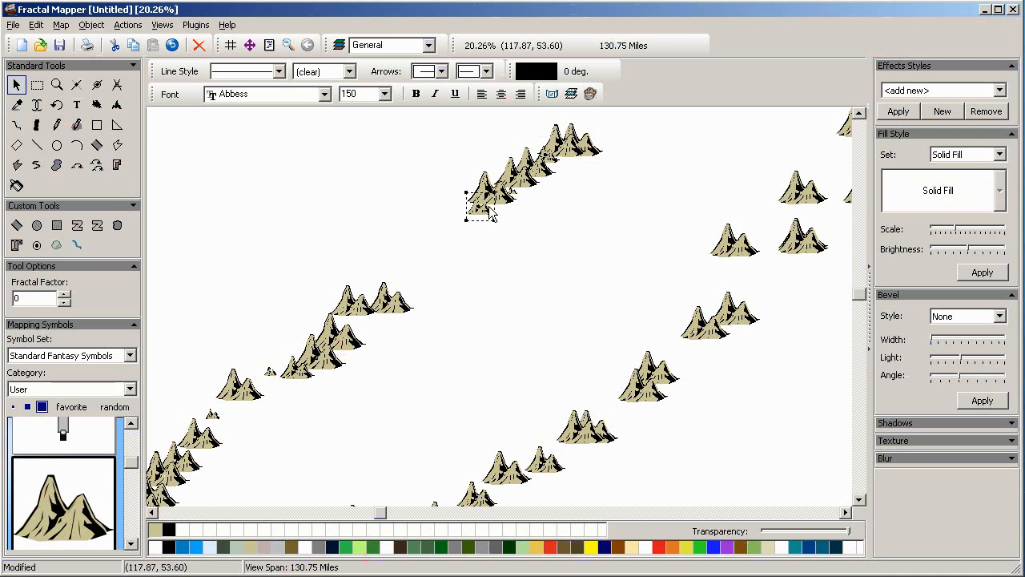
drag(411, 305, 480, 211)
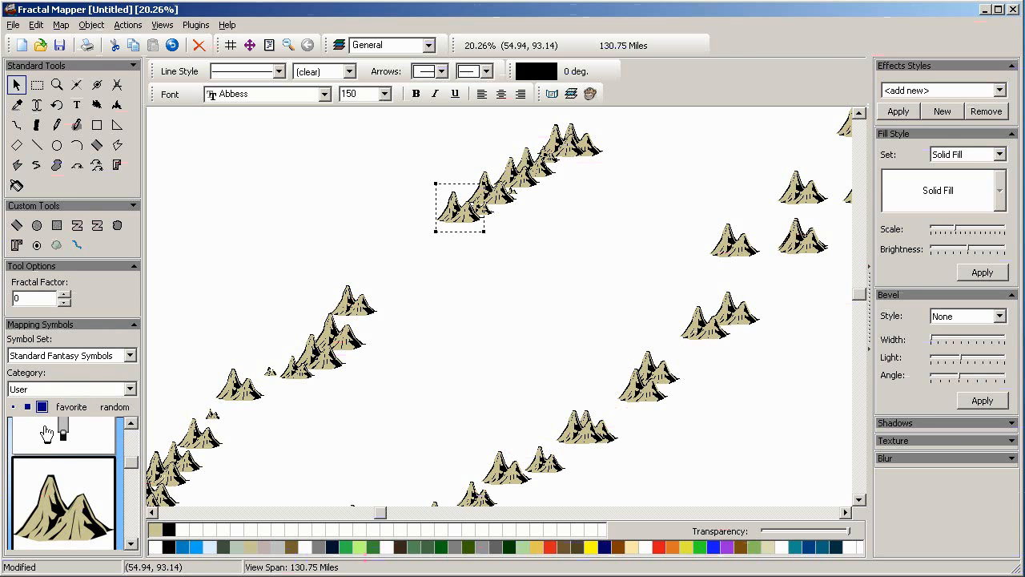
Switch the mapping symbols to Random Sets and look through the symbols in the mountains category
click(129, 356)
click(78, 387)
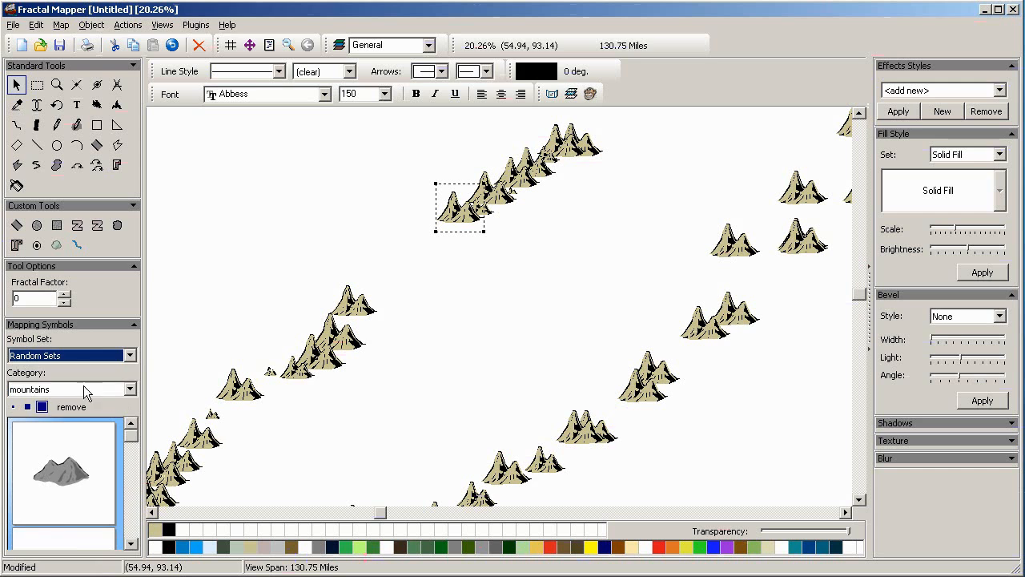
click(134, 390)
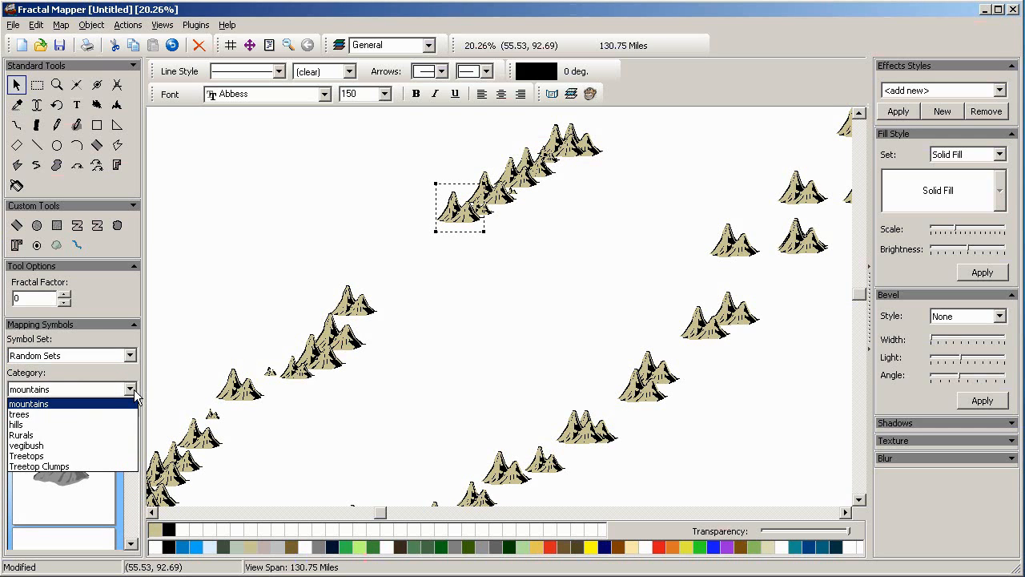
click(127, 372)
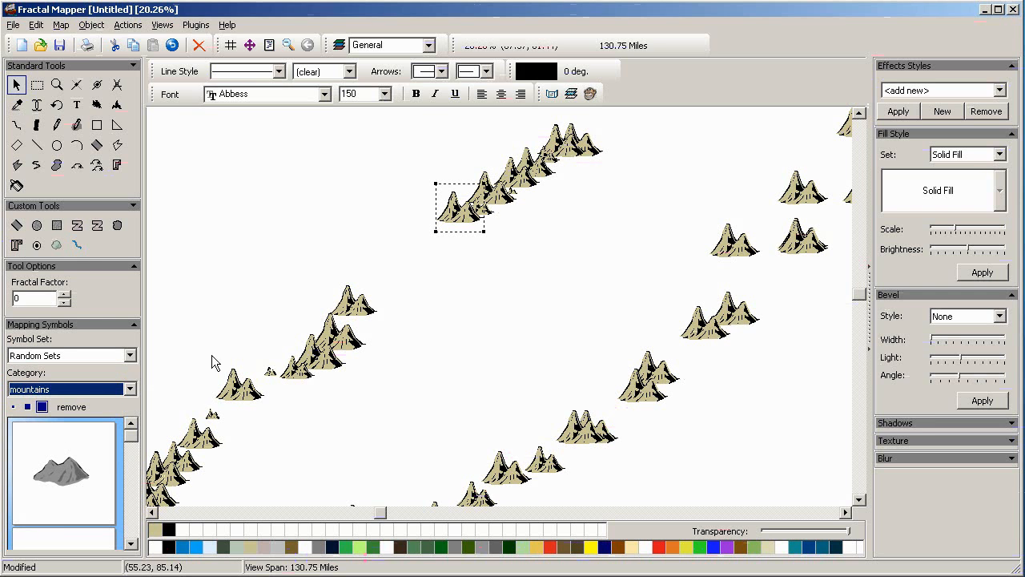
click(133, 544)
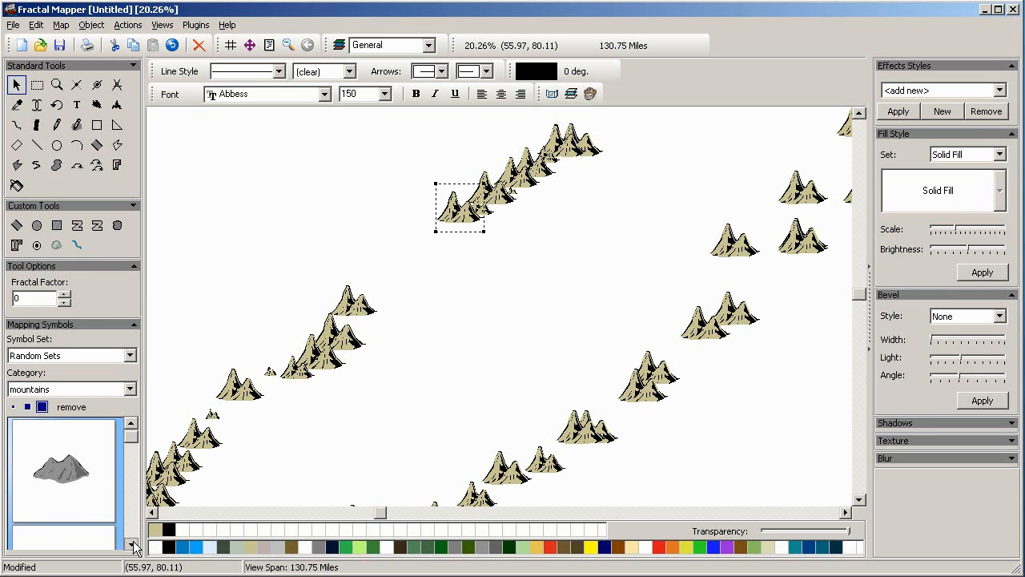
drag(131, 438, 132, 525)
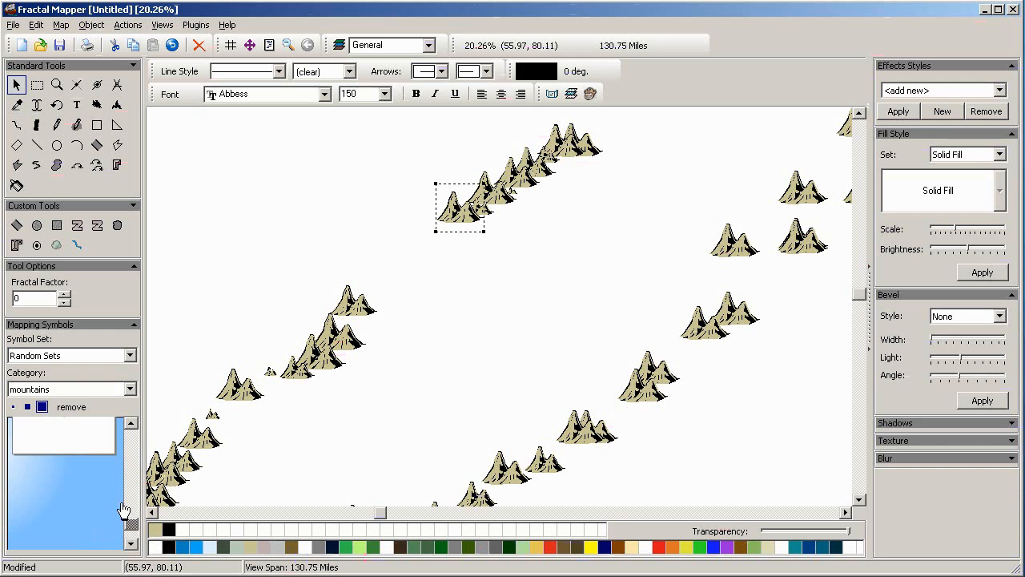
scroll(84, 461, up, 2)
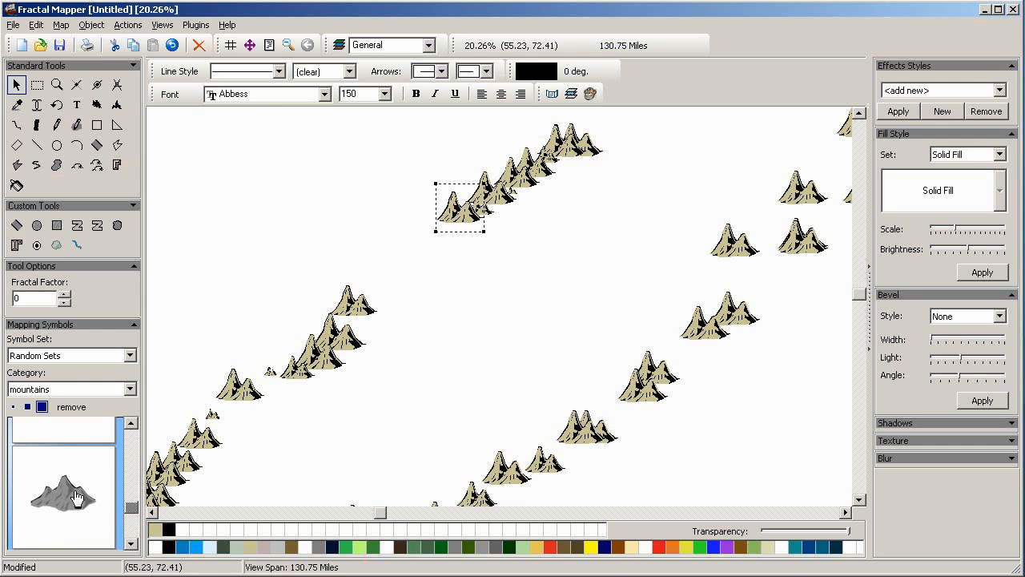
drag(129, 508, 126, 417)
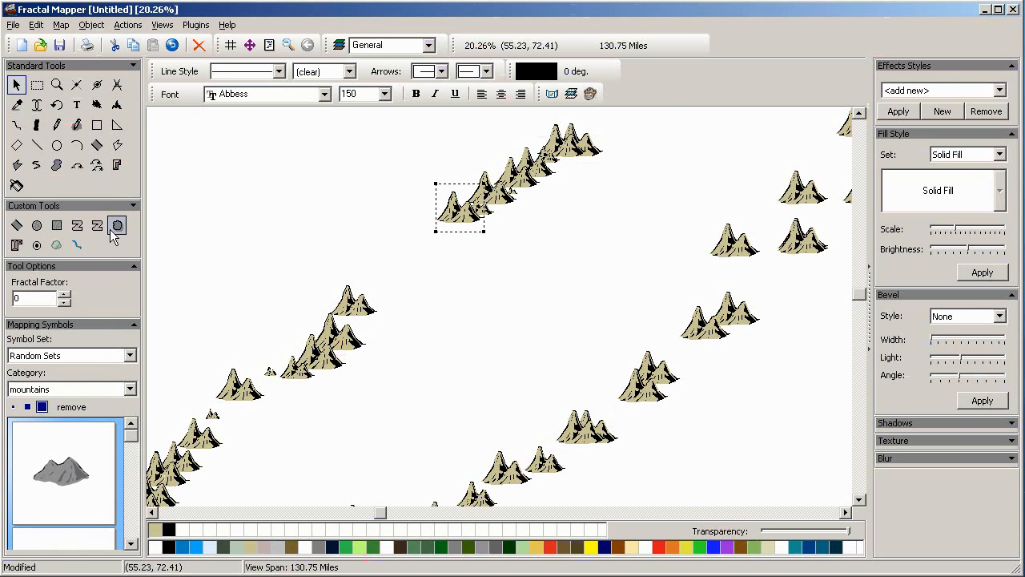
Place a diagonal chain of random grey mountains northwest of the tan ridge, with Random Scale turned off
click(77, 167)
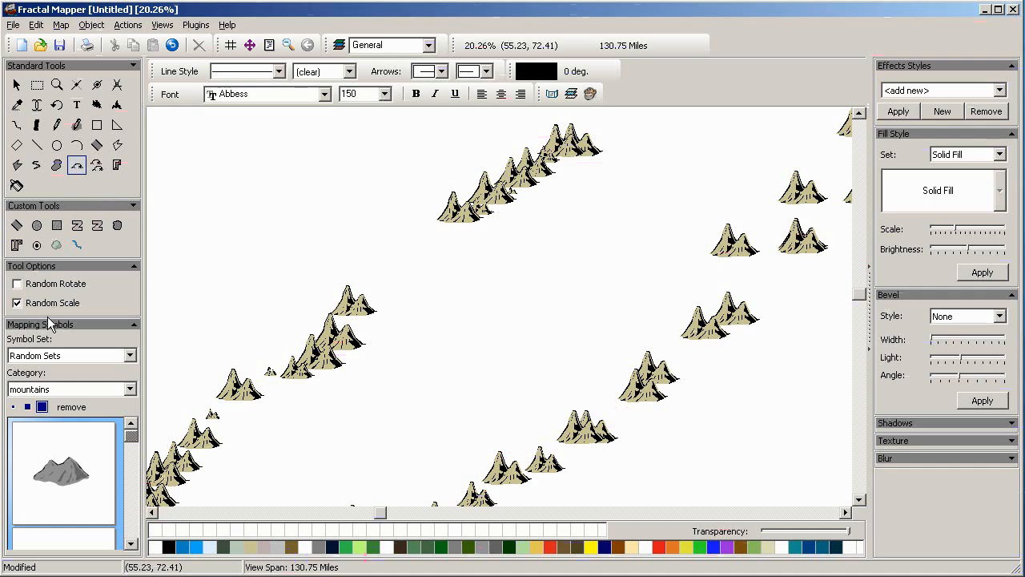
click(371, 145)
click(356, 157)
click(347, 166)
click(331, 167)
click(334, 174)
click(320, 179)
click(305, 186)
click(294, 201)
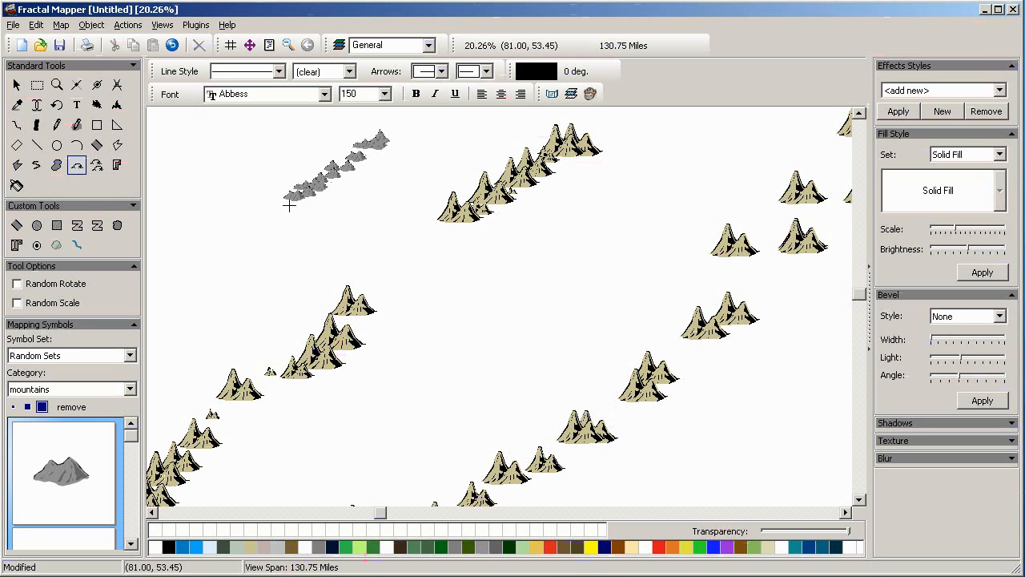
click(276, 207)
click(269, 218)
click(268, 222)
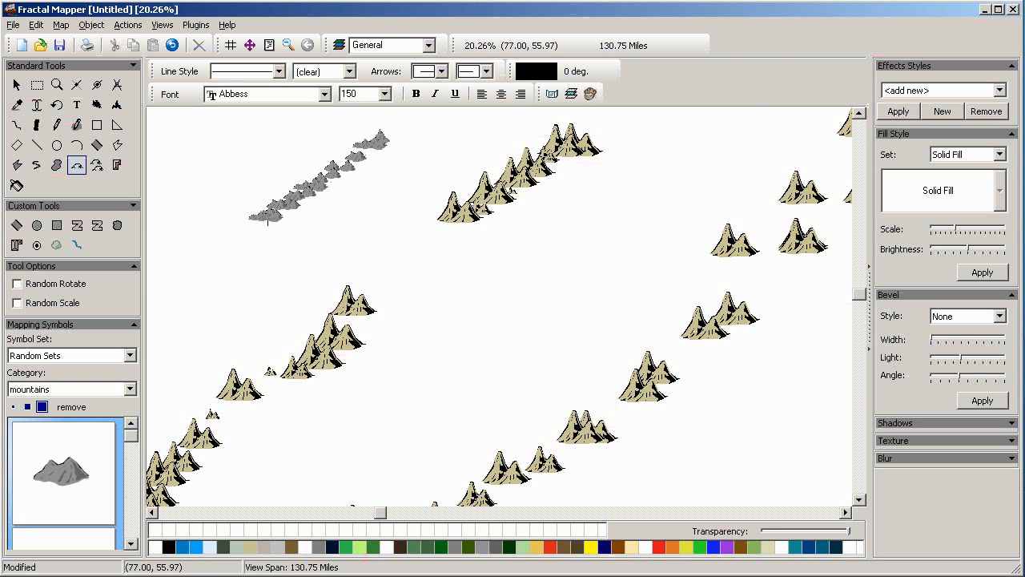
click(253, 222)
click(247, 229)
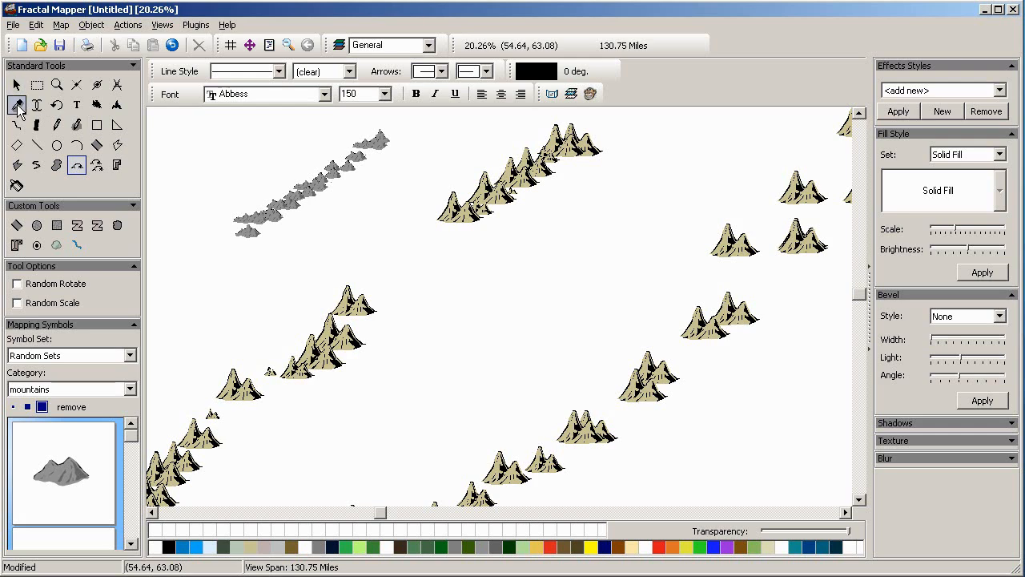
drag(210, 121, 446, 256)
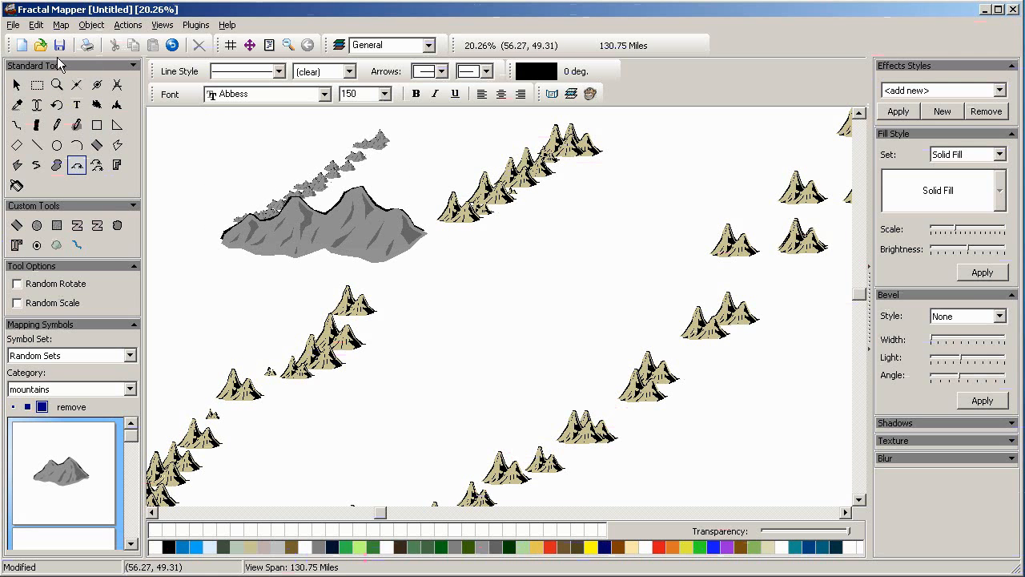
click(36, 25)
click(60, 44)
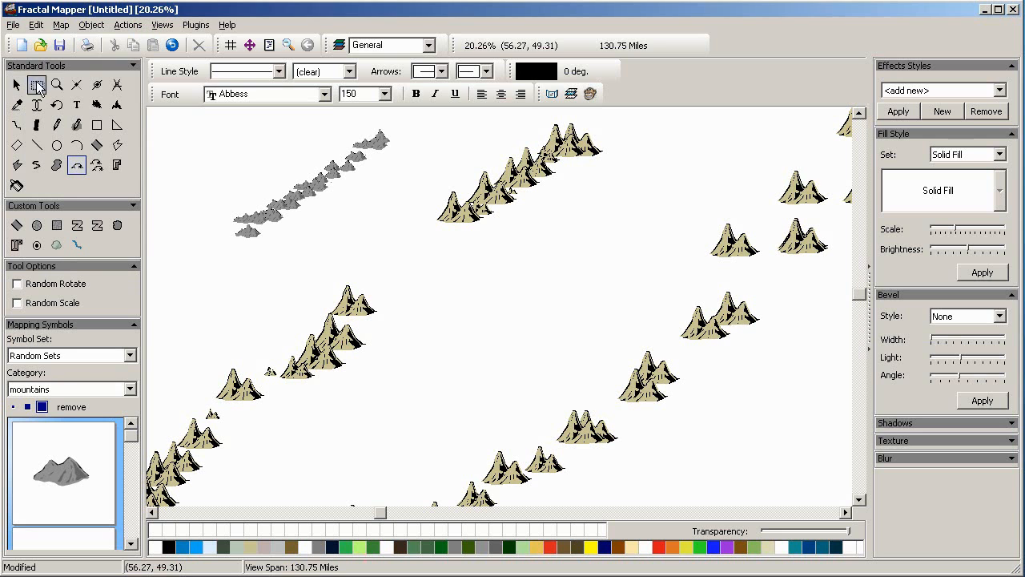
Move one grey mountain in the middle of the grey chain slightly southwest so it overlaps its neighbour
click(57, 84)
drag(205, 118, 410, 264)
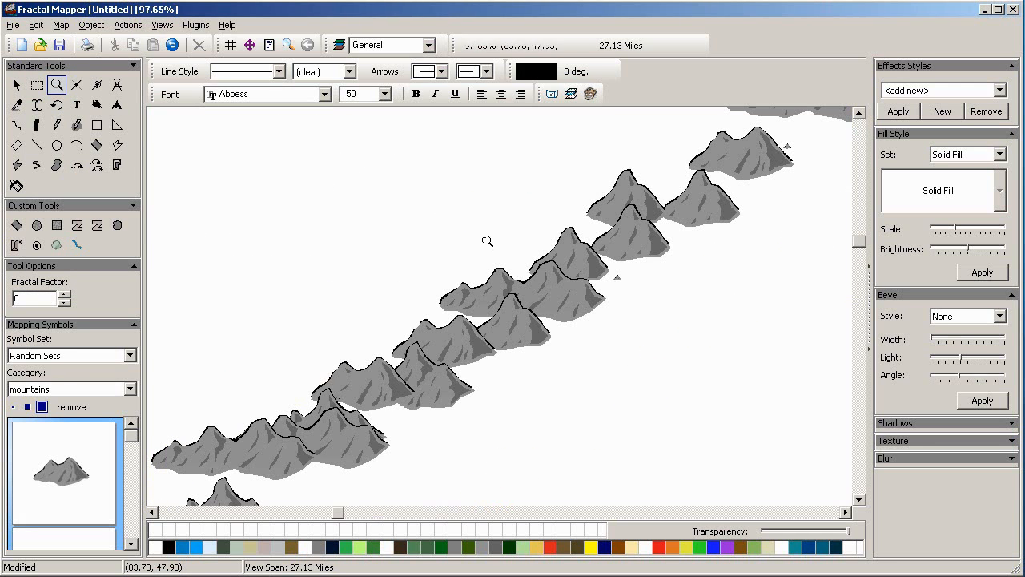
right_click(478, 287)
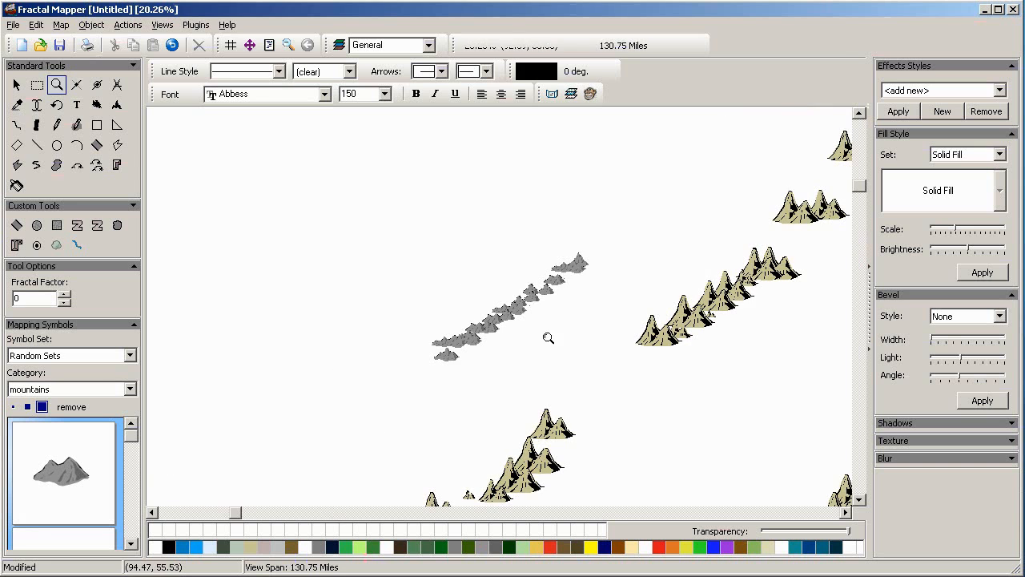
drag(406, 218, 649, 416)
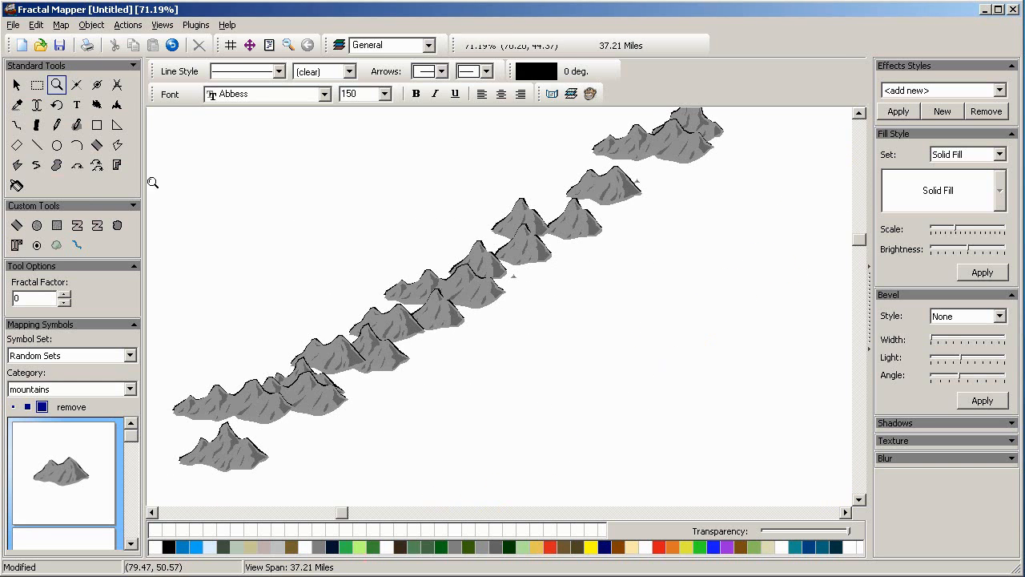
click(16, 84)
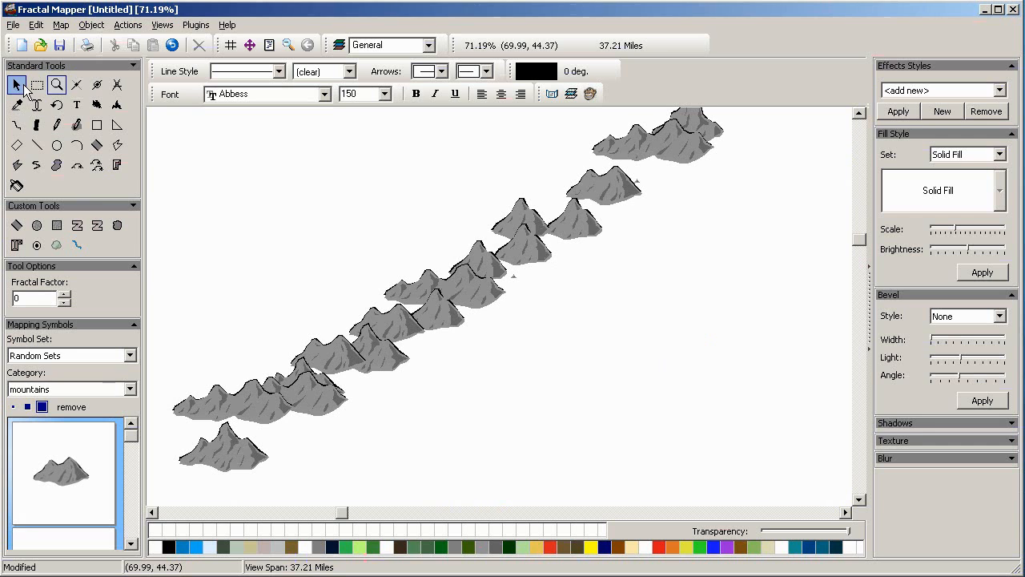
click(515, 285)
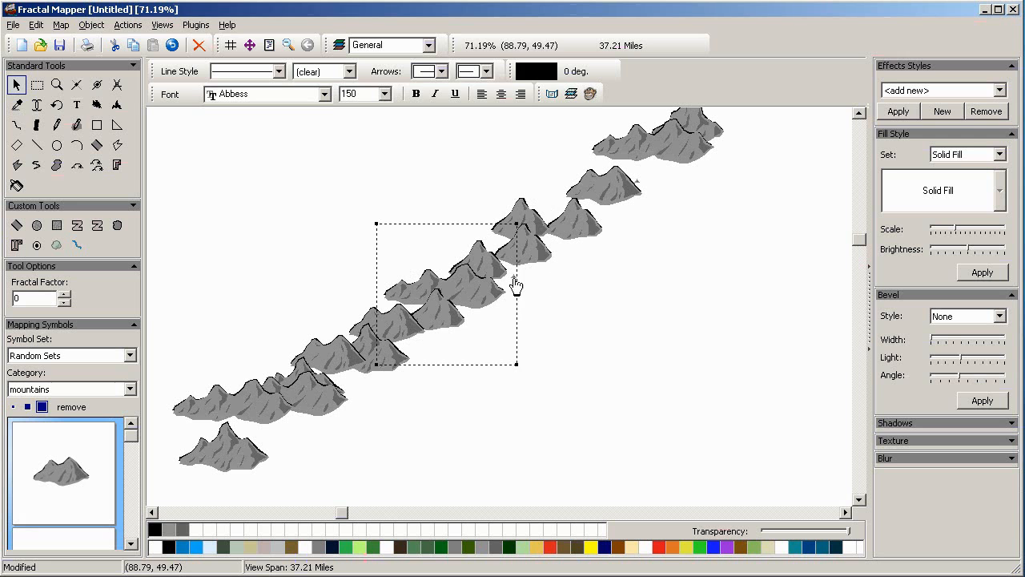
drag(506, 308, 482, 319)
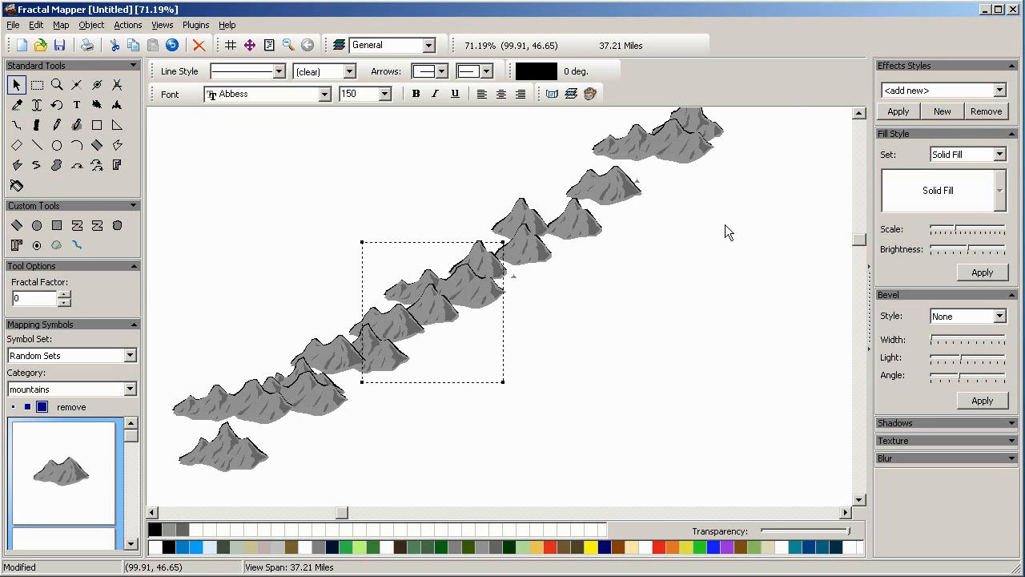
click(679, 229)
Place a second diagonal chain of random grey mountains southeast of the grey chain, with Random Scale turned off
click(83, 164)
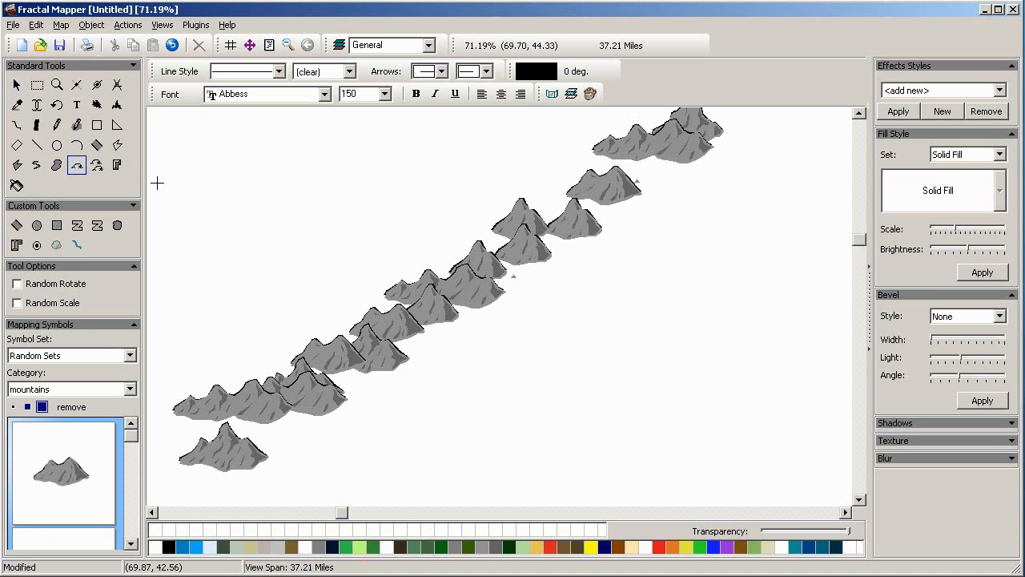
click(733, 264)
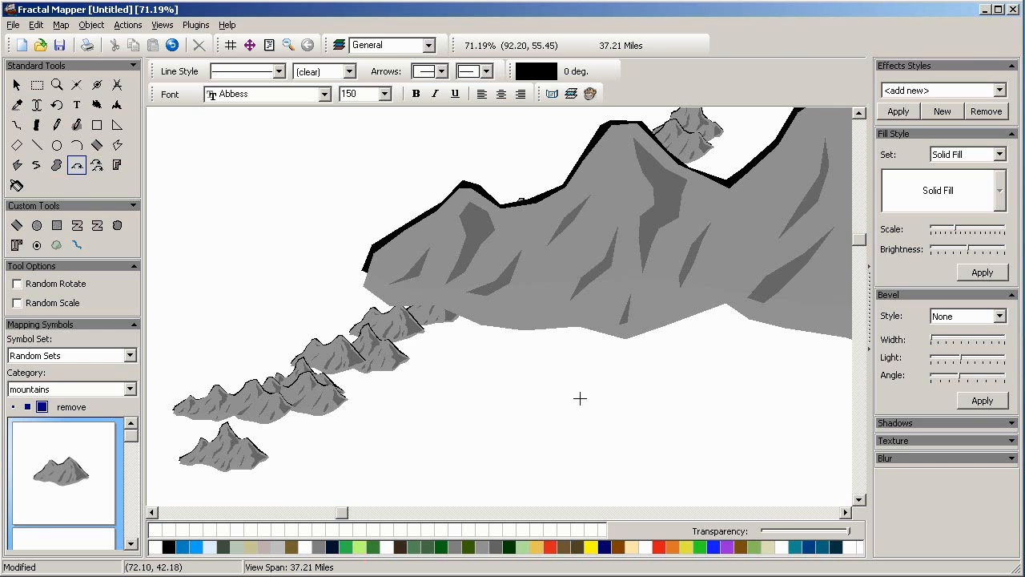
click(582, 340)
click(583, 404)
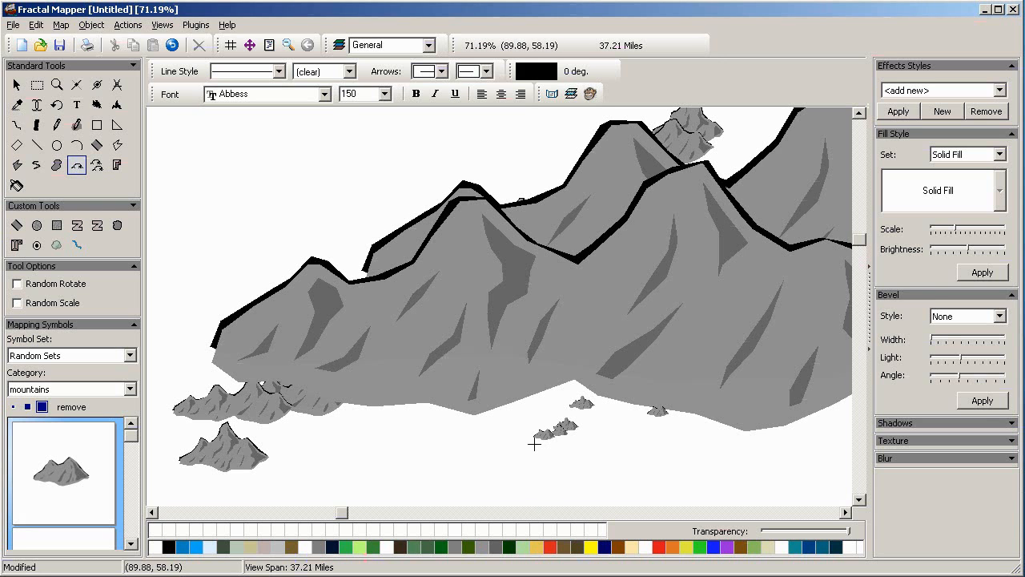
click(482, 465)
click(474, 477)
click(459, 476)
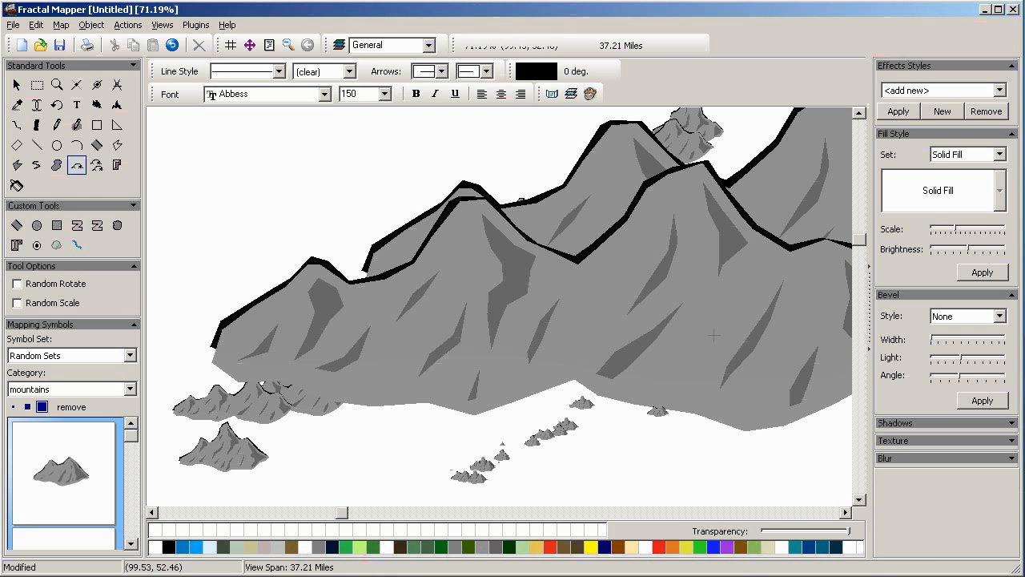
Select all the tan and grey mountains on the map and delete them
click(19, 84)
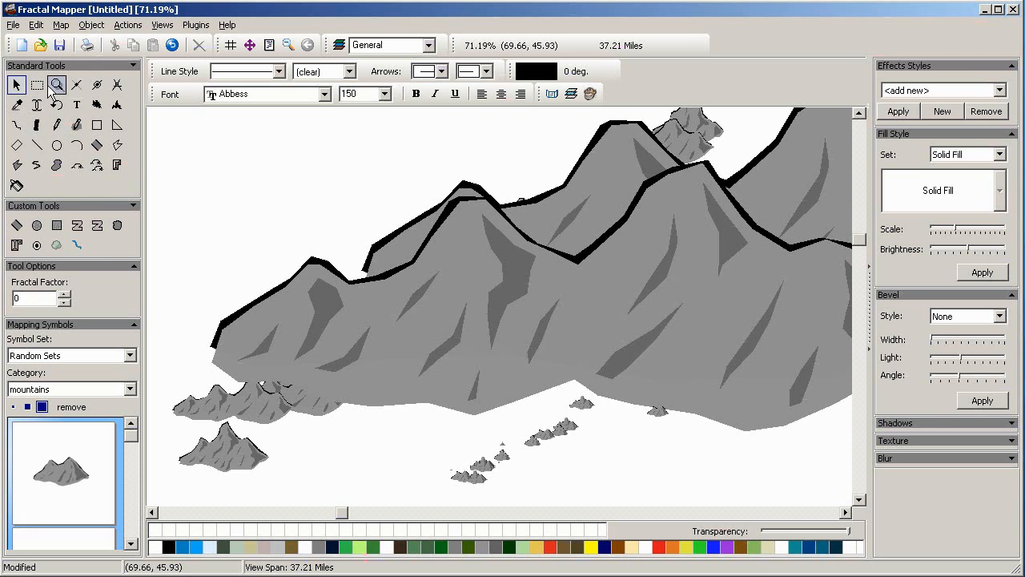
click(54, 86)
right_click(417, 298)
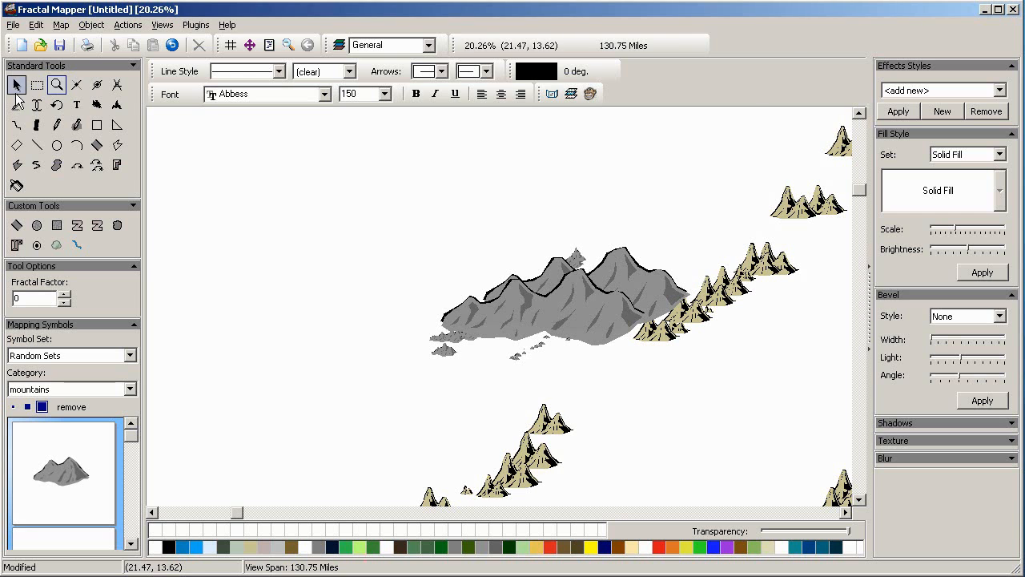
right_click(540, 346)
click(37, 85)
drag(201, 114, 637, 411)
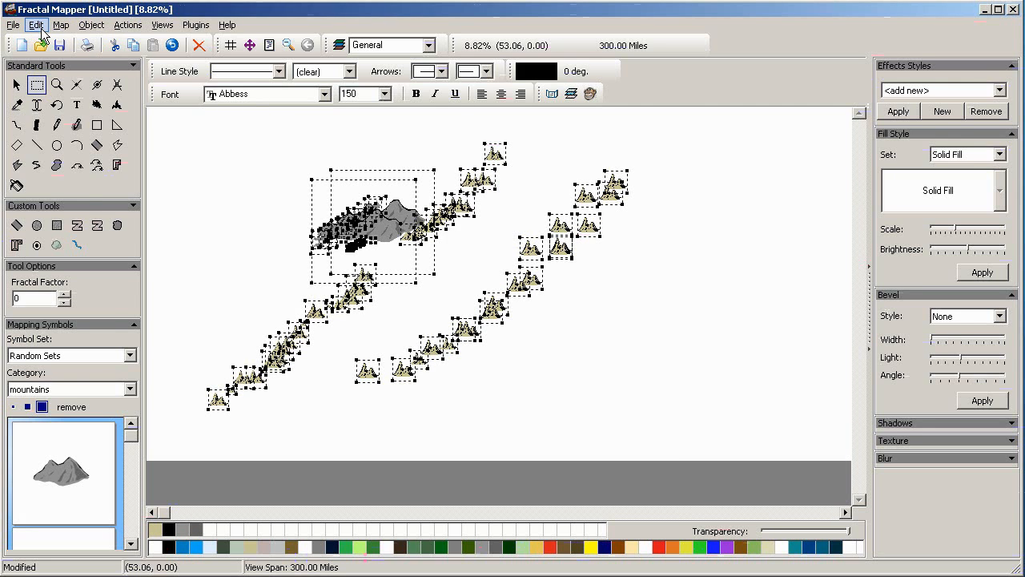
key(Delete)
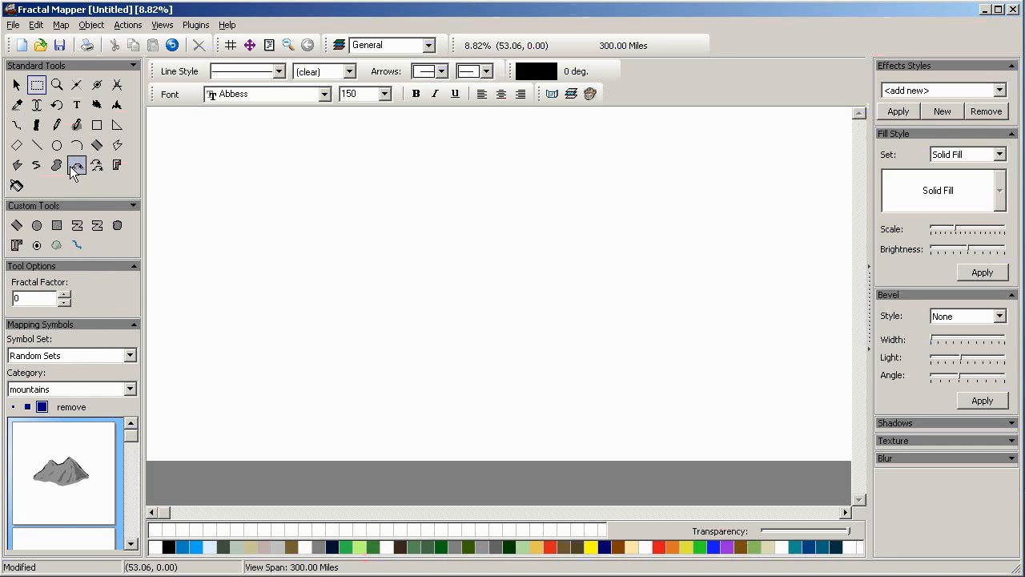
Try filling a freehand diagonal area with random mountains at 100% spacing, and undo the fill
click(95, 163)
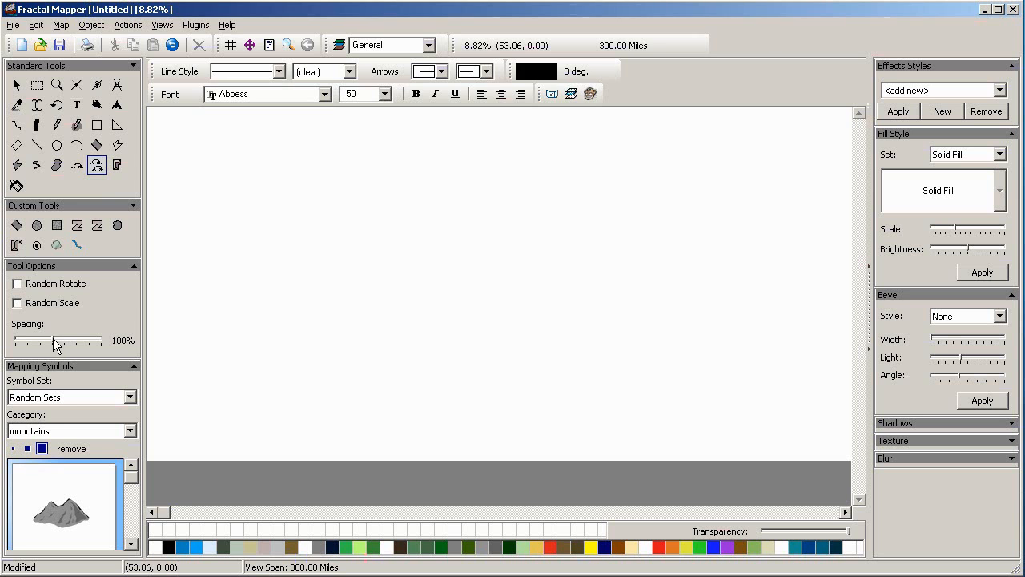
mouse_move(685, 178)
mouse_down()
mouse_move(630, 143)
mouse_move(491, 235)
mouse_move(367, 243)
mouse_move(314, 276)
mouse_move(282, 341)
mouse_move(293, 405)
mouse_move(370, 401)
mouse_move(376, 348)
mouse_move(430, 309)
mouse_move(562, 300)
mouse_move(592, 247)
mouse_move(615, 233)
mouse_move(688, 225)
mouse_move(689, 190)
mouse_up()
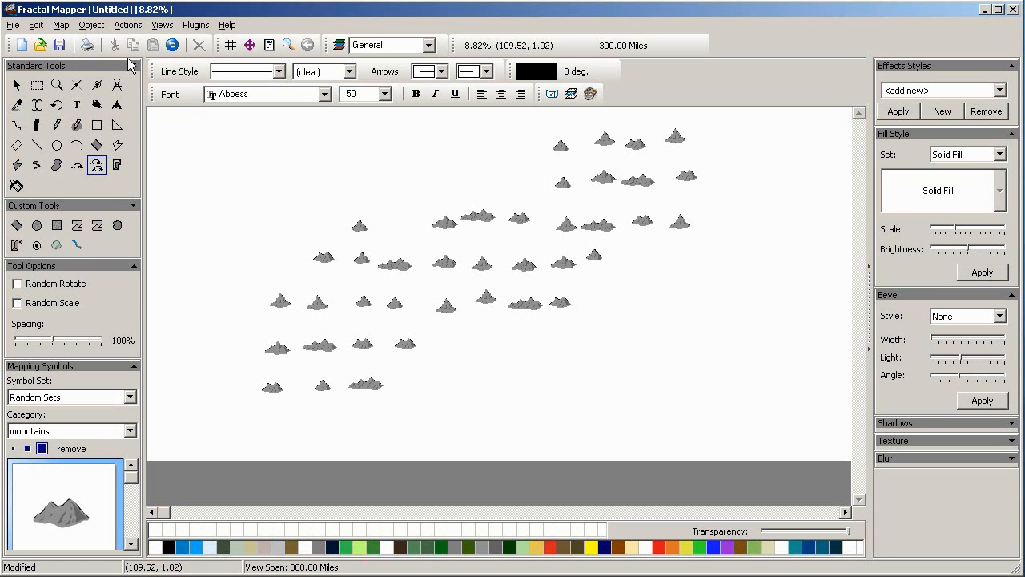
click(170, 46)
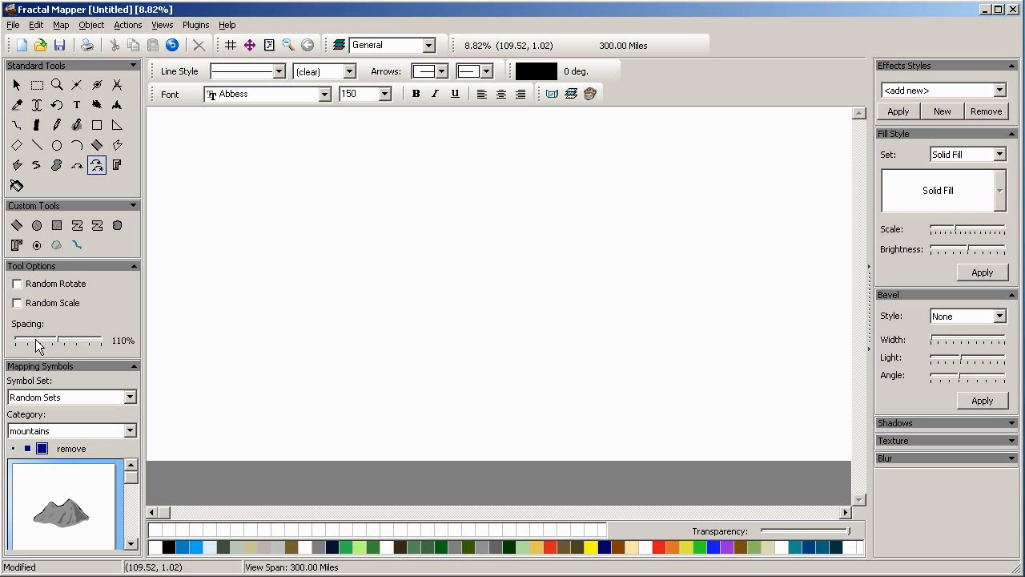
Reduce the symbol spacing to 32%, fill a freehand diagonal area with random mountains, and undo the fill
drag(28, 343, 24, 344)
mouse_move(636, 204)
mouse_down()
mouse_move(636, 179)
mouse_move(592, 163)
mouse_move(461, 280)
mouse_move(300, 328)
mouse_move(301, 364)
mouse_move(390, 360)
mouse_move(578, 255)
mouse_move(585, 234)
mouse_move(626, 215)
mouse_up()
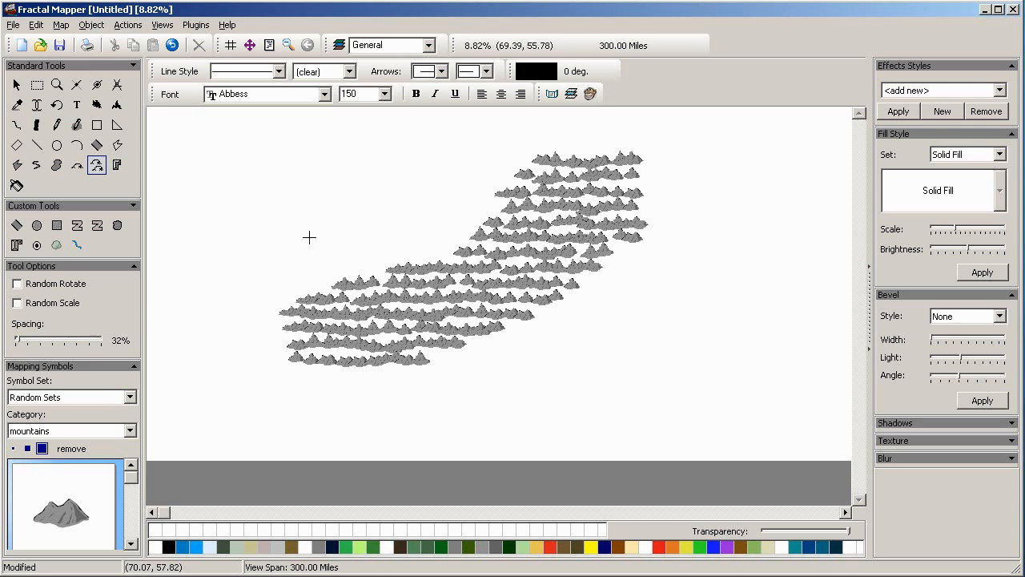
click(171, 45)
Fill a freehand diagonal area from northeast to southwest with random mountains at 41% spacing
mouse_move(593, 158)
mouse_down()
mouse_move(563, 160)
mouse_move(486, 243)
mouse_move(309, 348)
mouse_move(317, 359)
mouse_move(359, 357)
mouse_move(495, 294)
mouse_move(522, 208)
mouse_move(557, 185)
mouse_move(604, 179)
mouse_move(599, 152)
mouse_up()
scroll(450, 226, down, 3)
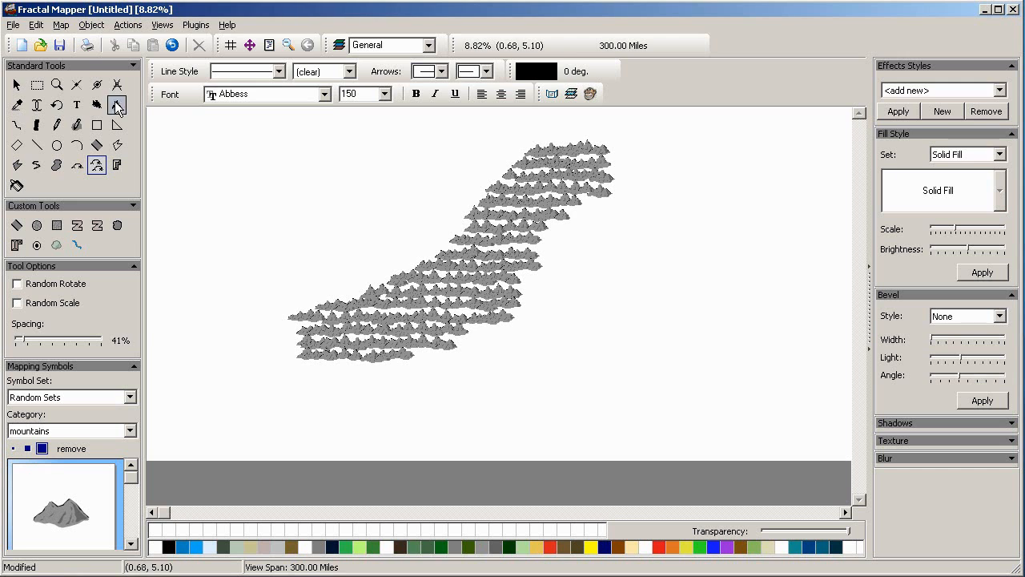
Examine the rows of the filled mountain range up close and as a whole to judge their spacing and overlap
click(56, 87)
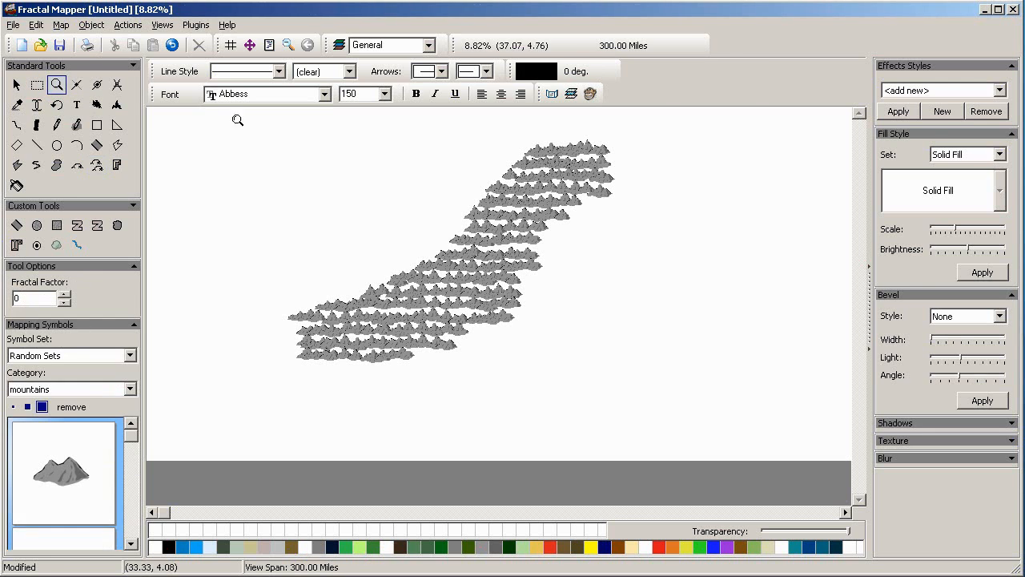
drag(282, 124, 640, 404)
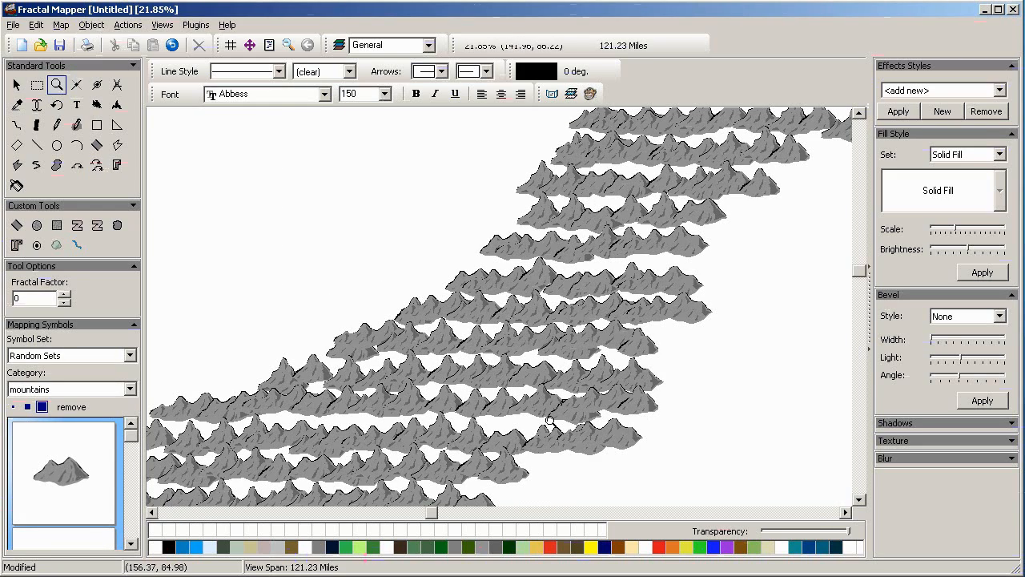
scroll(436, 391, down, 2)
scroll(447, 359, up, 3)
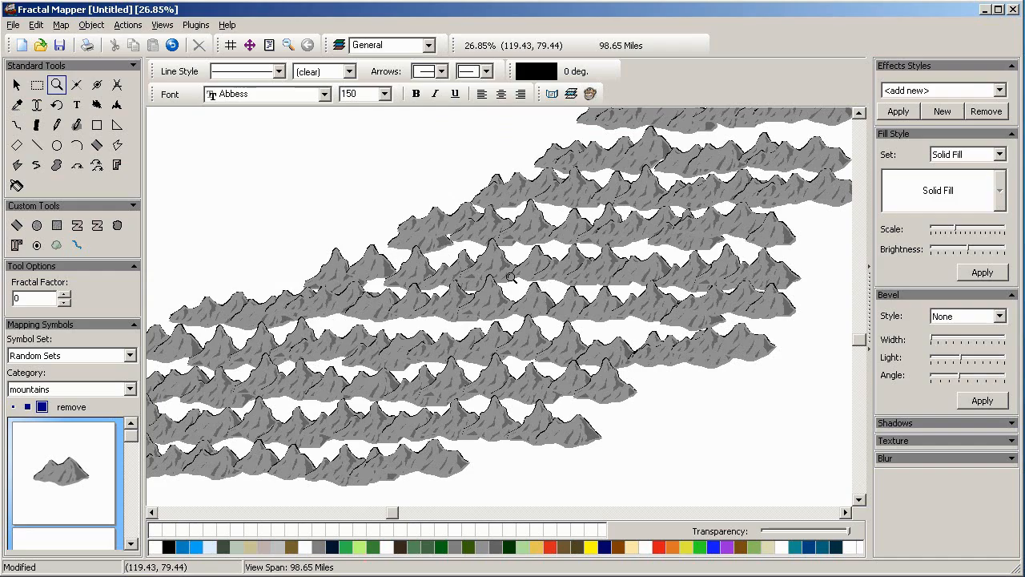
scroll(510, 277, down, 4)
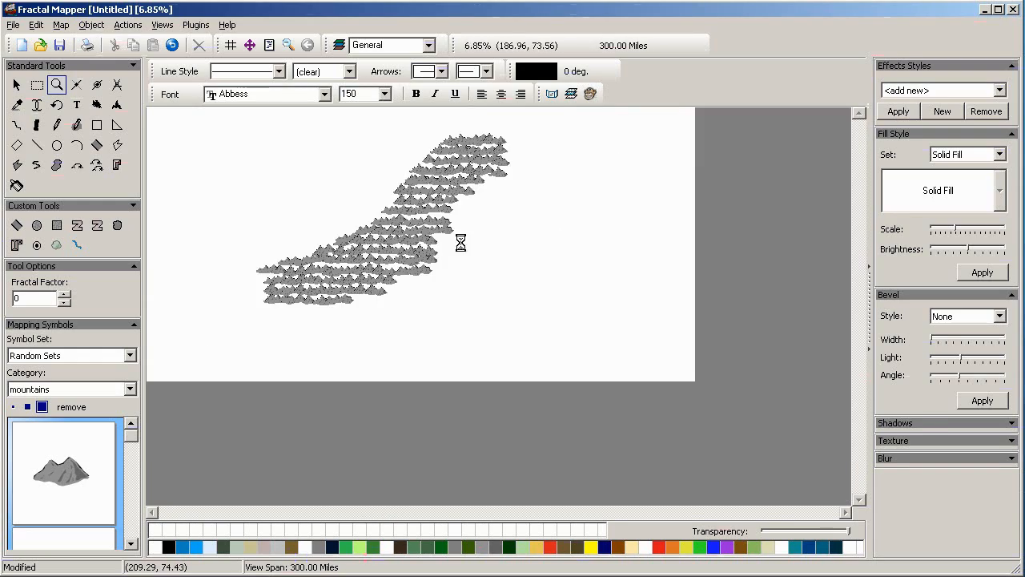
scroll(545, 263, up, 4)
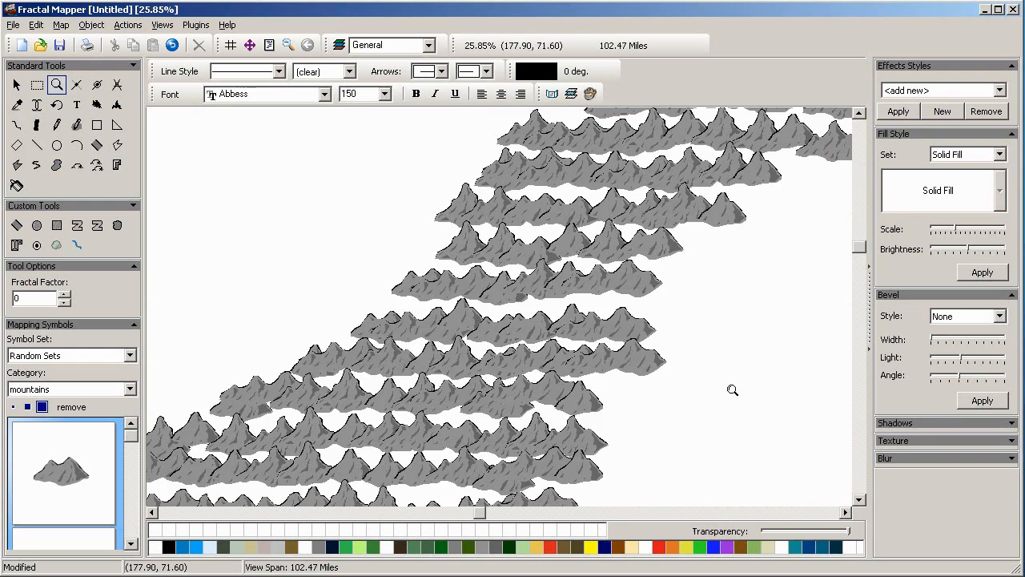
scroll(520, 268, down, 3)
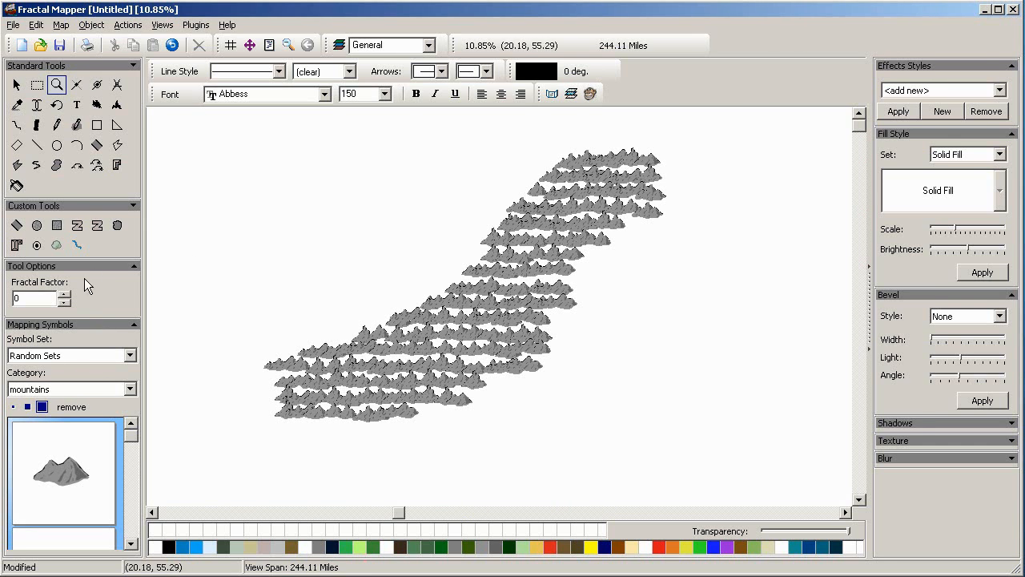
scroll(225, 213, down, 1)
scroll(225, 213, up, 1)
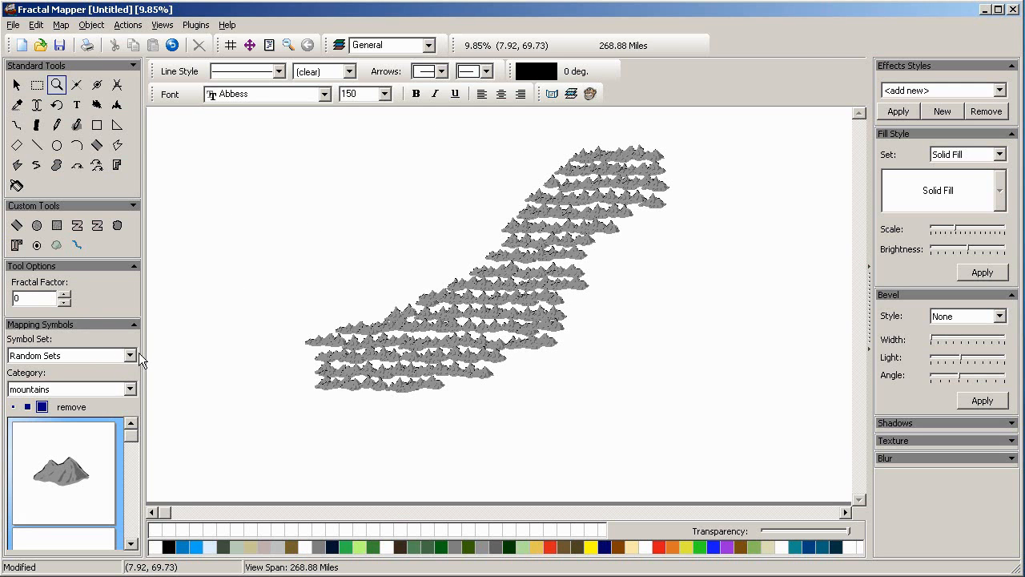
Undo the 41% fill and fill a new freehand diagonal area with random mountains at 33% spacing with Random Scale turned on
click(195, 45)
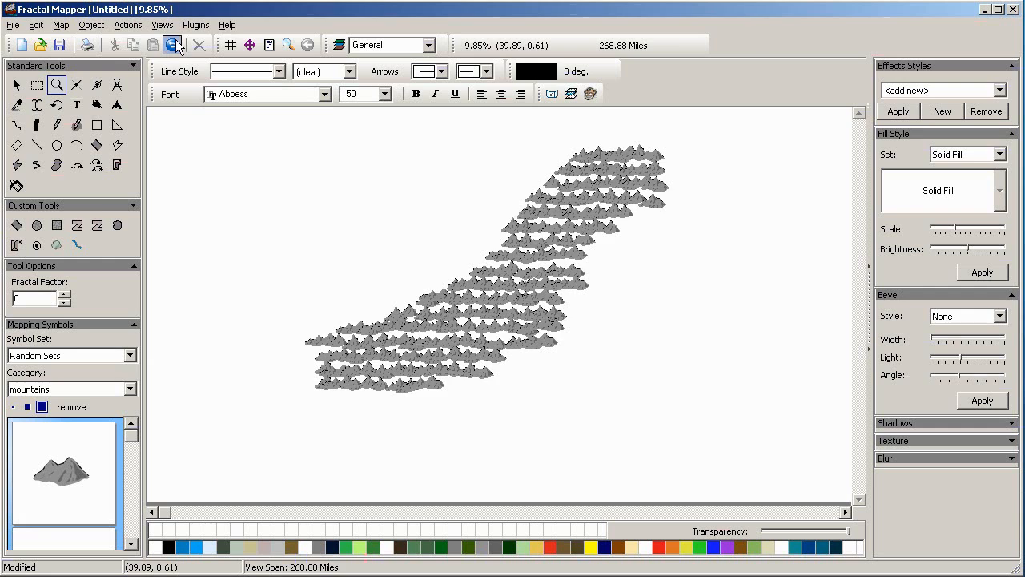
click(97, 165)
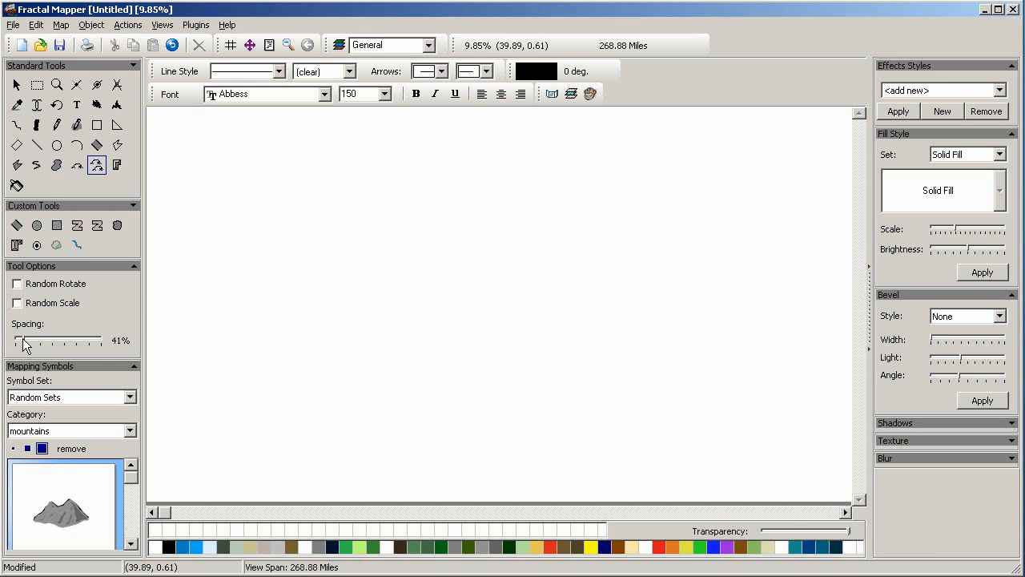
drag(21, 344, 19, 344)
click(17, 303)
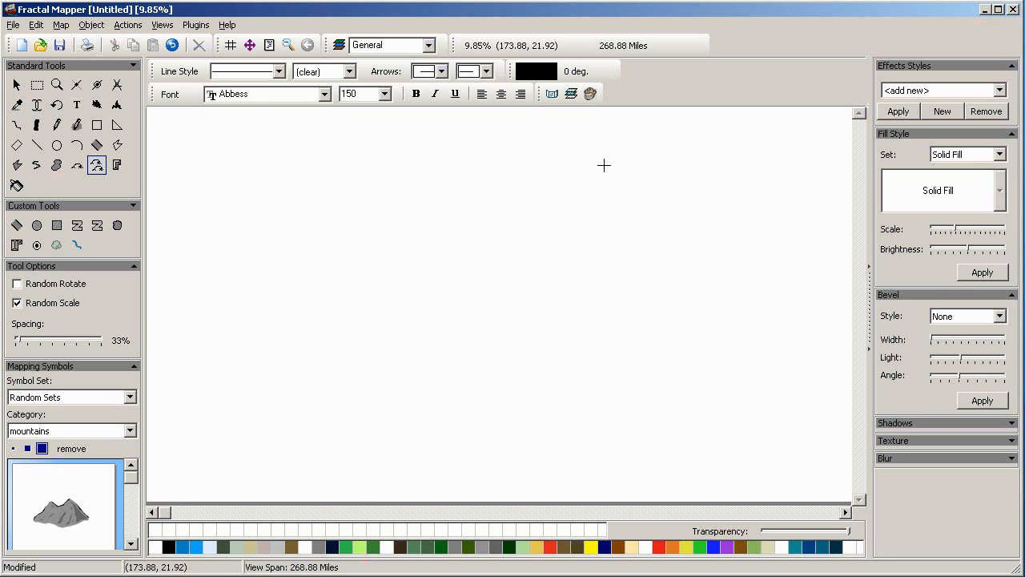
mouse_move(583, 168)
mouse_down()
mouse_move(524, 247)
mouse_move(412, 298)
mouse_move(385, 322)
mouse_move(365, 365)
mouse_move(394, 363)
mouse_move(527, 291)
mouse_up()
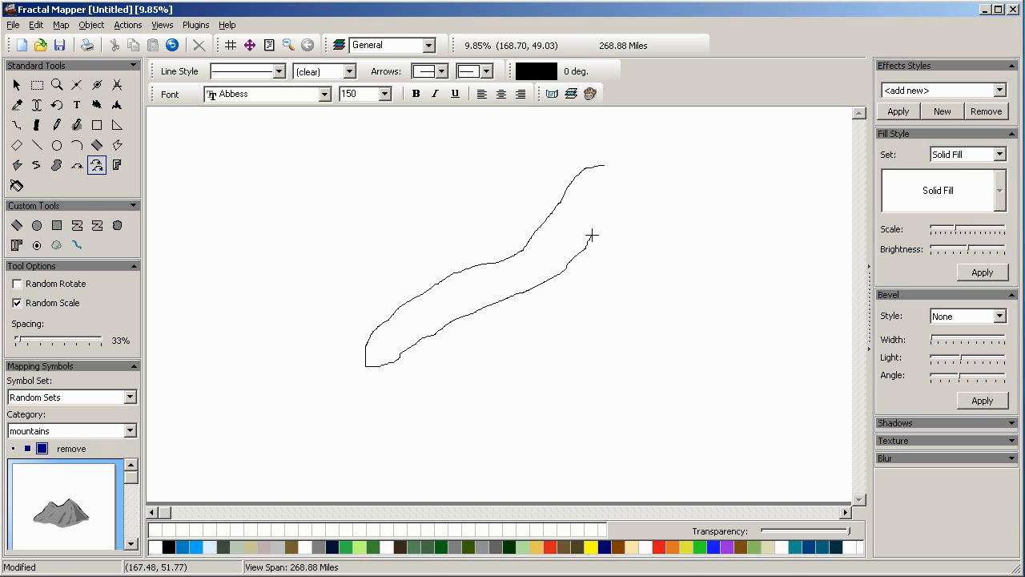
drag(609, 176, 607, 172)
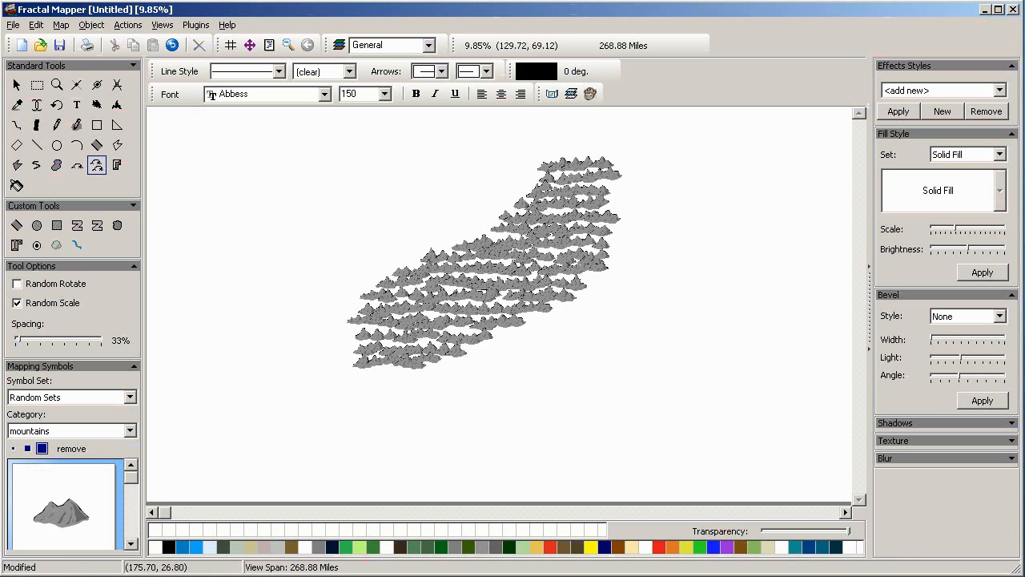
click(57, 84)
drag(513, 309, 661, 388)
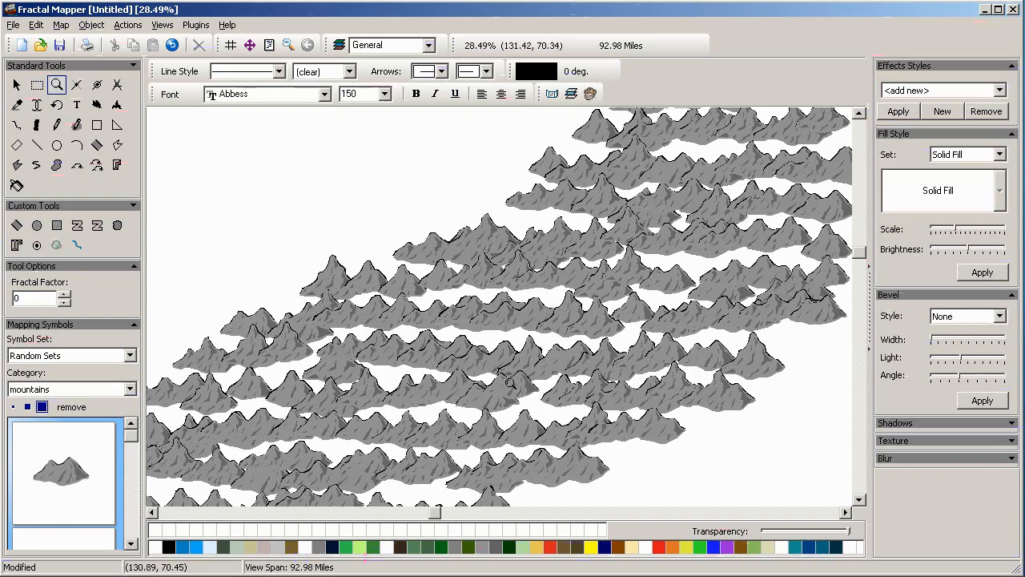
scroll(513, 295, down, 1)
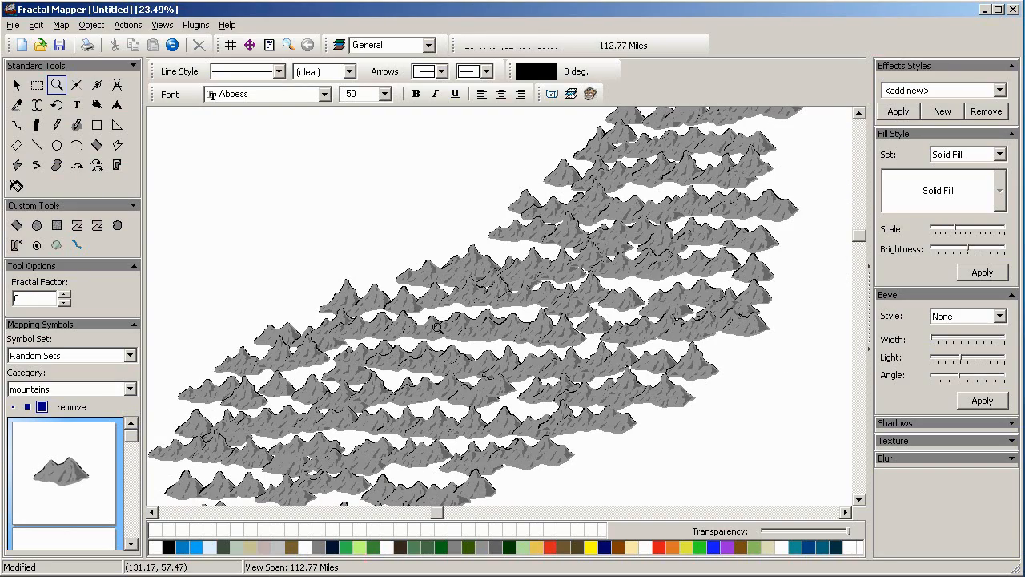
Examine the randomly scaled mountains of the 33% fill close up and as a whole to judge their size variation and overlap
scroll(655, 222, down, 1)
scroll(479, 310, up, 2)
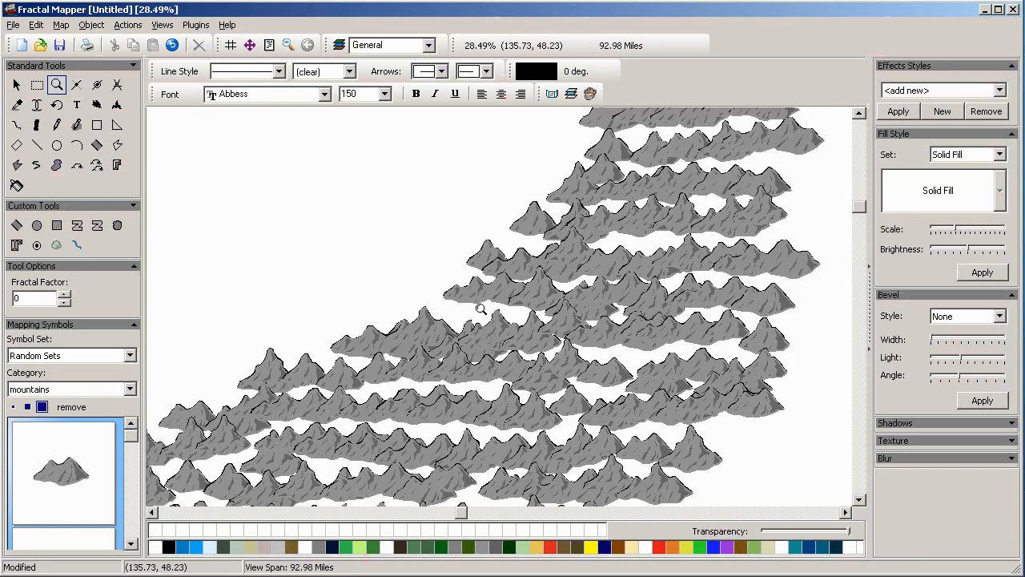
scroll(481, 309, up, 6)
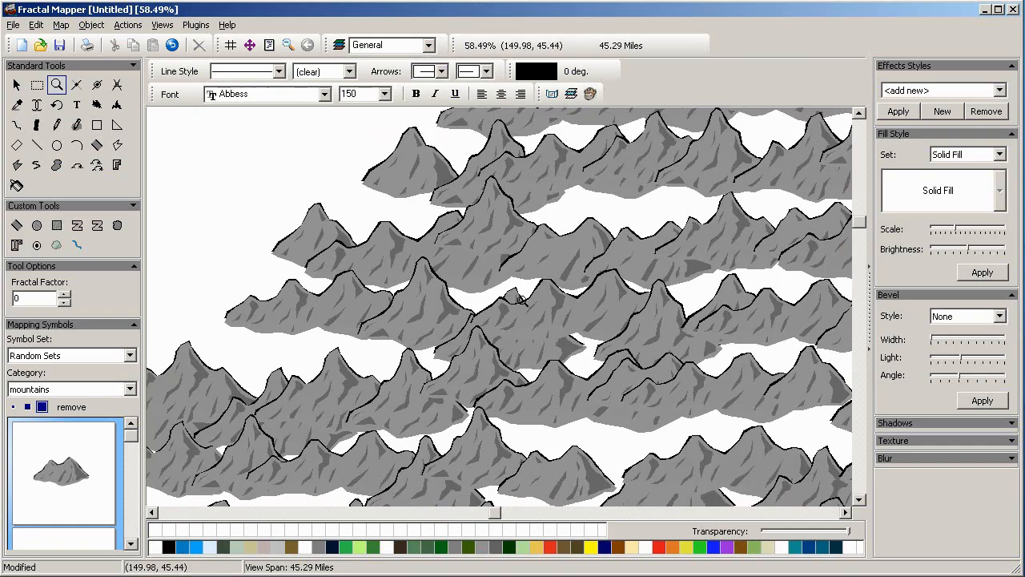
scroll(531, 336, up, 1)
scroll(448, 322, down, 9)
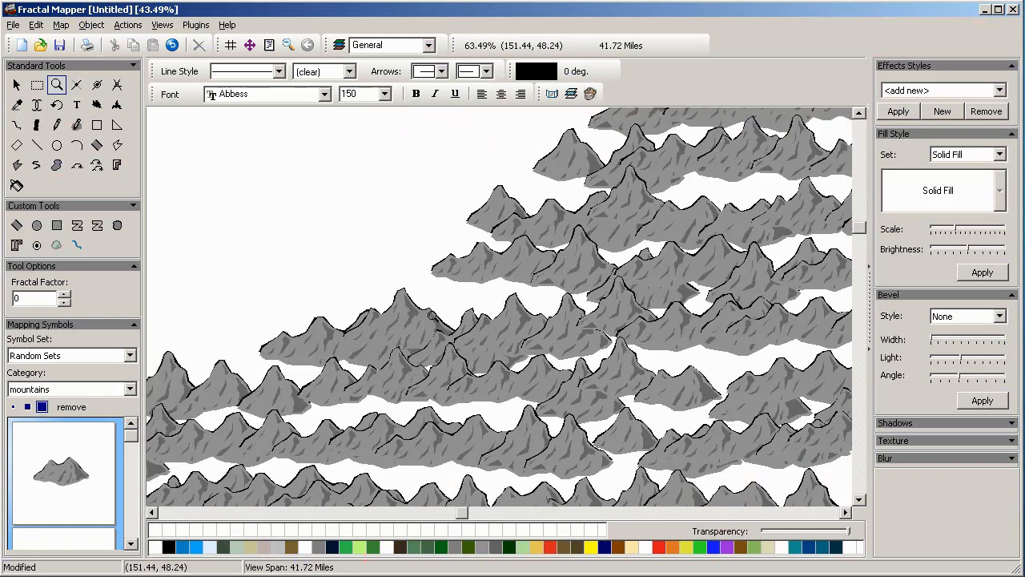
scroll(485, 317, down, 2)
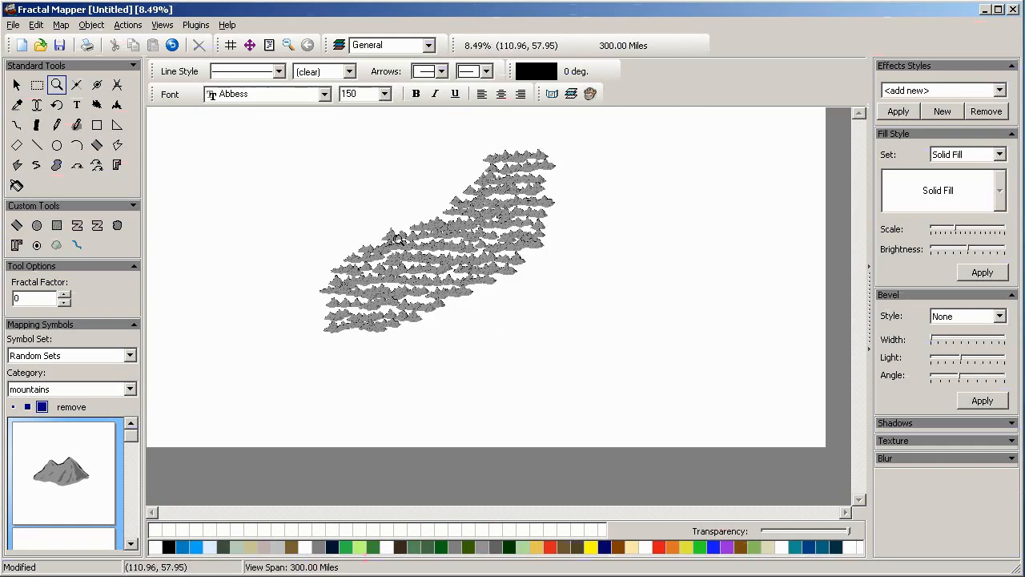
At 20.49% zoom, fill a freehand diagonal area northwest of the large range with random mountains at 33% spacing
scroll(398, 238, up, 3)
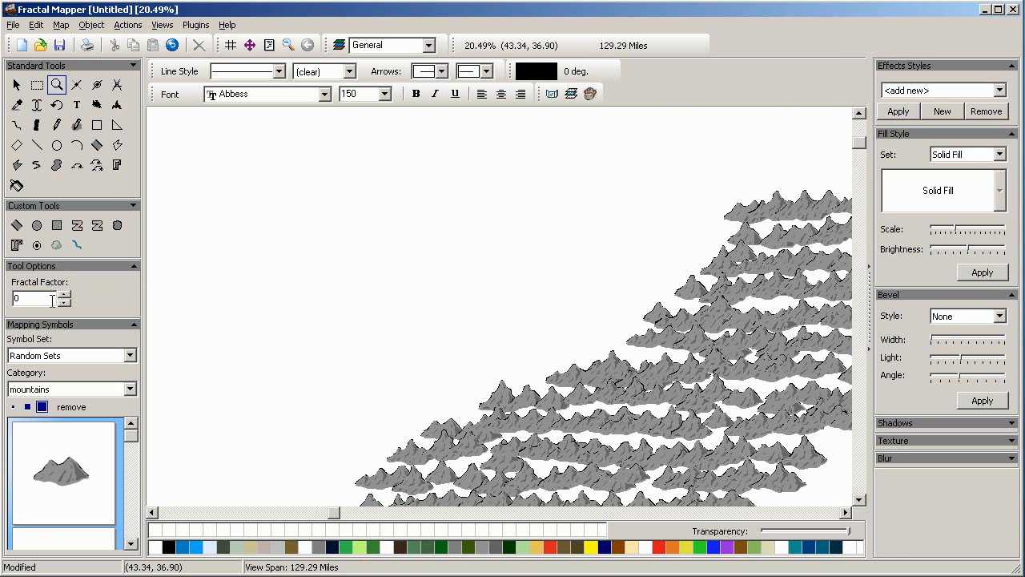
click(98, 165)
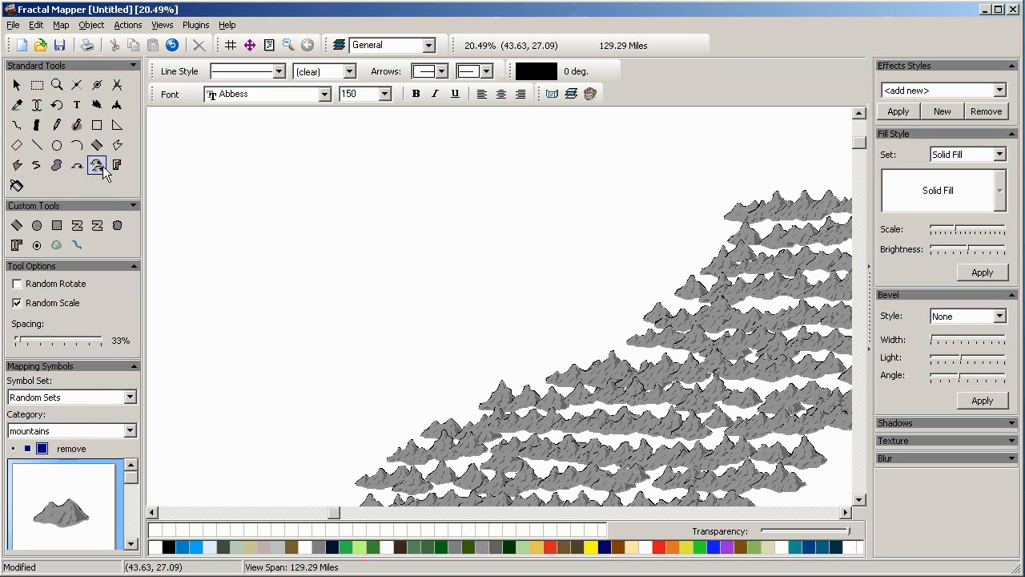
mouse_move(463, 157)
mouse_down()
mouse_move(404, 179)
mouse_move(230, 281)
mouse_move(210, 322)
mouse_up()
mouse_move(291, 280)
mouse_down()
mouse_move(402, 227)
mouse_move(444, 197)
mouse_move(463, 159)
mouse_up()
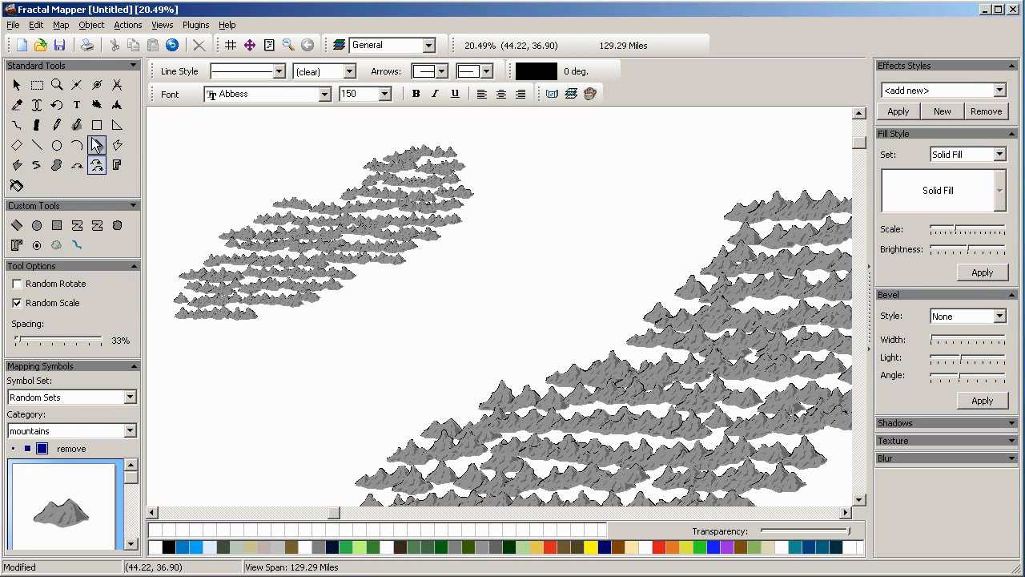
Save the current map view under the name 20.49
click(76, 85)
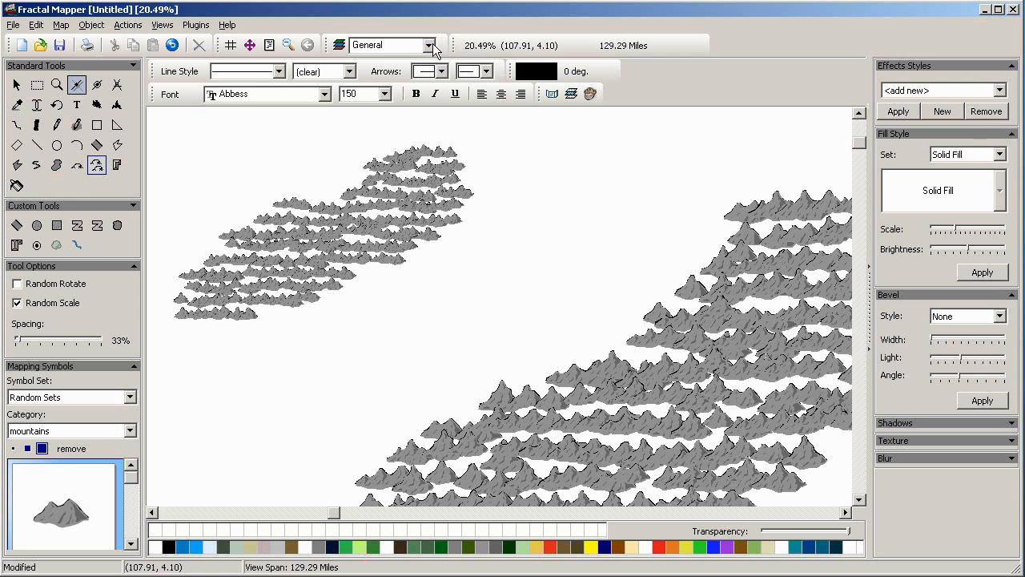
click(164, 26)
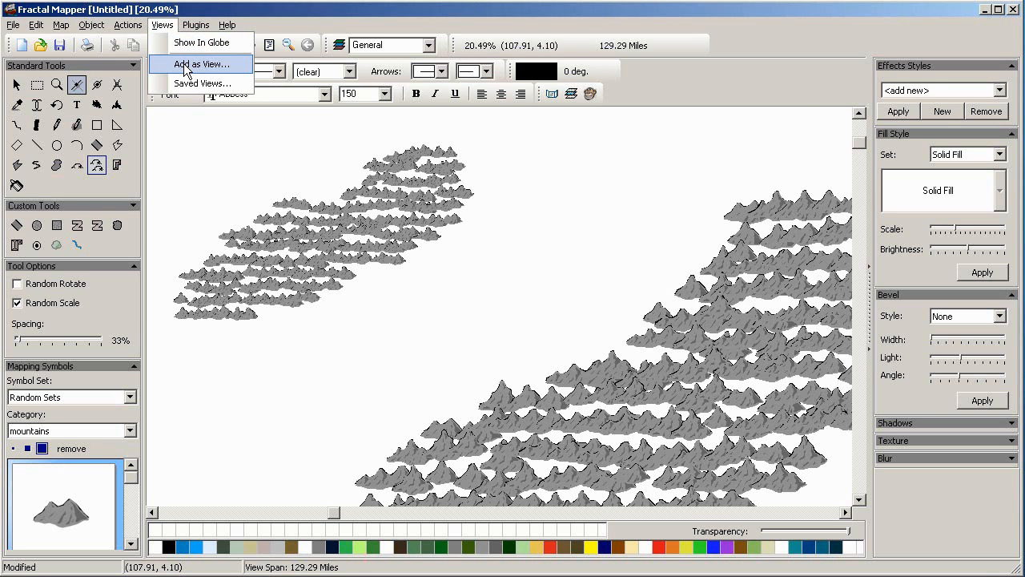
click(187, 71)
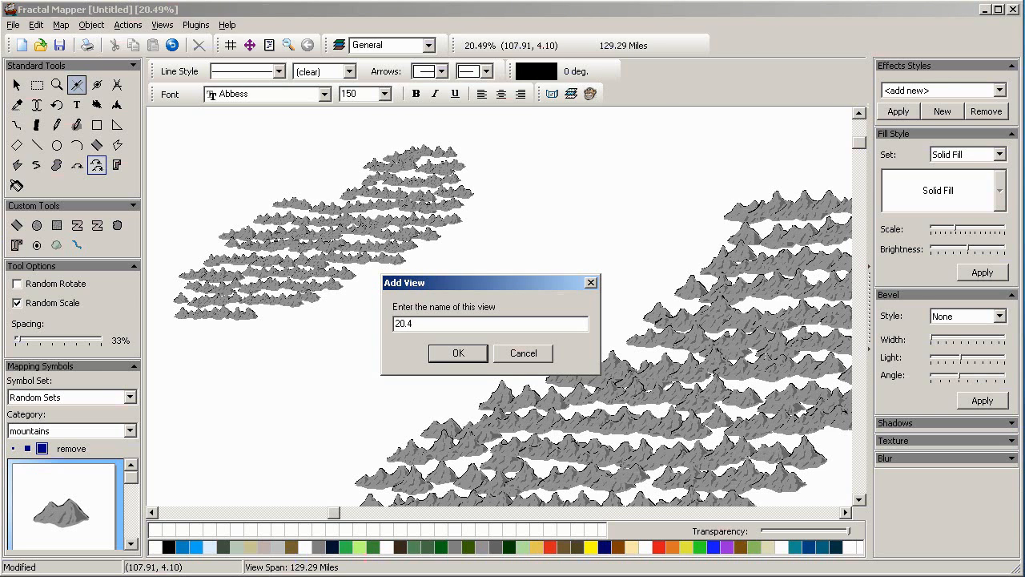
click(458, 353)
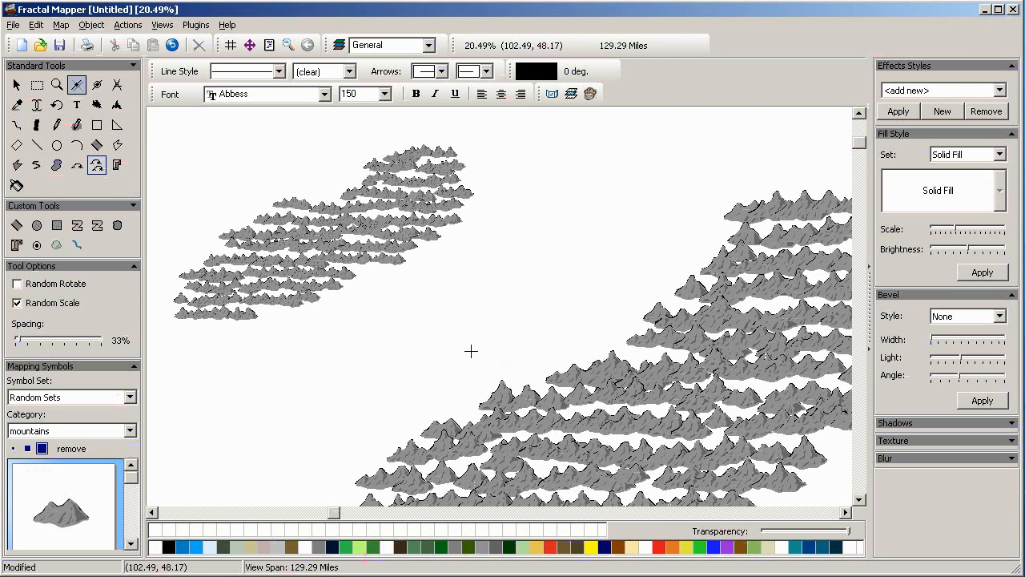
Recall the saved view 20.49 and place a single random mountain between the two ranges
click(165, 25)
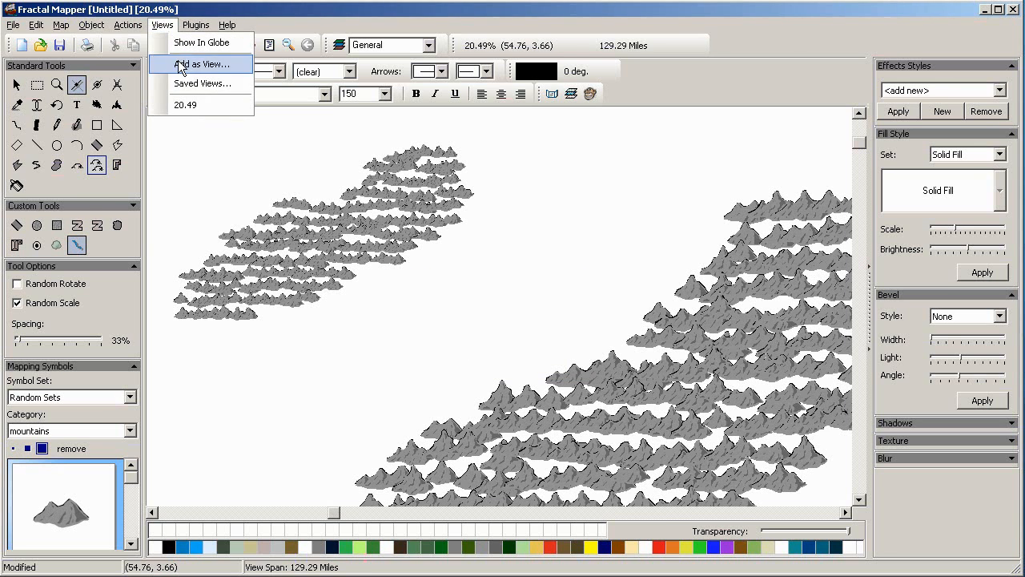
click(181, 106)
click(96, 104)
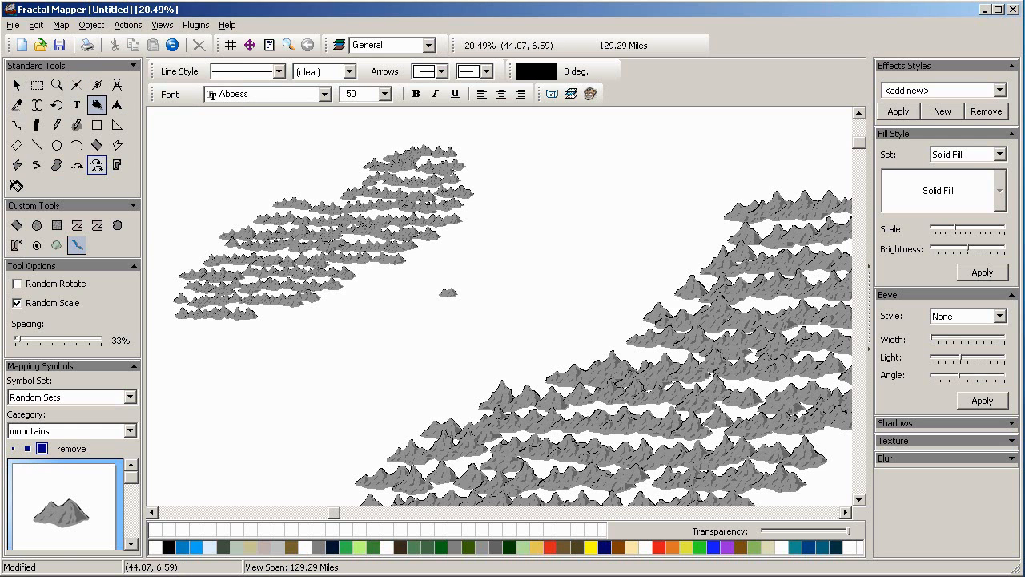
Delete all mountains of the large range, keeping the smaller range northwest of it
click(53, 89)
scroll(442, 276, down, 3)
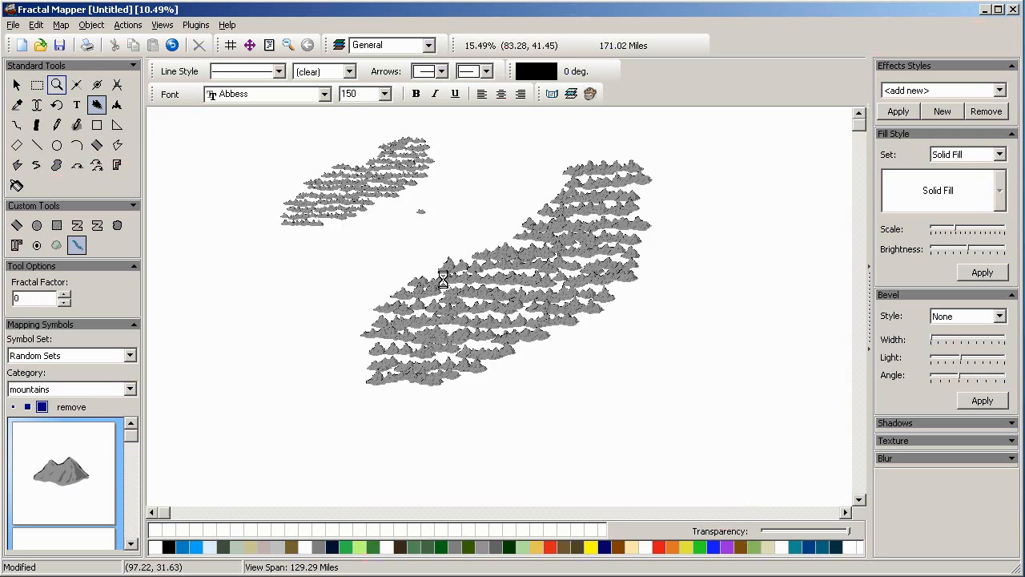
scroll(236, 211, up, 1)
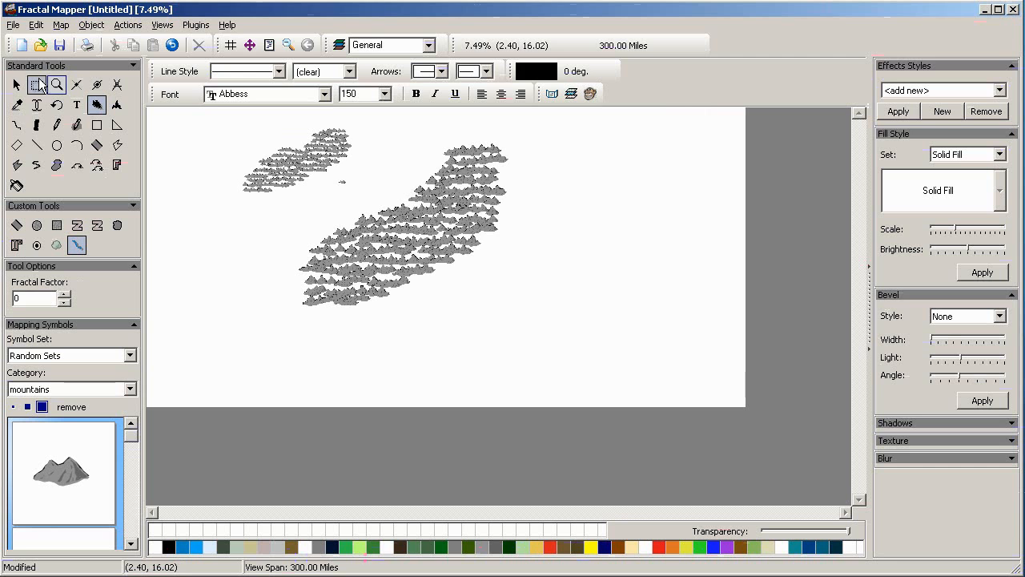
click(36, 85)
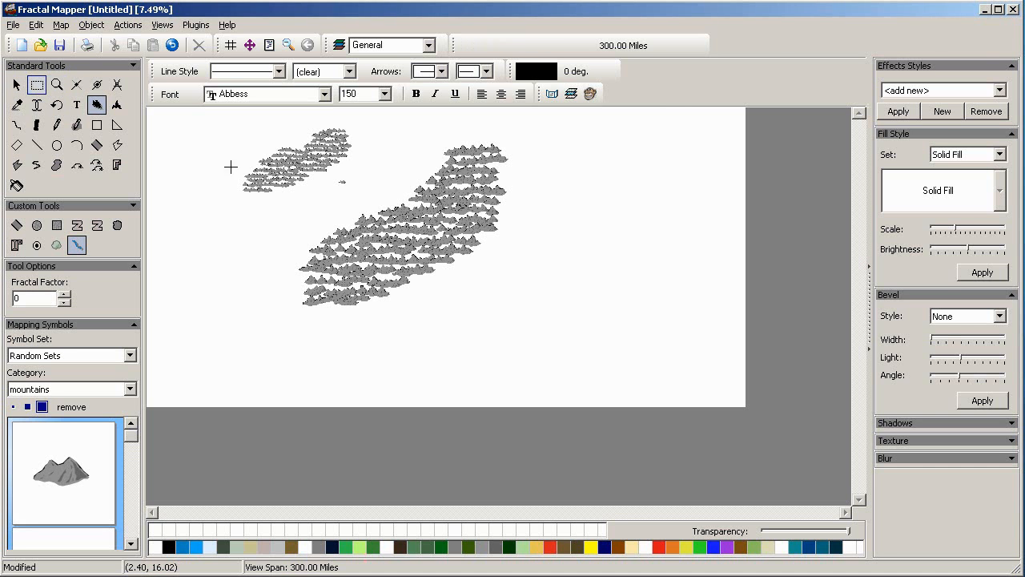
drag(553, 281, 554, 281)
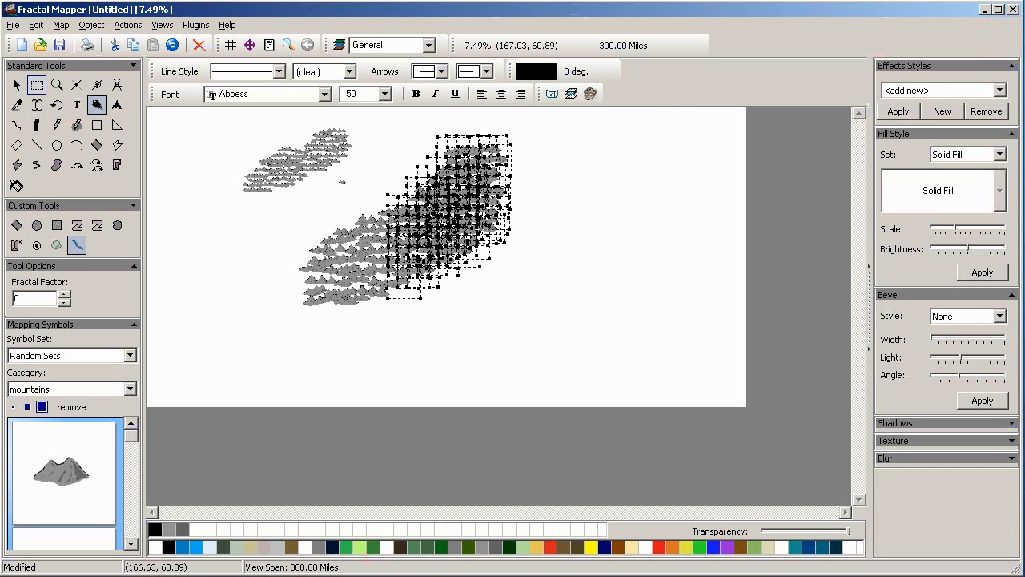
key(Delete)
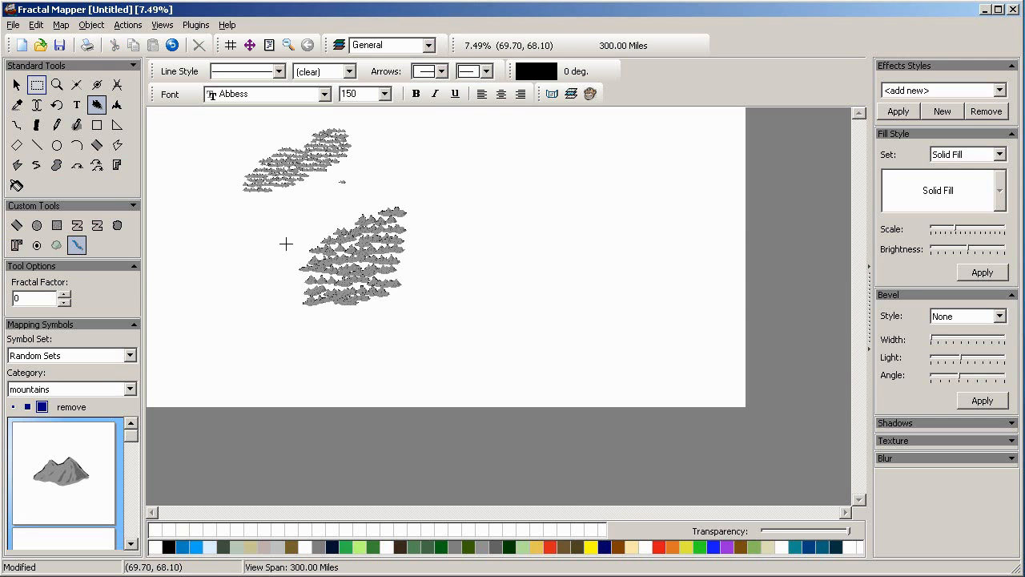
drag(305, 209, 430, 331)
key(Delete)
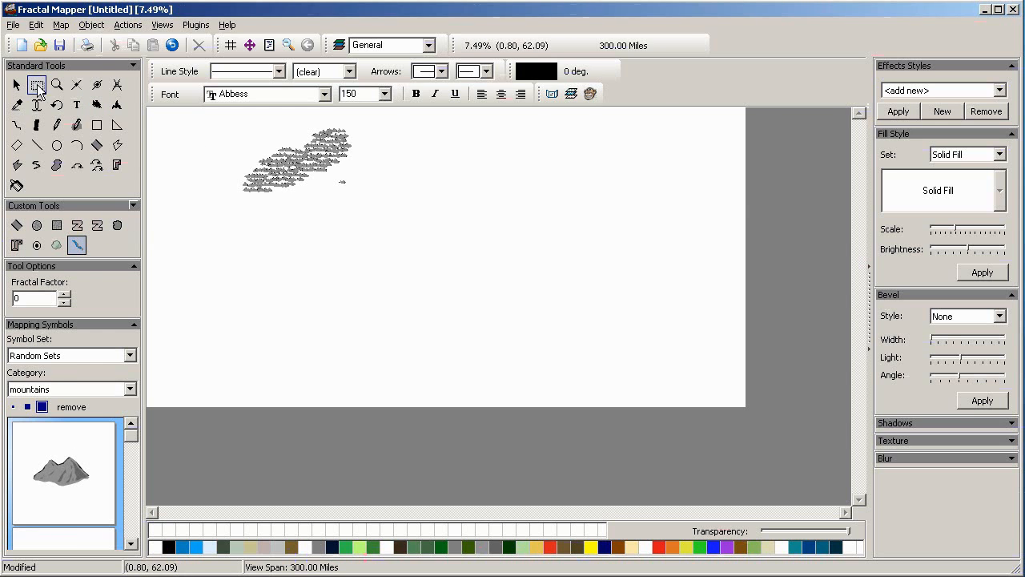
Place a single random mountain southeast of the small range at 7.49% zoom and delete it
click(96, 164)
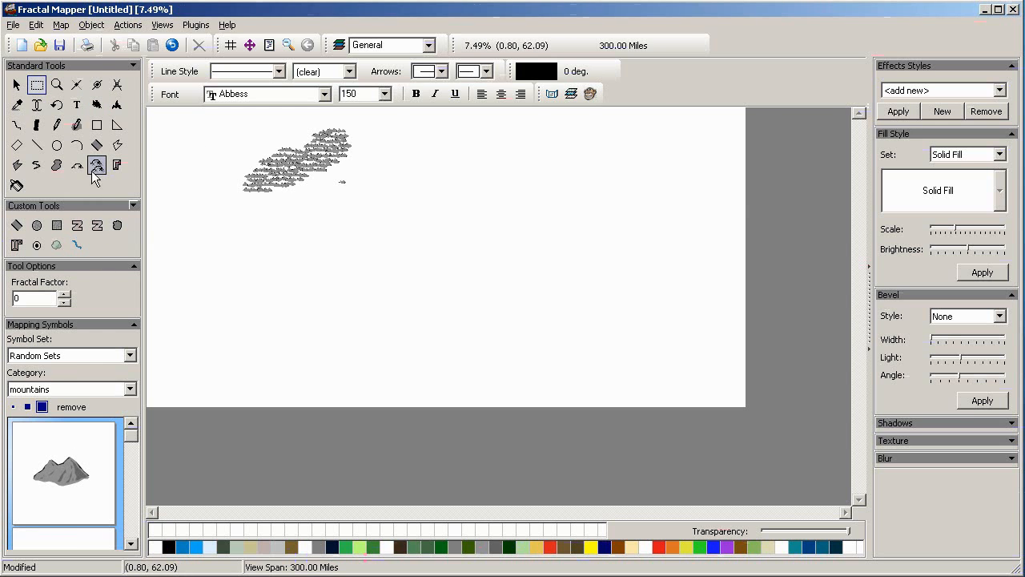
click(362, 232)
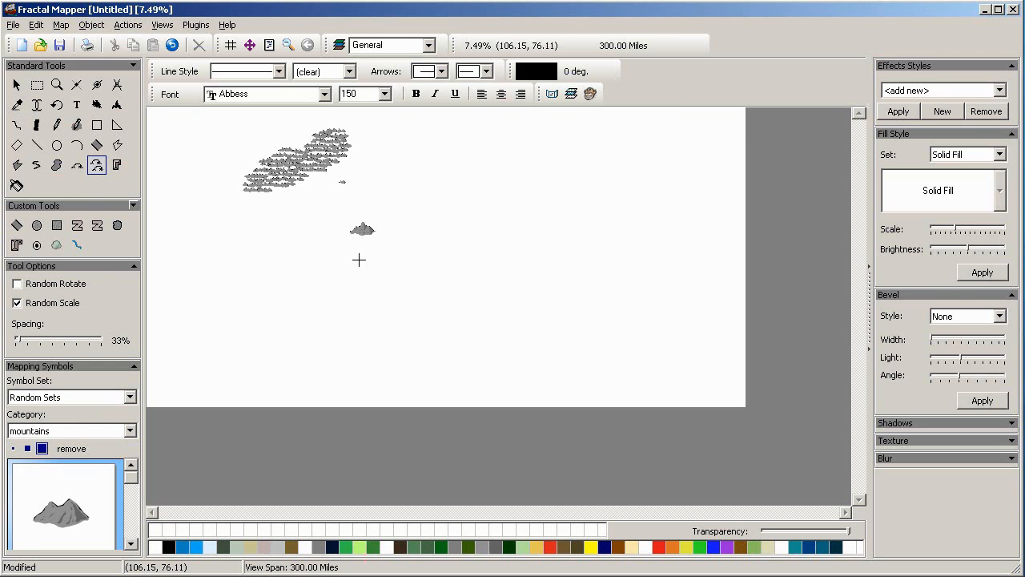
click(37, 85)
drag(325, 198, 429, 284)
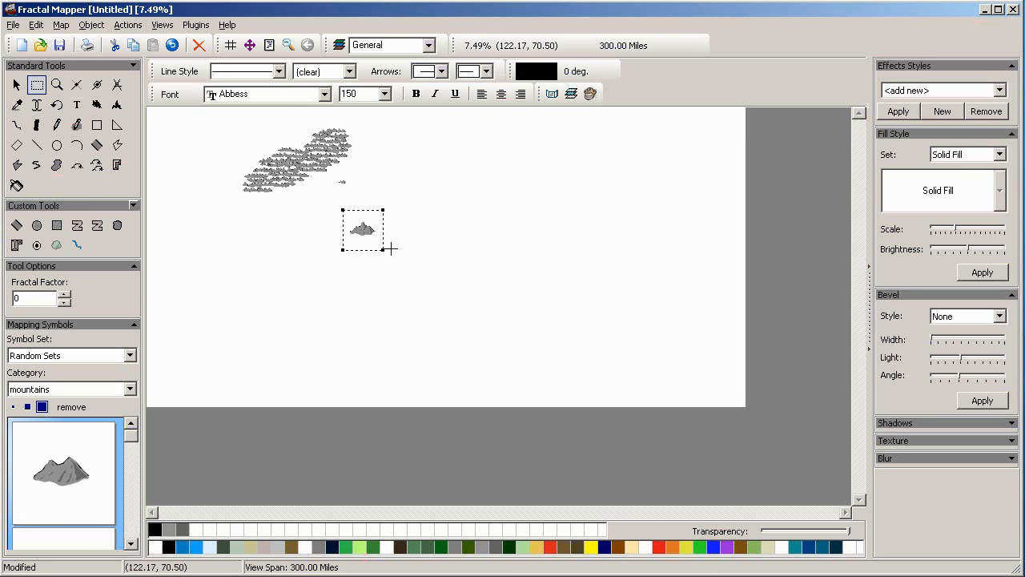
key(Delete)
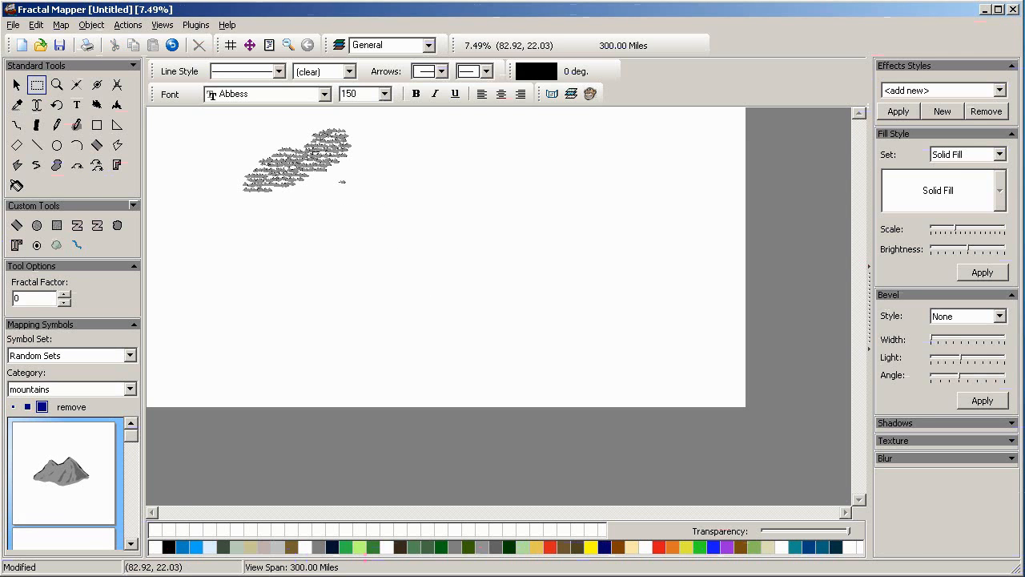
Delete the stray mountain beside the small range along with one at the range's southeastern edge, and recall the saved view 20.49
drag(332, 174, 362, 209)
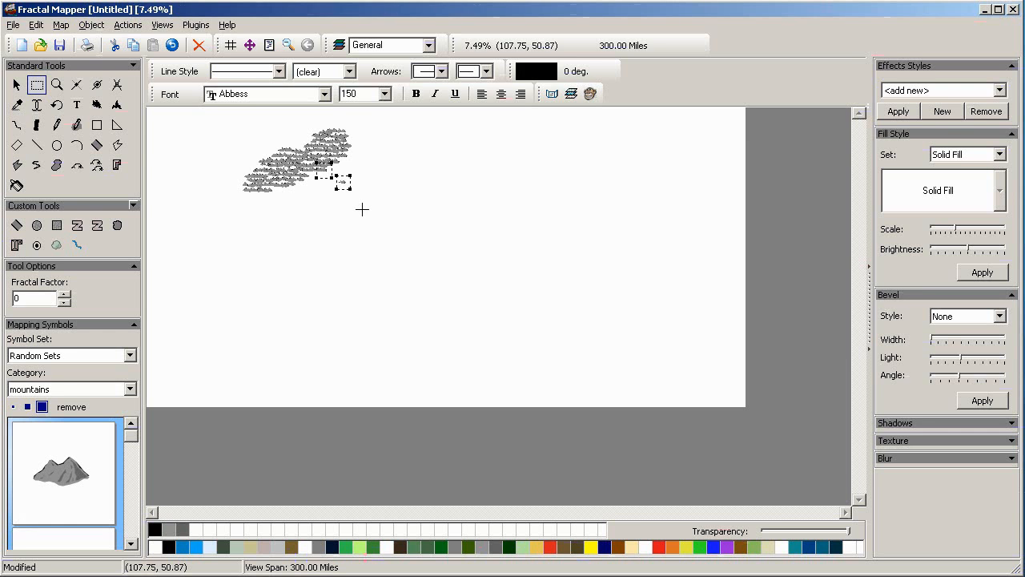
key(Delete)
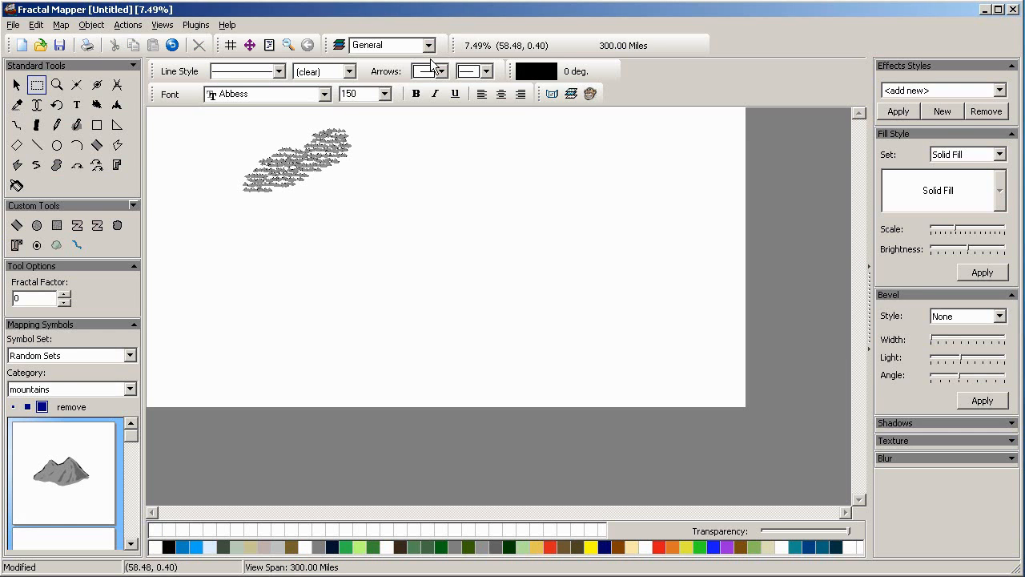
click(163, 25)
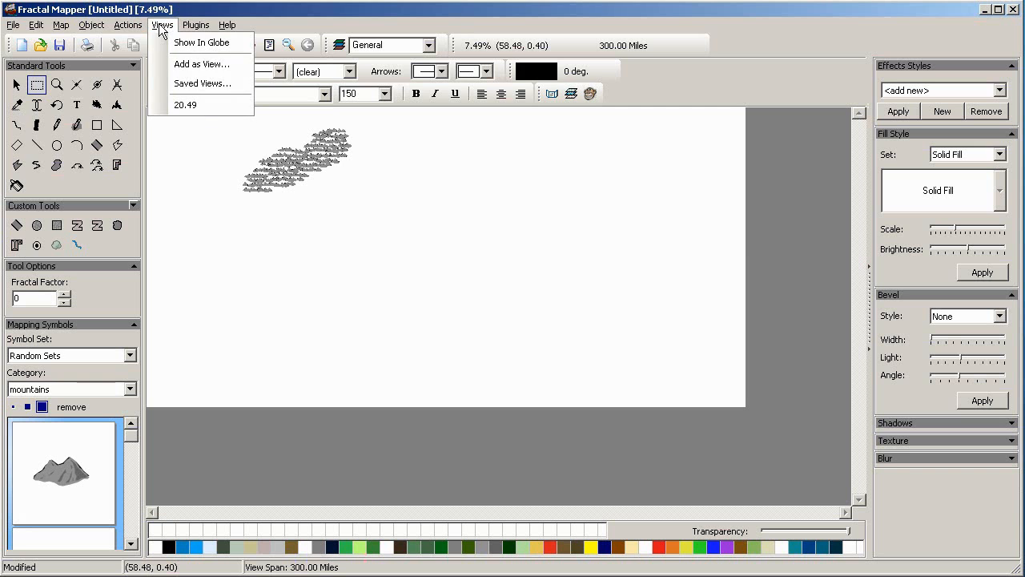
click(181, 105)
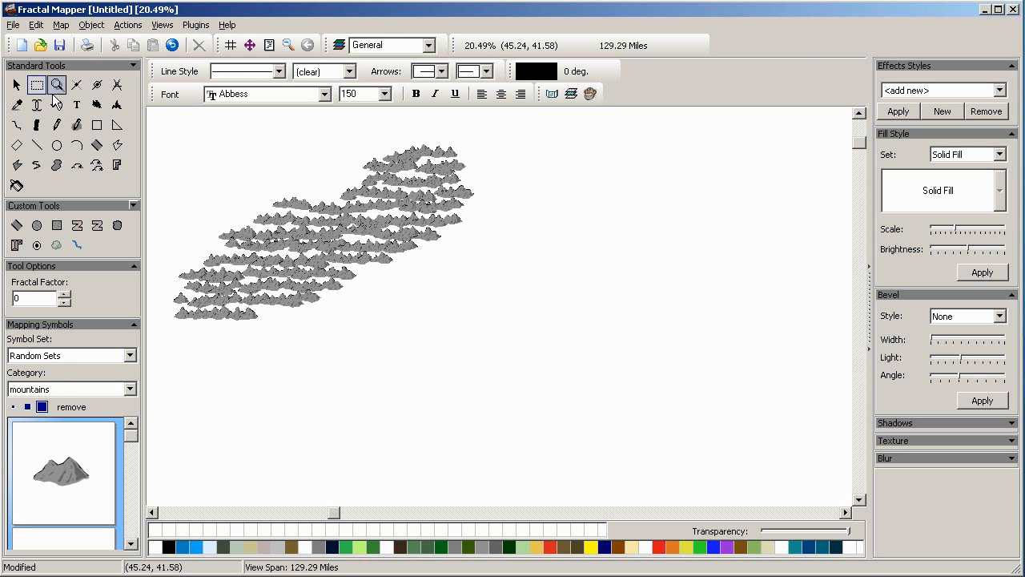
Fill a long freehand diagonal area southeast of the existing range with random mountains at 33% spacing
click(96, 165)
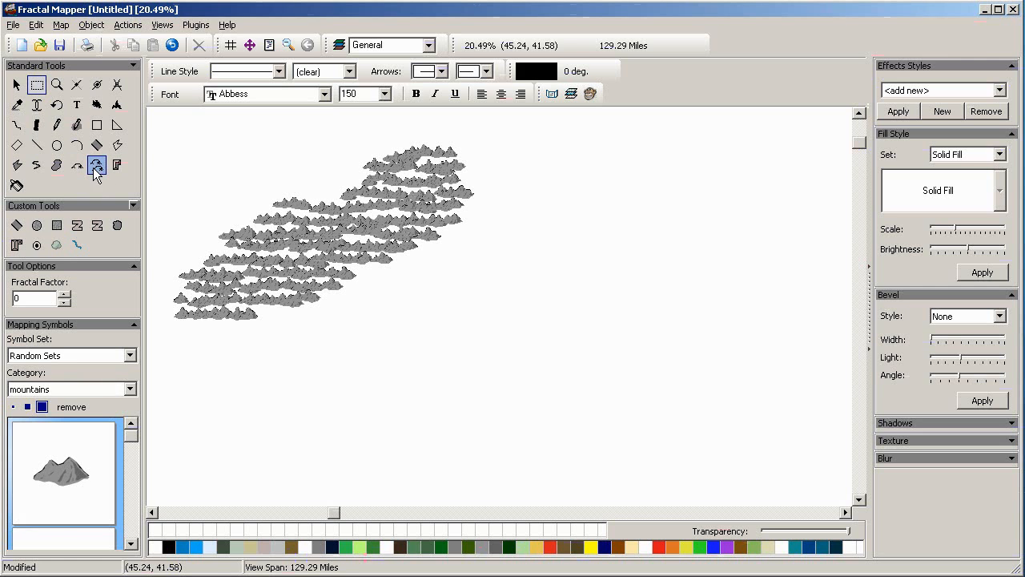
mouse_move(762, 177)
mouse_down()
mouse_move(458, 409)
mouse_move(528, 424)
mouse_move(735, 266)
mouse_move(770, 201)
mouse_up()
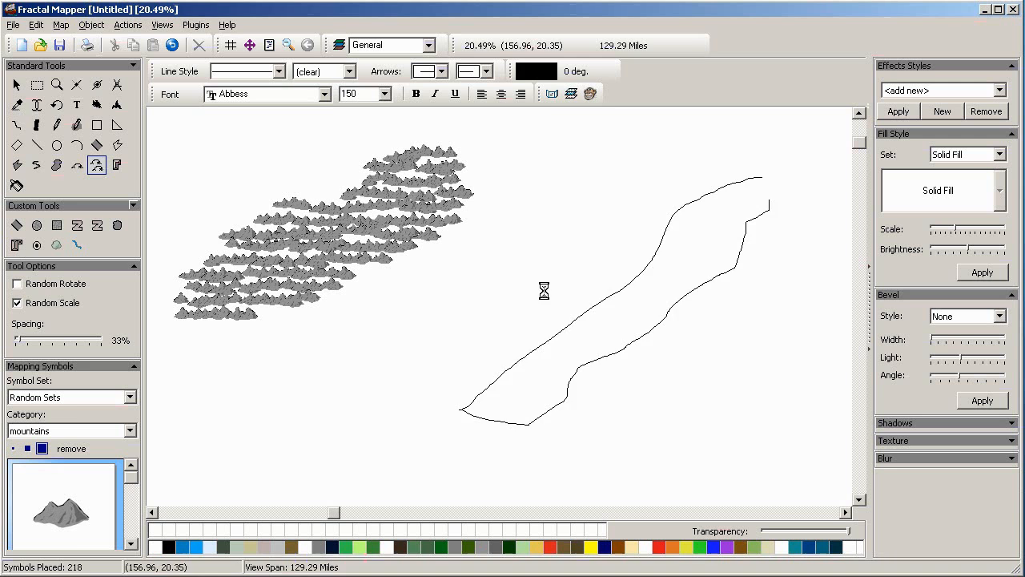
click(846, 511)
click(846, 512)
click(846, 512)
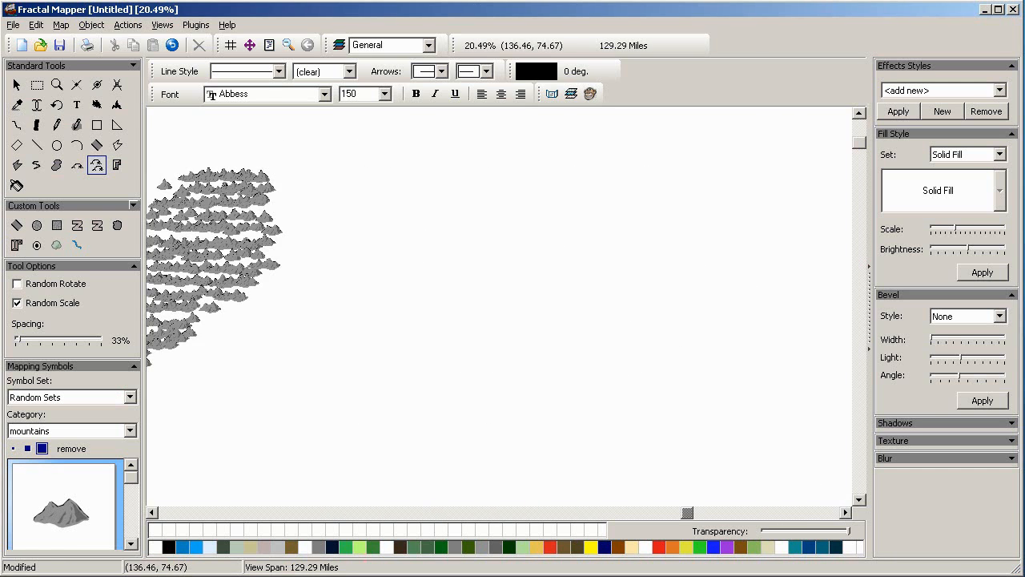
click(152, 514)
click(153, 513)
click(153, 513)
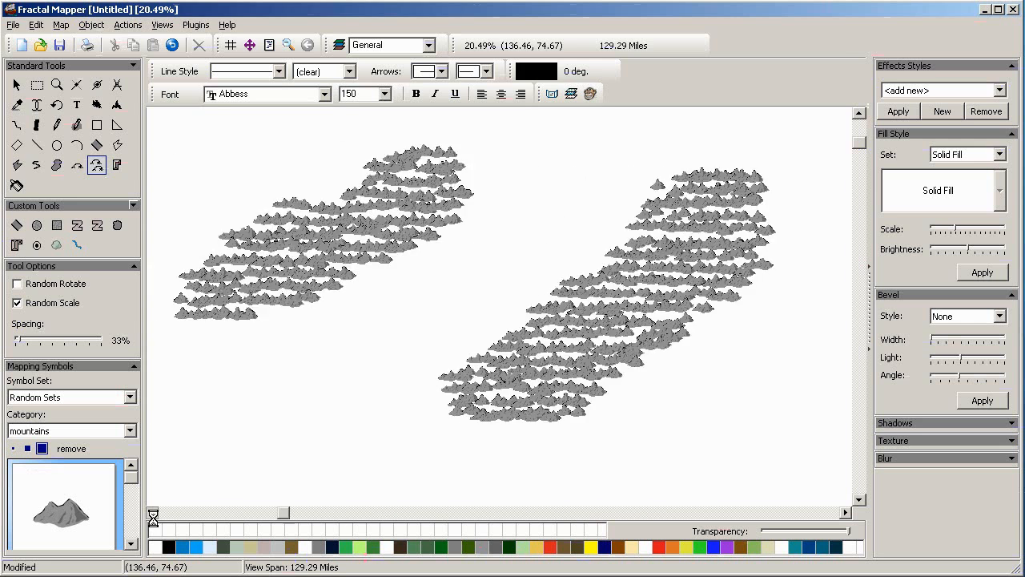
Fill two small freehand areas with random mountains, one west and one south of the first range
click(153, 514)
mouse_move(318, 312)
mouse_down()
mouse_move(208, 392)
mouse_move(165, 375)
mouse_move(314, 285)
mouse_up()
mouse_move(467, 386)
mouse_down()
mouse_move(389, 435)
mouse_move(409, 456)
mouse_move(453, 439)
mouse_move(486, 406)
mouse_up()
Reduce the symbol spacing to 25% and densely fill a small freehand area in the map's northwest with random mountains
click(16, 245)
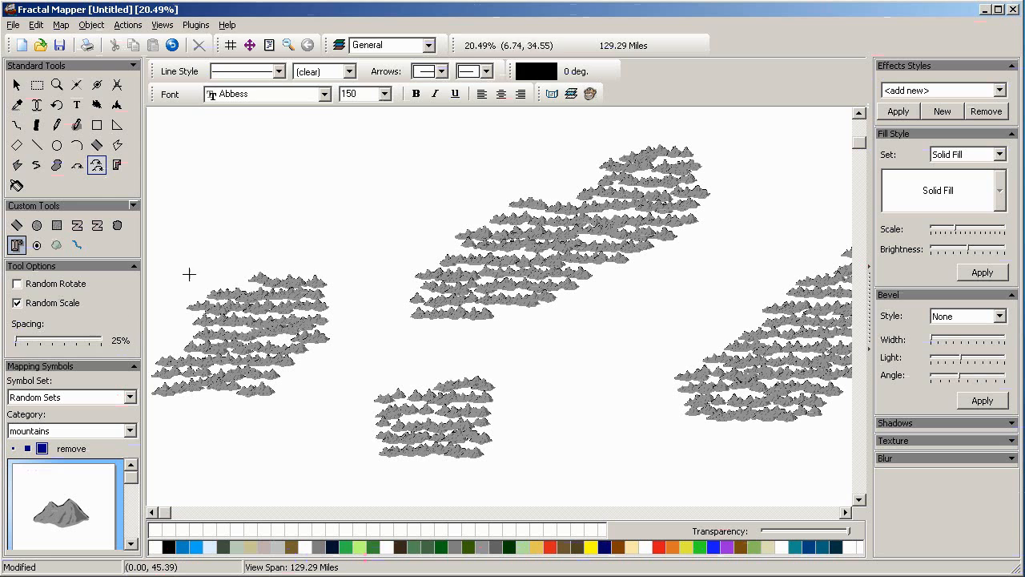
drag(420, 151, 348, 171)
drag(424, 171, 428, 168)
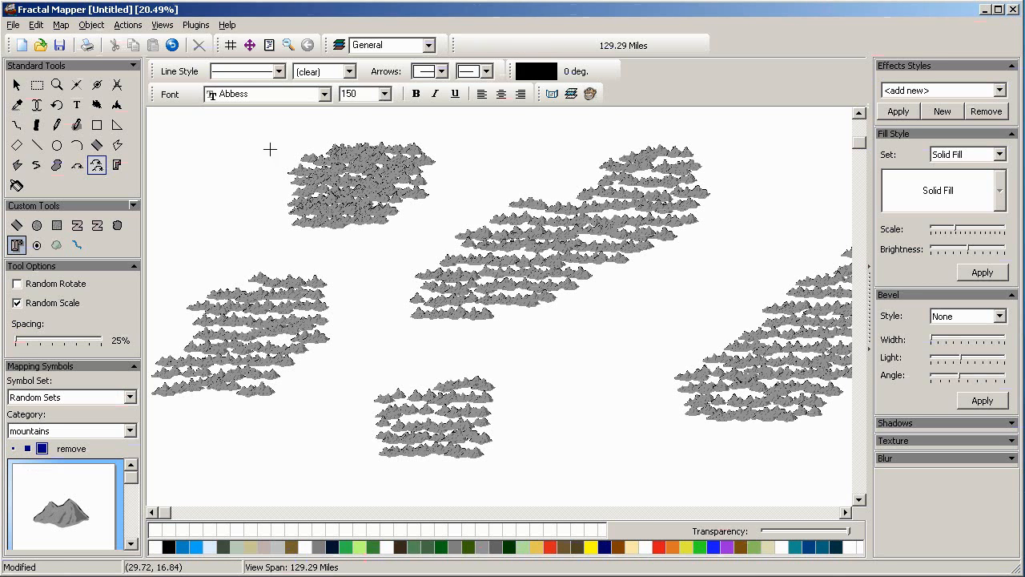
Fill a freehand area running northwest to southeast across the dense mountain patch at 25% spacing and undo the fill
mouse_move(254, 121)
mouse_down()
mouse_move(435, 255)
mouse_move(433, 277)
mouse_move(241, 118)
mouse_up()
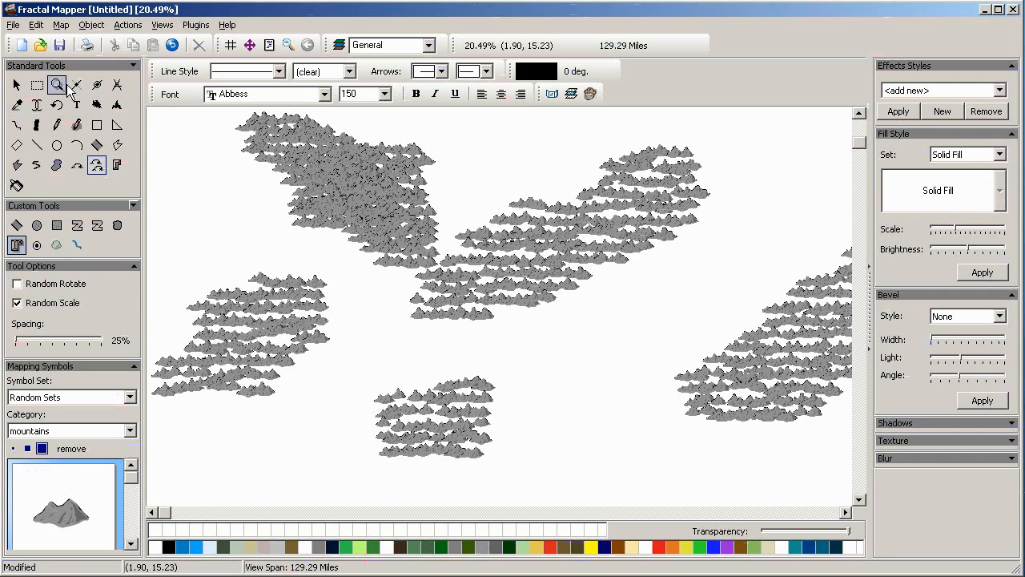
click(169, 47)
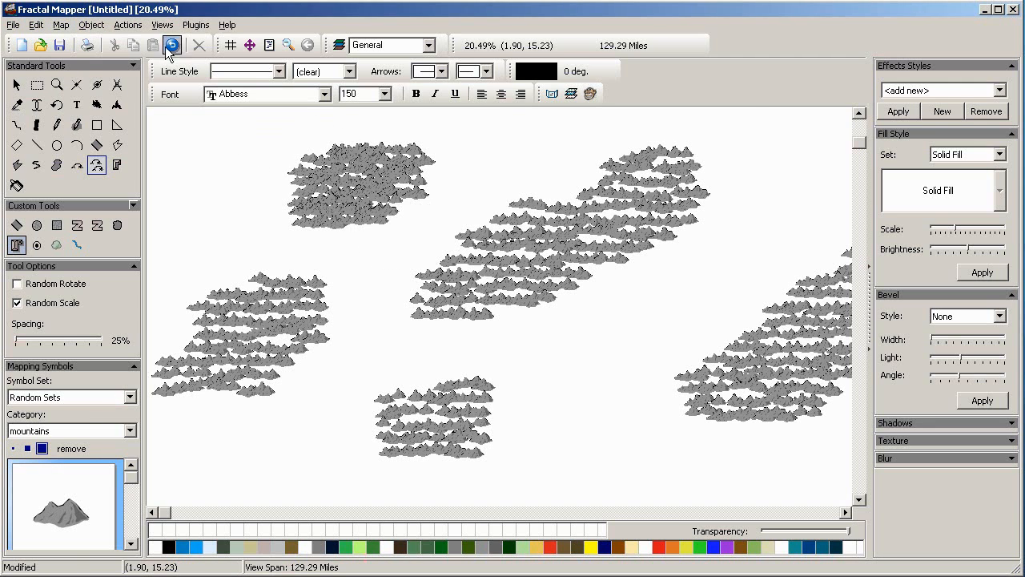
Zoom in on the dense northwest mountain patch to examine its overlapping symbols up close, and return to the wider view
click(56, 84)
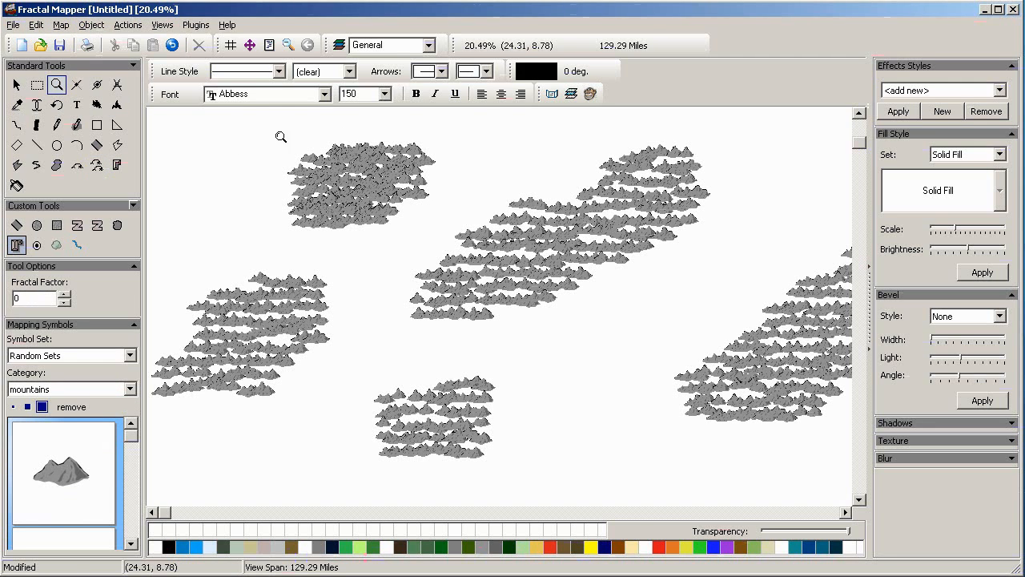
drag(242, 117, 462, 249)
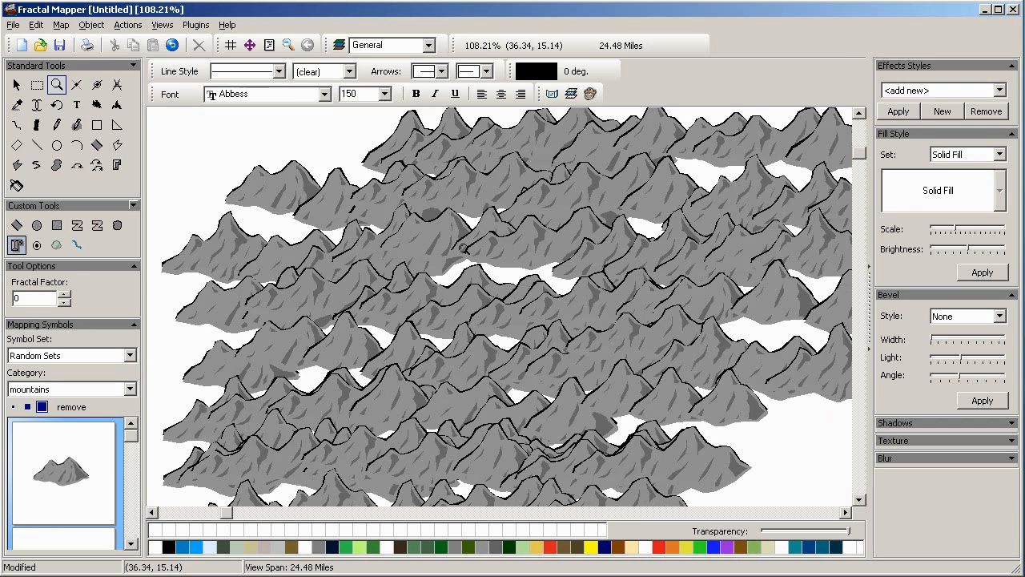
right_click(584, 308)
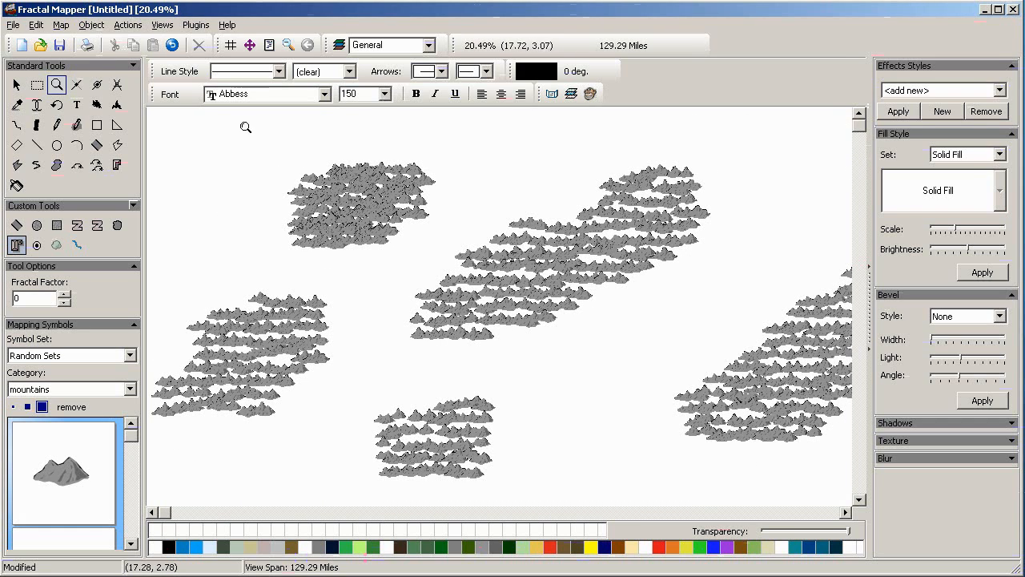
click(346, 202)
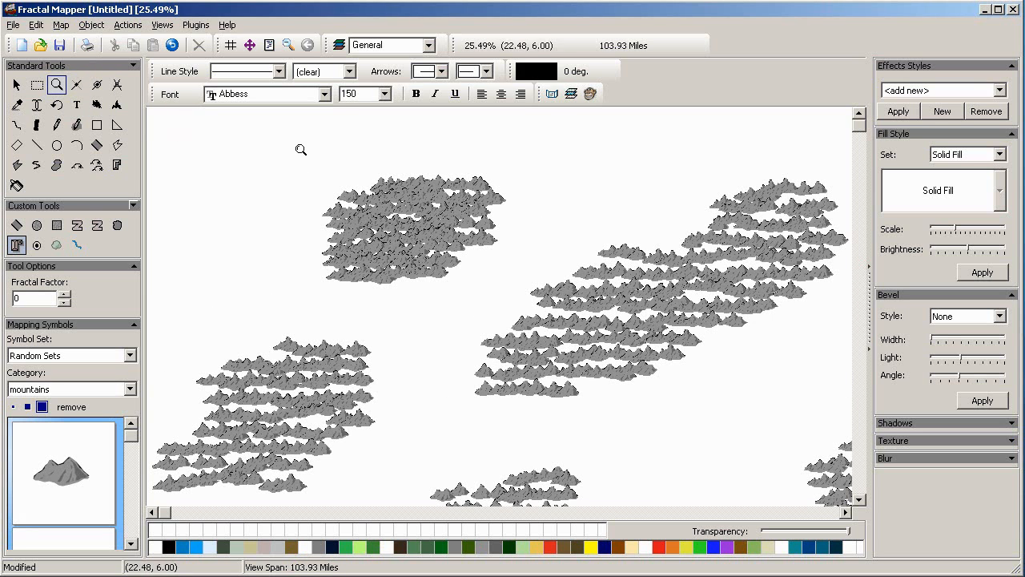
drag(285, 139, 536, 310)
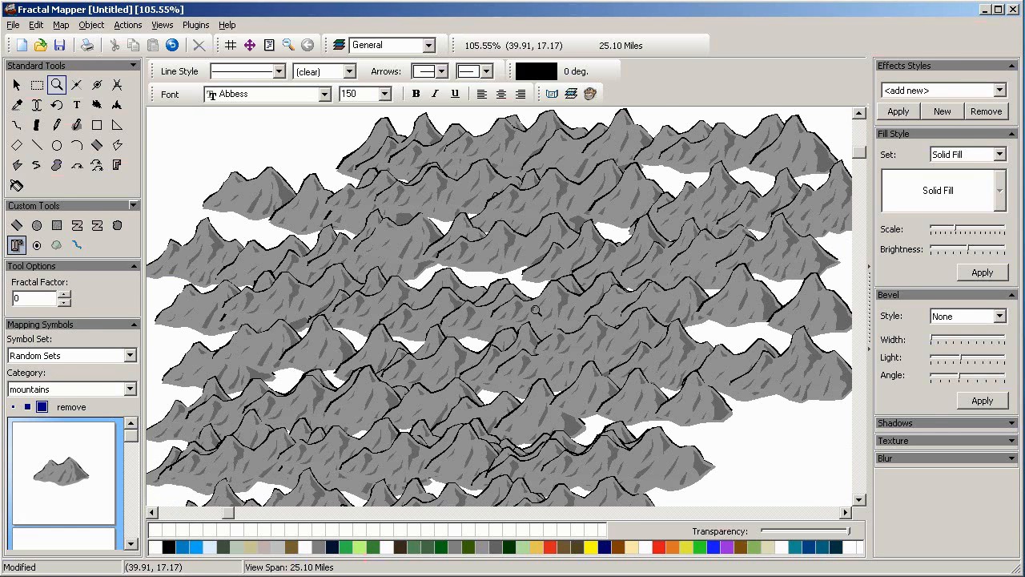
right_click(488, 255)
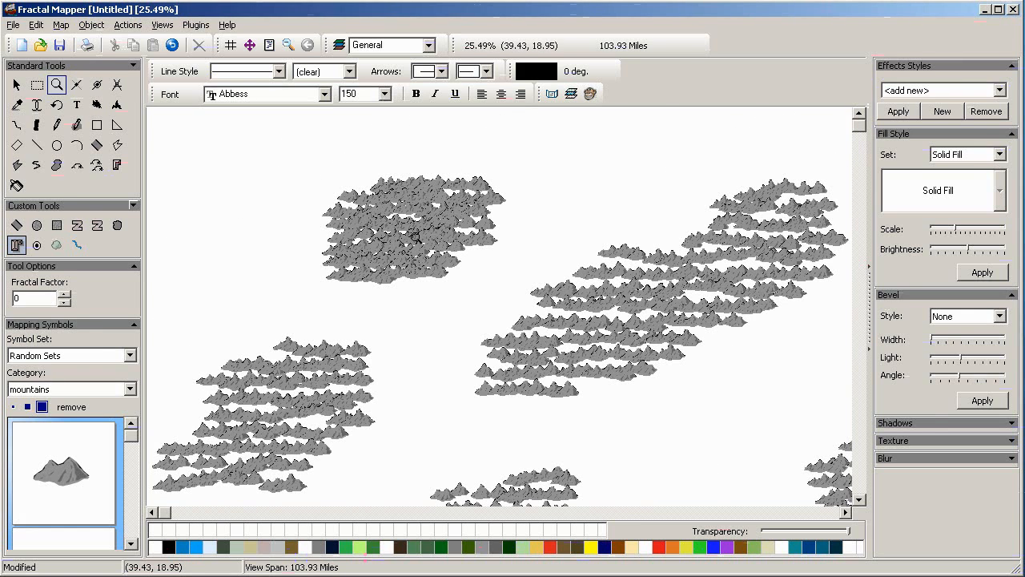
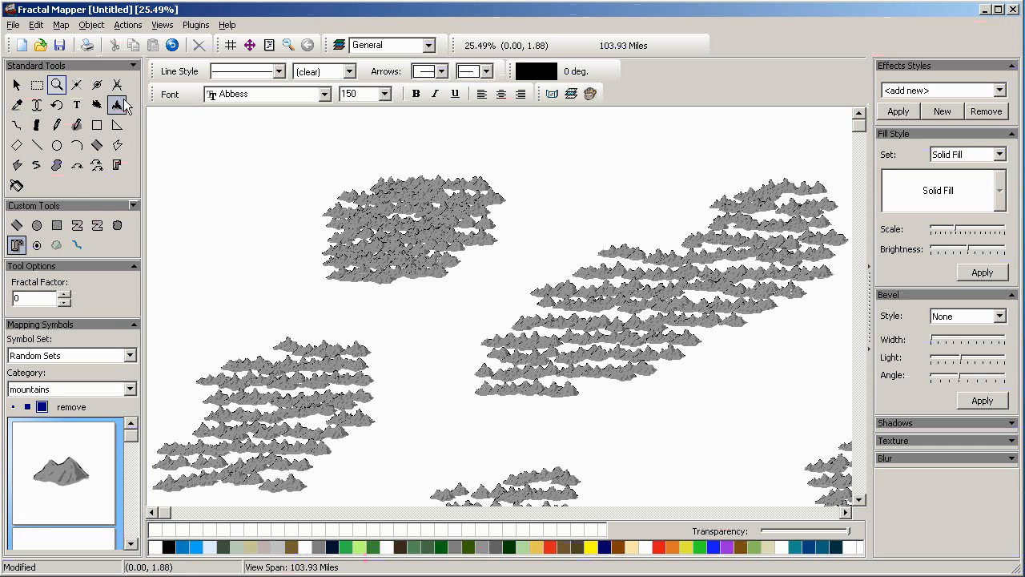
Combine all mountains of the dense northwest patch into a single symbol and undo the change
click(37, 84)
drag(310, 147, 525, 296)
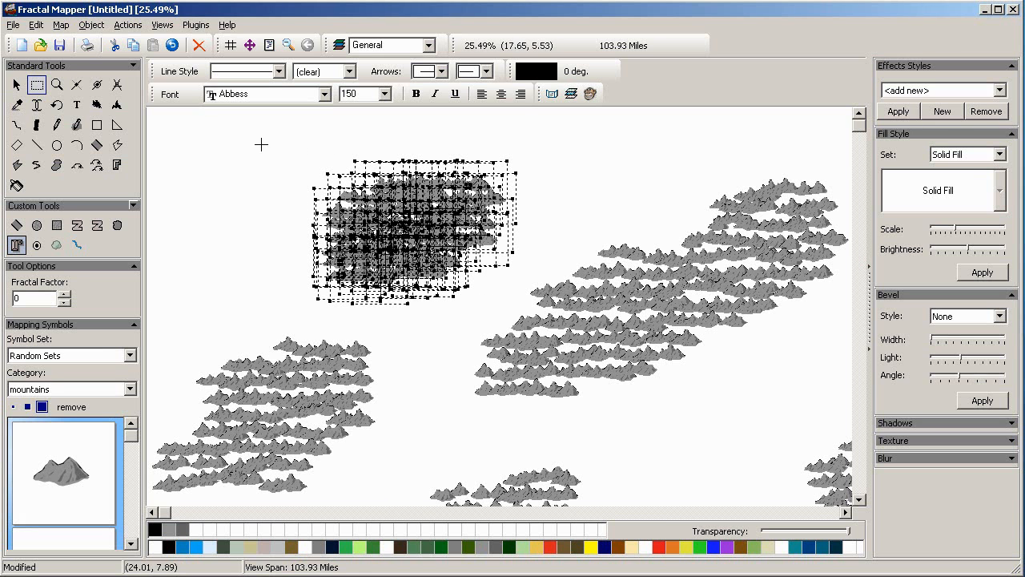
click(134, 26)
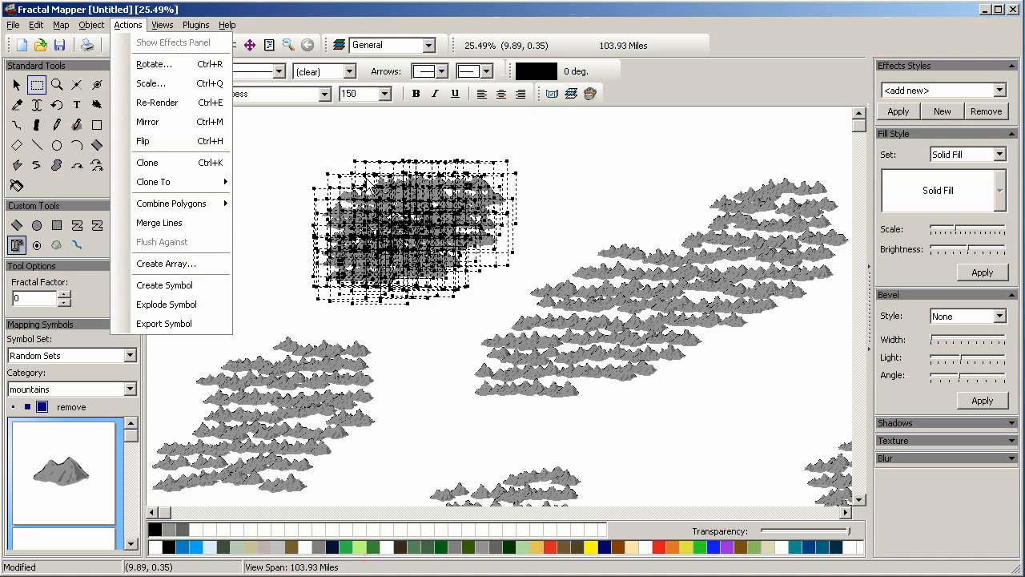
click(174, 284)
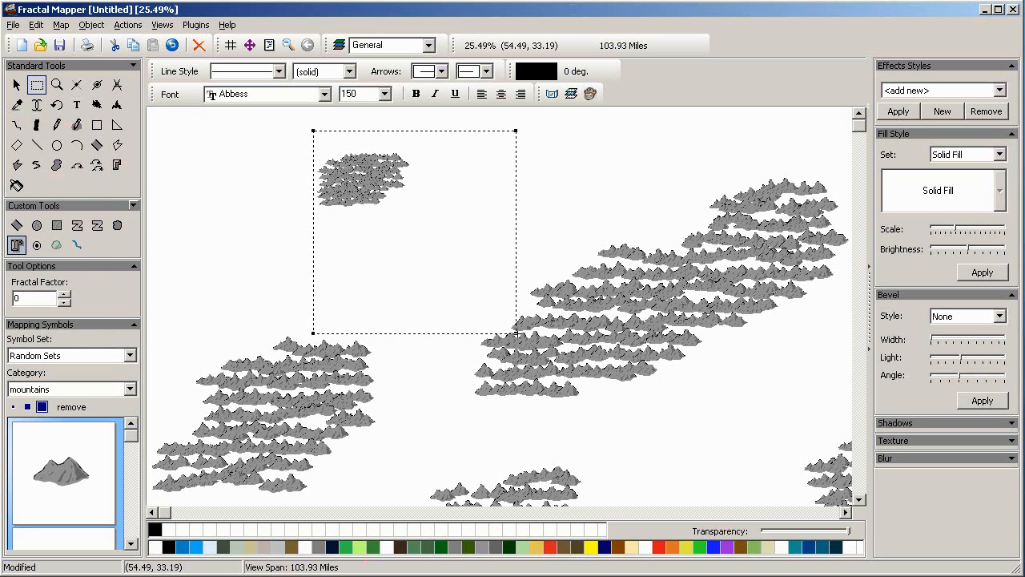
drag(515, 331, 492, 303)
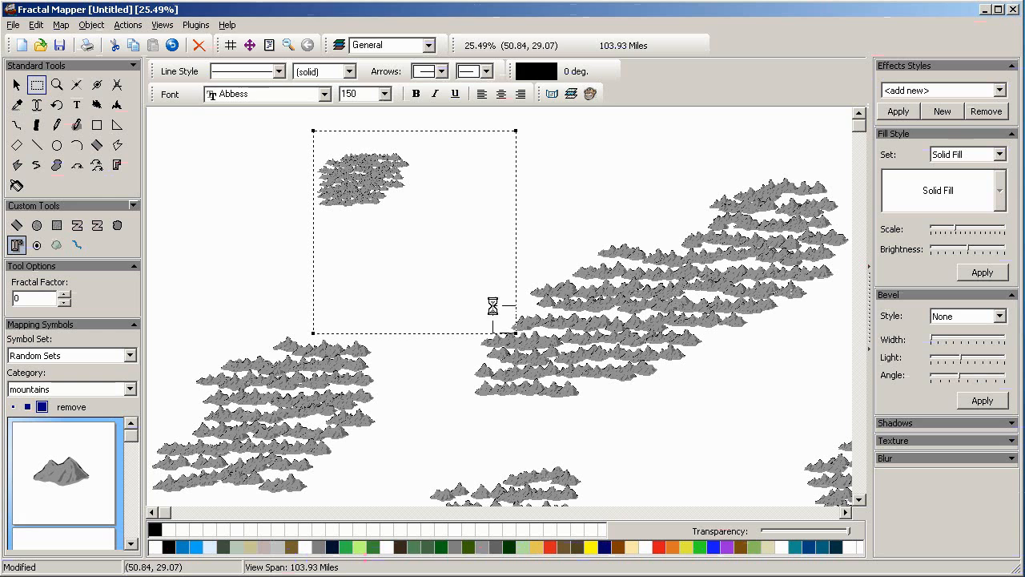
click(36, 25)
click(60, 44)
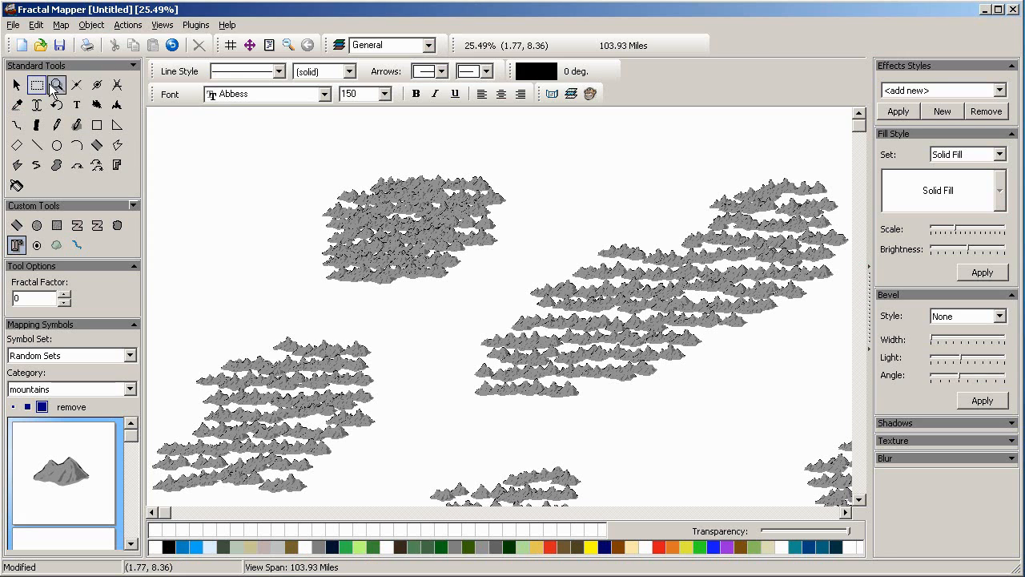
Select all mountains in the dense northwest patch and combine them into a single symbol
drag(302, 138, 512, 293)
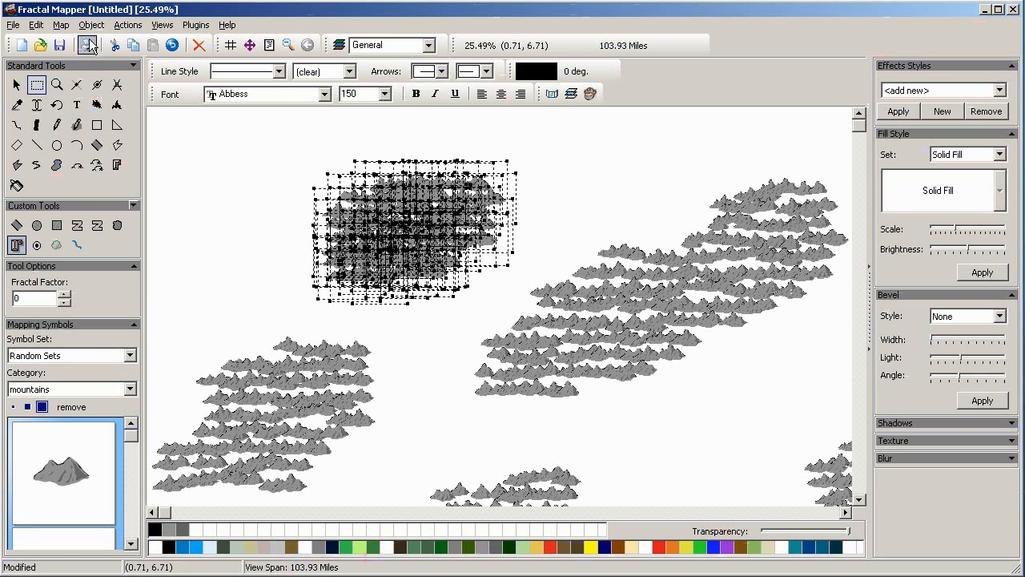
click(126, 25)
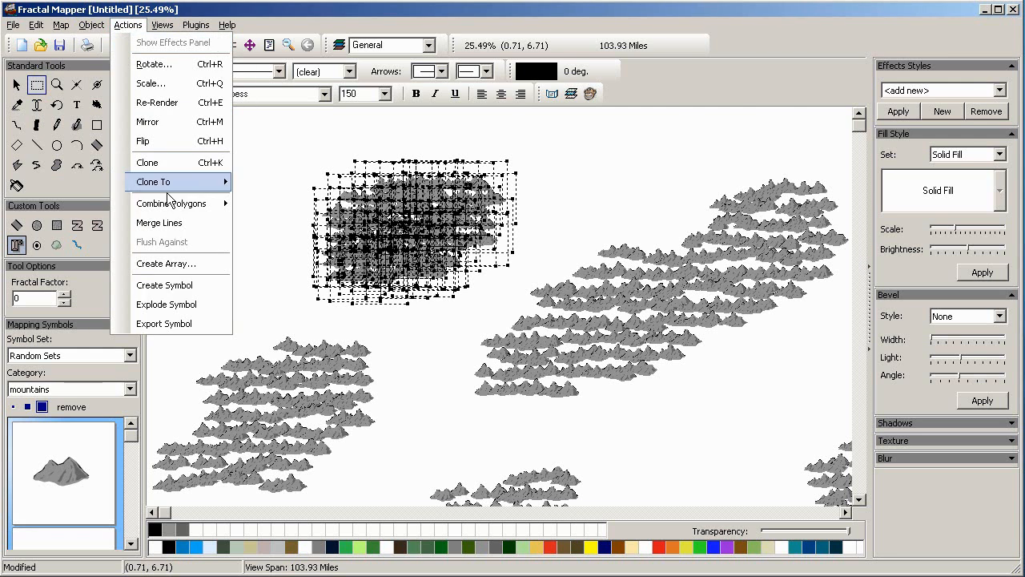
click(166, 286)
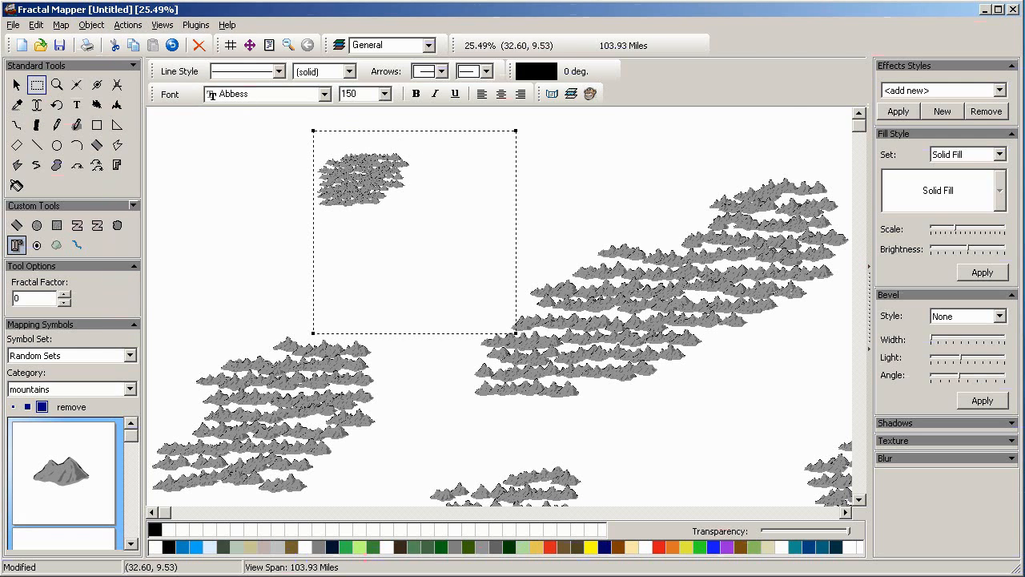
Resize the combined mountain symbol freehand, shrinking and enlarging it, and shift it slightly southwest
click(16, 84)
drag(515, 333, 429, 240)
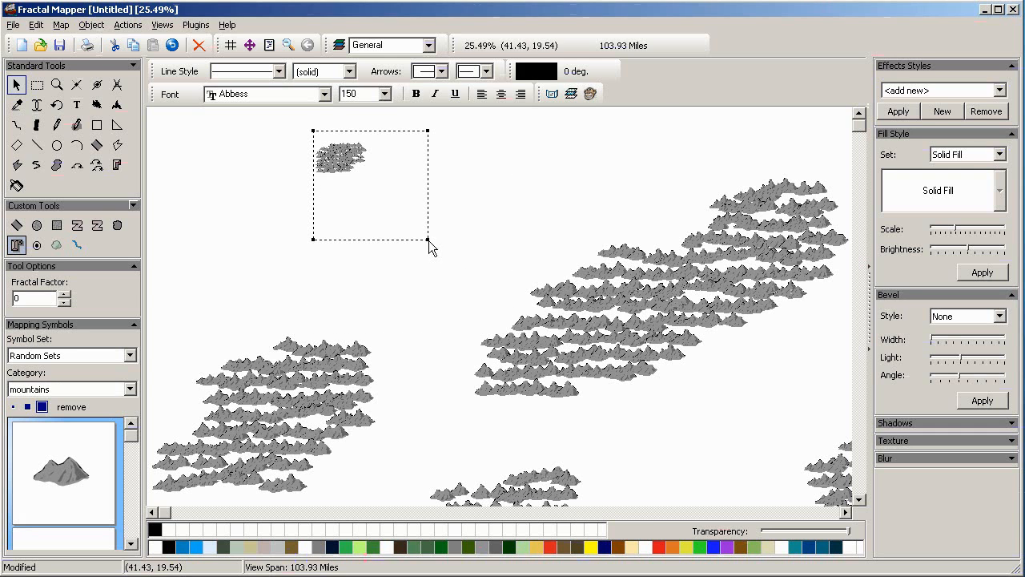
drag(365, 163, 370, 196)
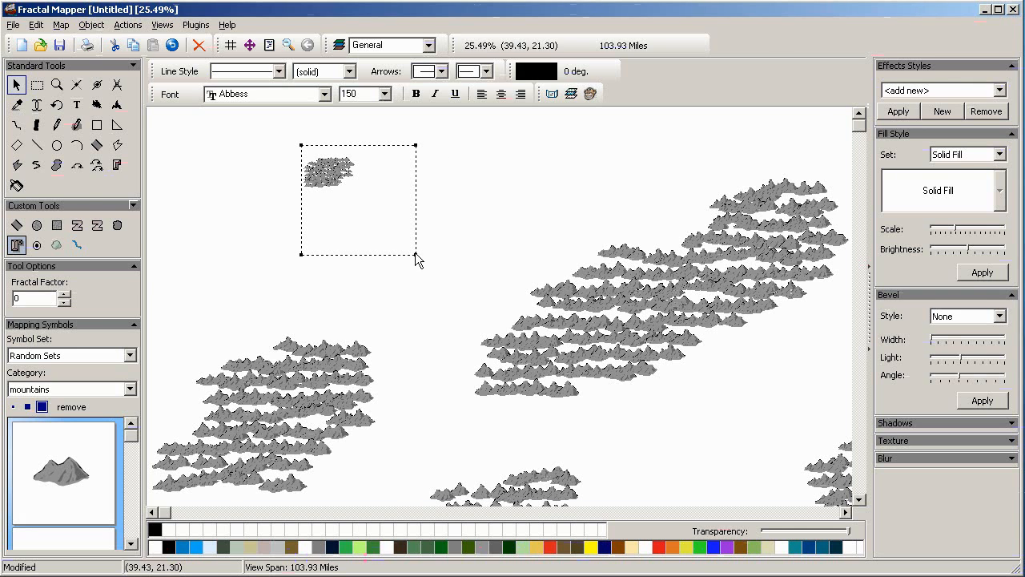
drag(415, 255, 460, 295)
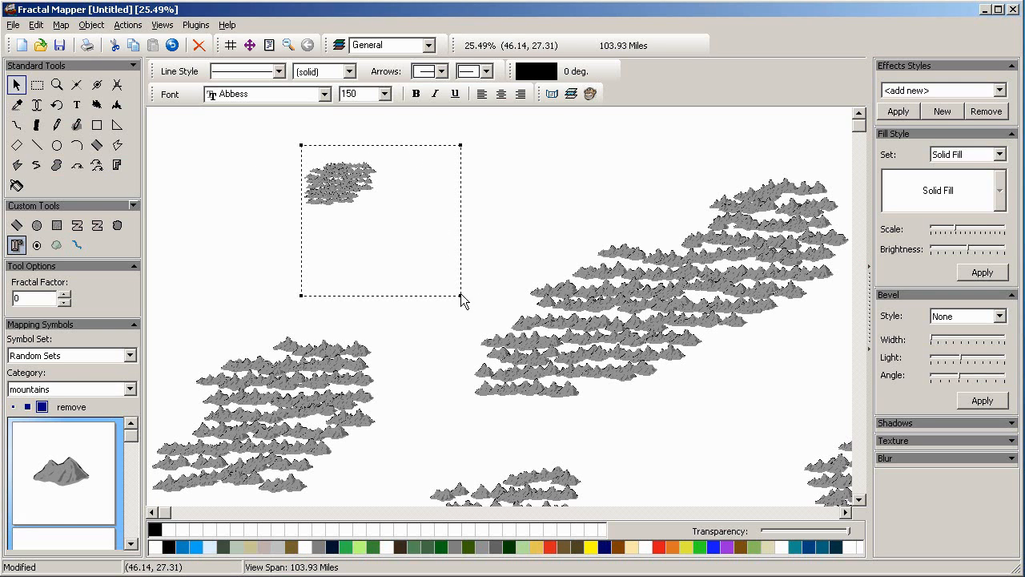
drag(460, 295, 482, 325)
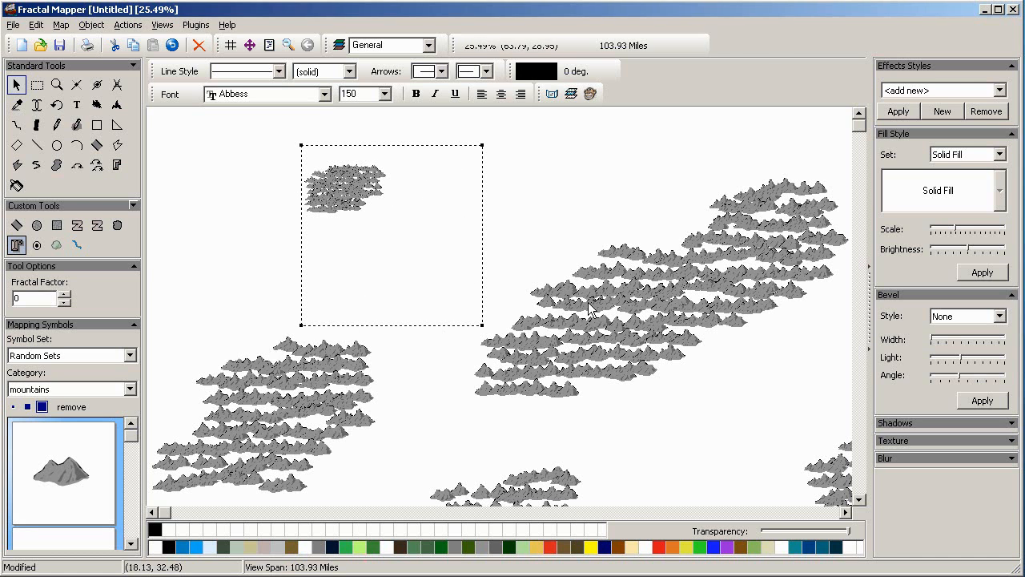
Reposition individual mountain symbols along the western edge of the central range
click(538, 298)
mouse_move(539, 297)
mouse_down()
mouse_move(481, 215)
mouse_move(494, 258)
mouse_move(542, 310)
mouse_up()
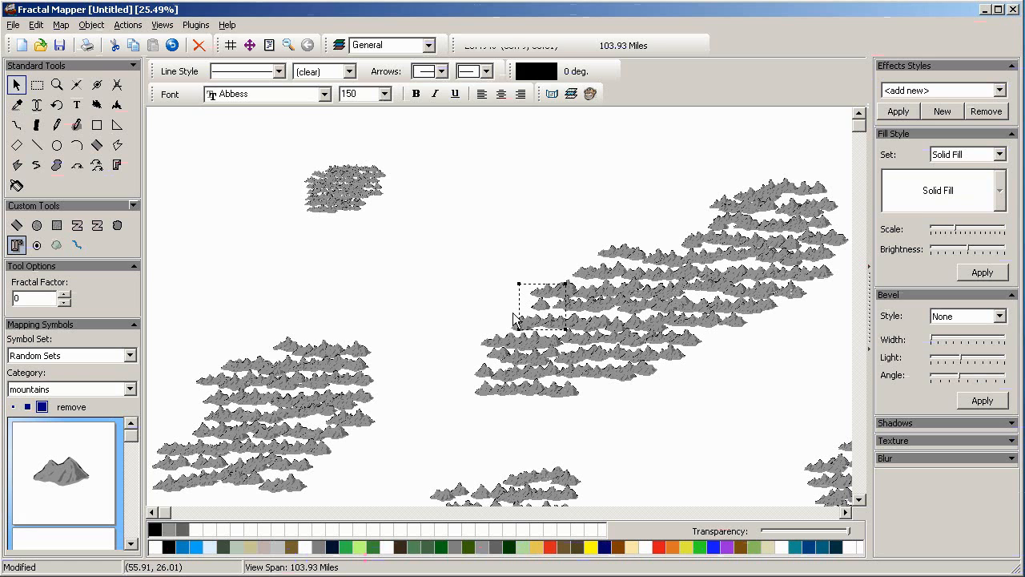
mouse_move(529, 308)
mouse_down()
mouse_move(540, 307)
mouse_move(521, 307)
mouse_up()
drag(539, 265, 538, 301)
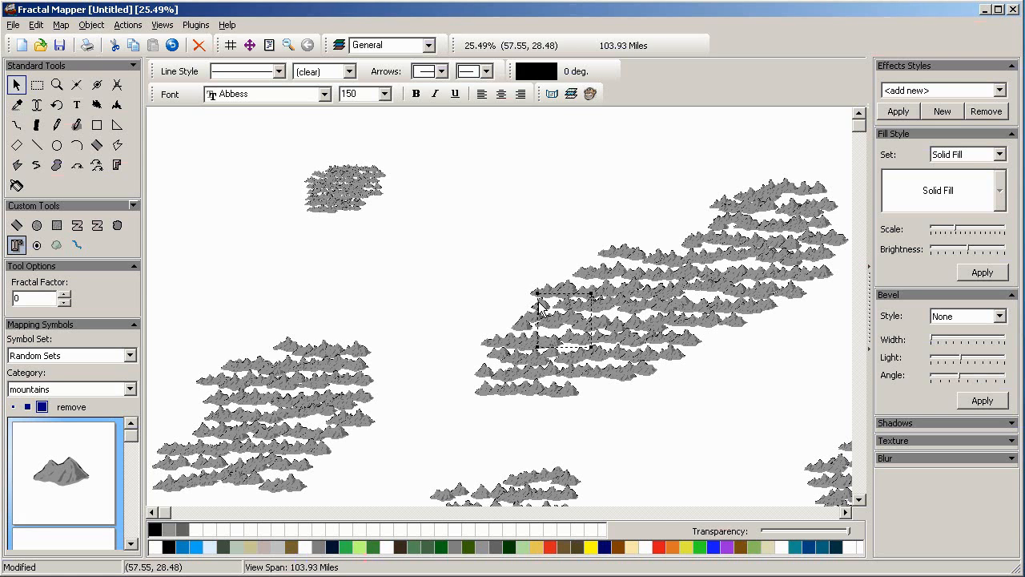
click(542, 266)
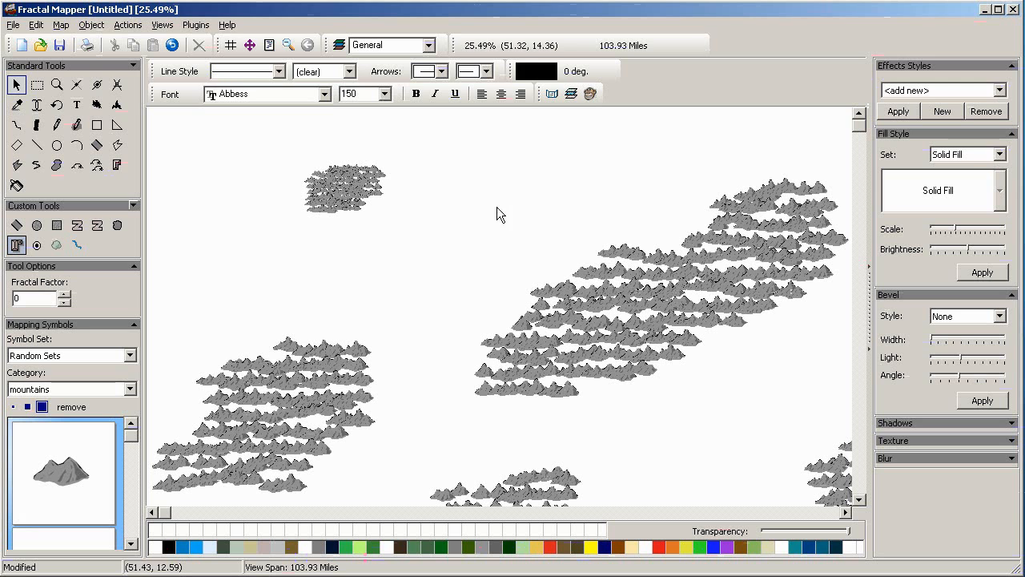
Select the combined mountain symbol in the northwest and move it slightly up and to the west
click(350, 183)
drag(391, 197, 329, 181)
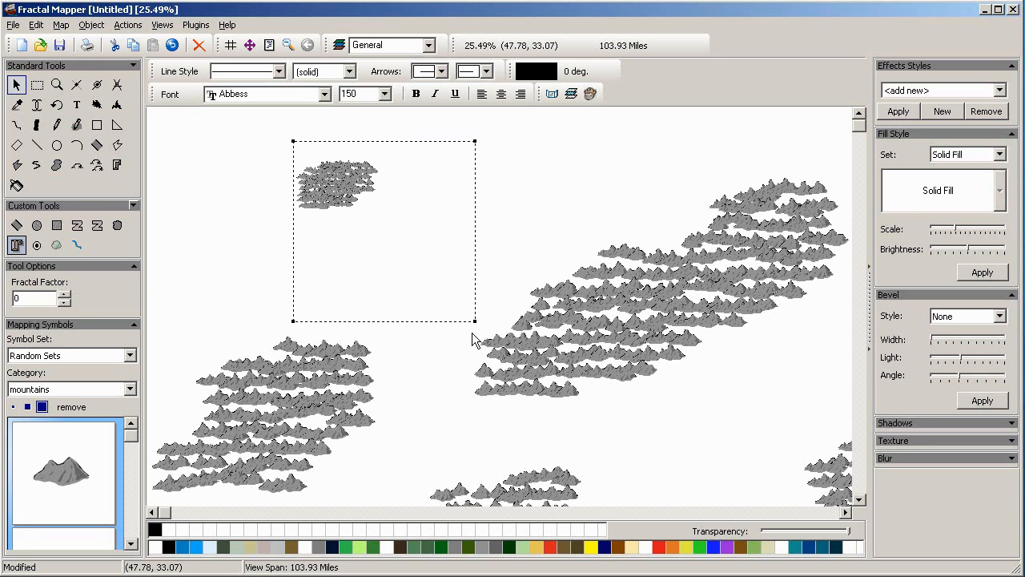
right_click(340, 177)
click(329, 187)
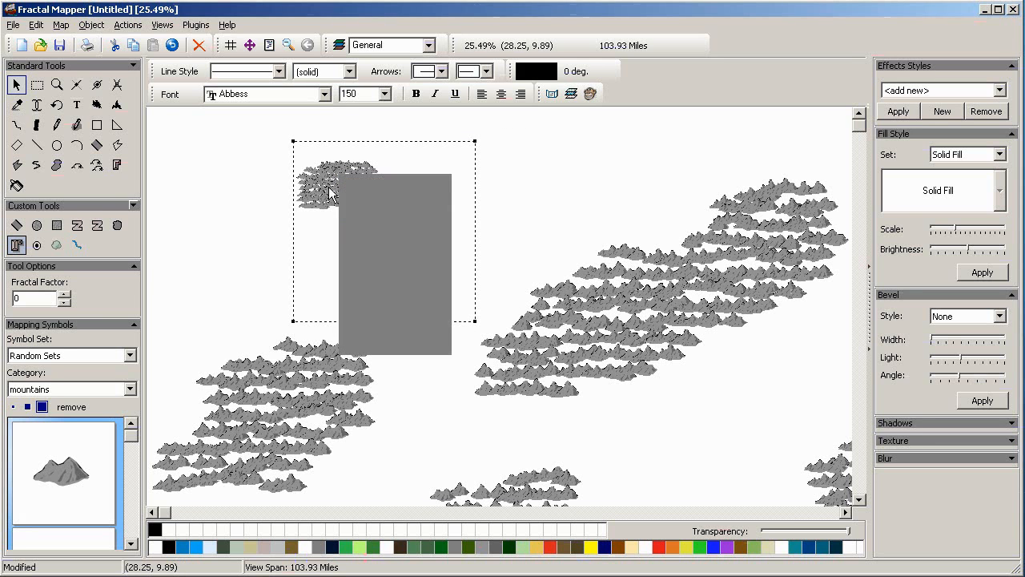
Scale the combined mountain symbol to 150% horizontally and 150% vertically
click(121, 25)
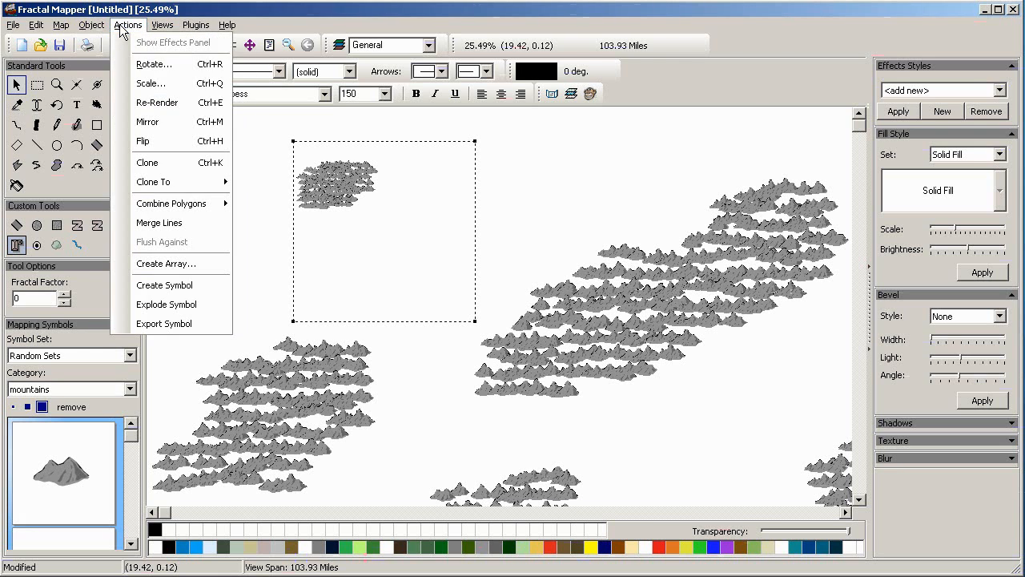
click(141, 80)
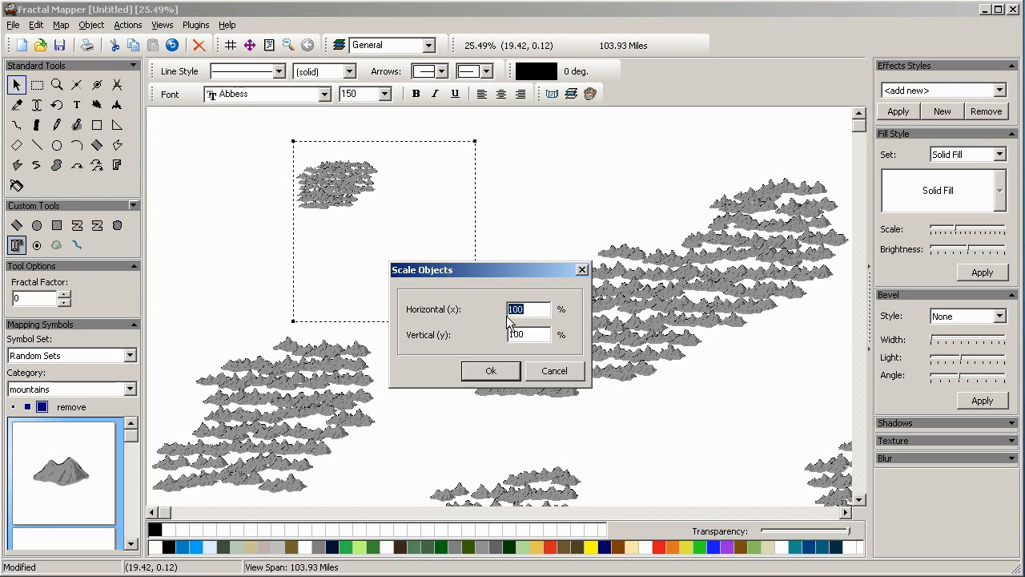
click(530, 309)
text(150)
drag(533, 333, 472, 340)
text(1)
click(490, 368)
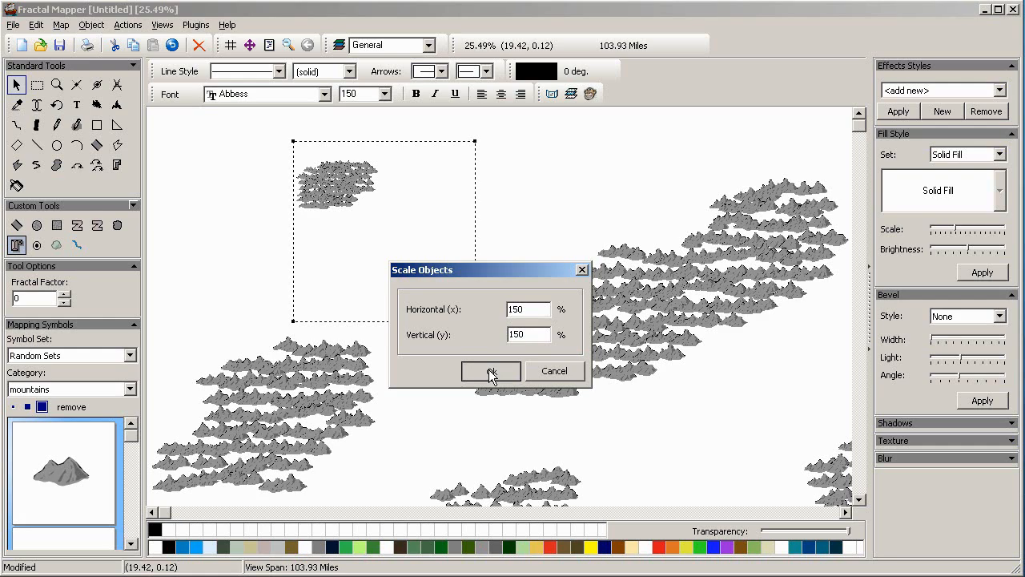
Move the enlarged mountain symbol around the northwest area and place it between the western and central ranges
drag(326, 197, 457, 264)
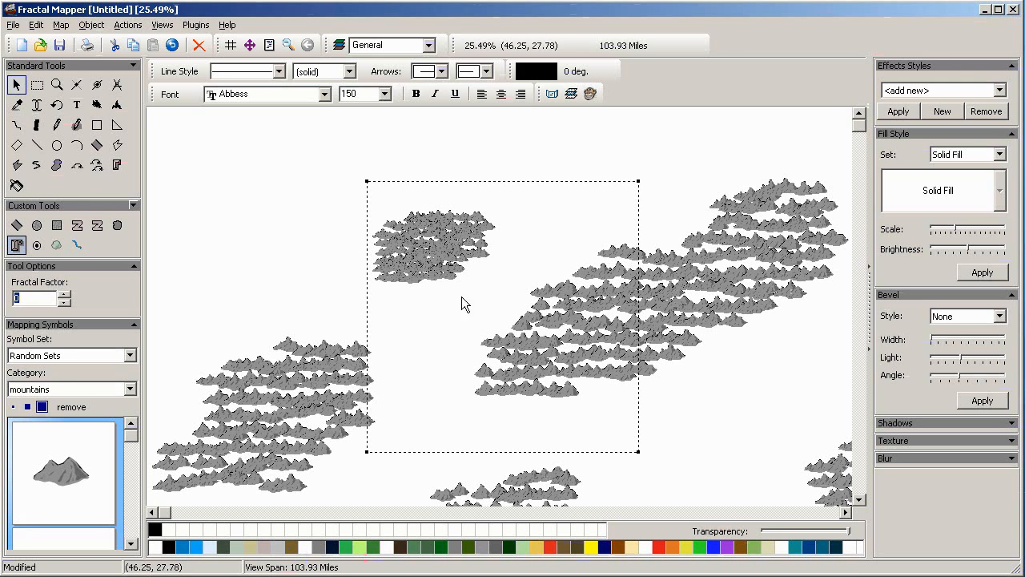
drag(431, 234, 374, 201)
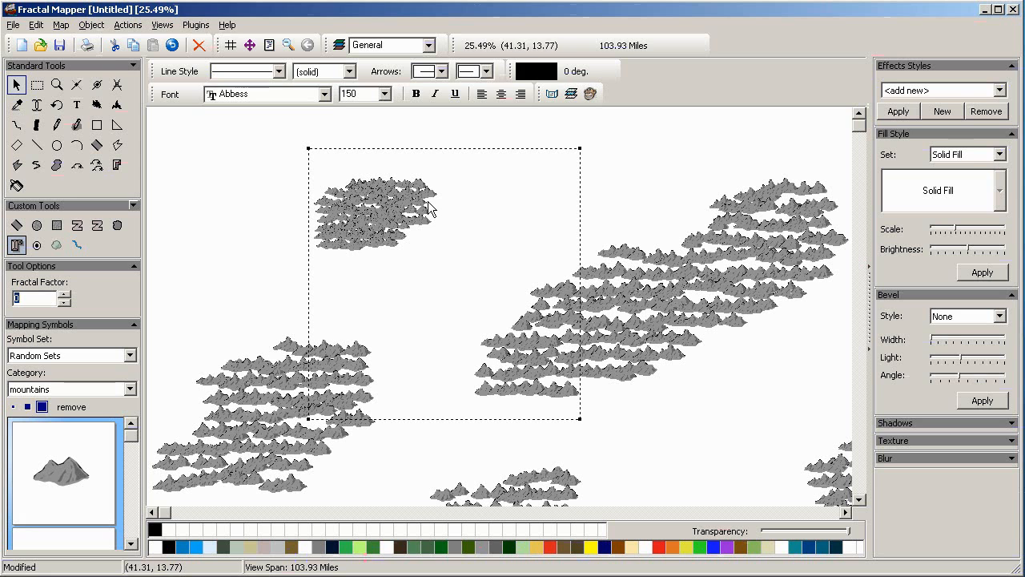
drag(456, 232, 401, 210)
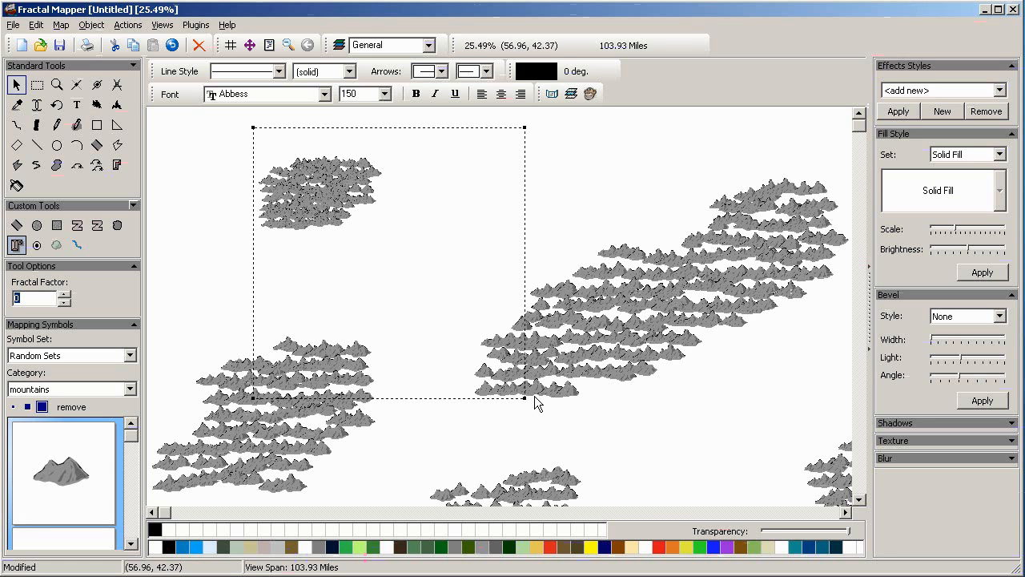
drag(464, 151, 514, 160)
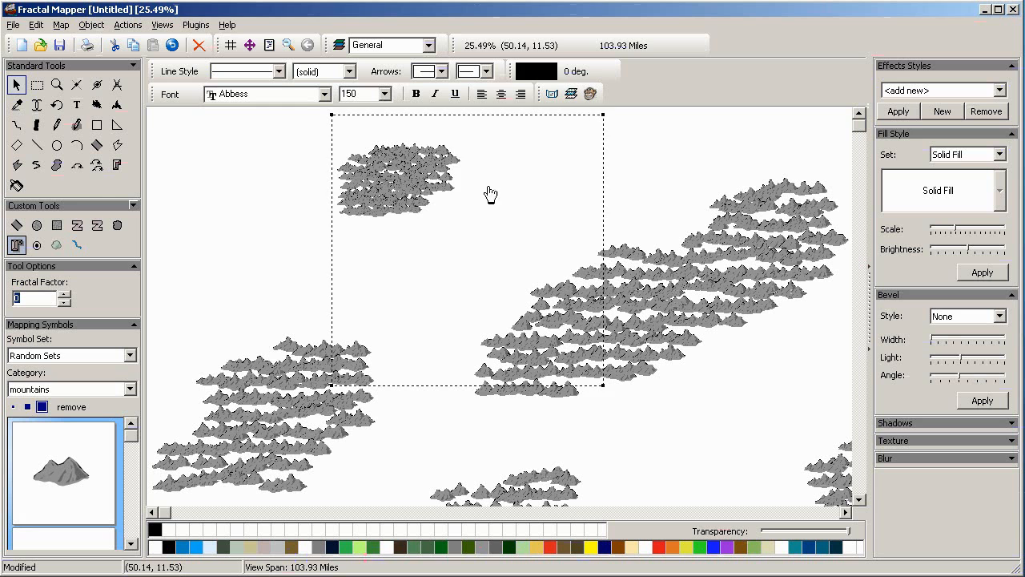
key(ctrl+z)
drag(454, 175, 502, 288)
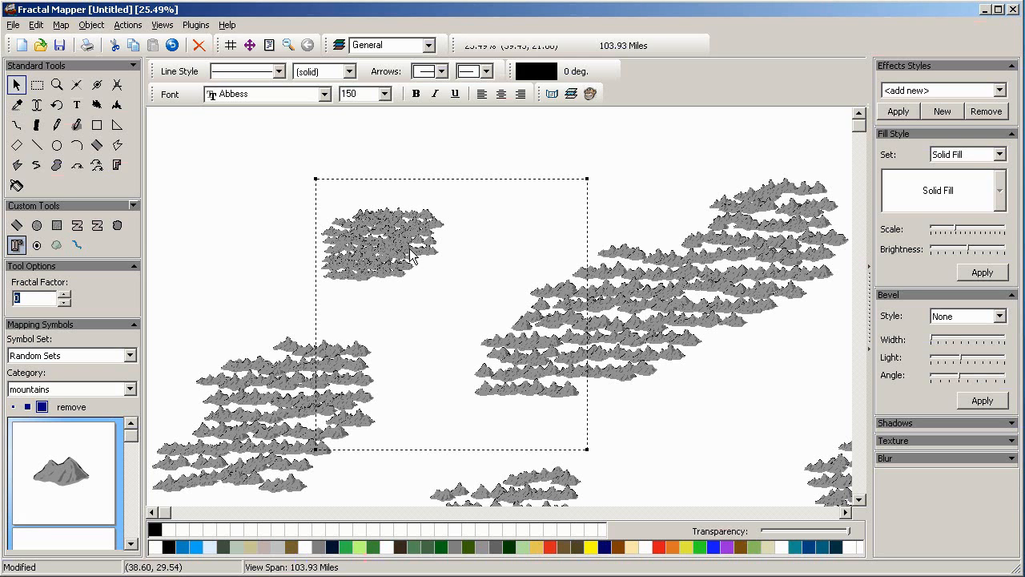
mouse_move(395, 242)
mouse_down()
mouse_move(393, 265)
mouse_move(393, 234)
mouse_up()
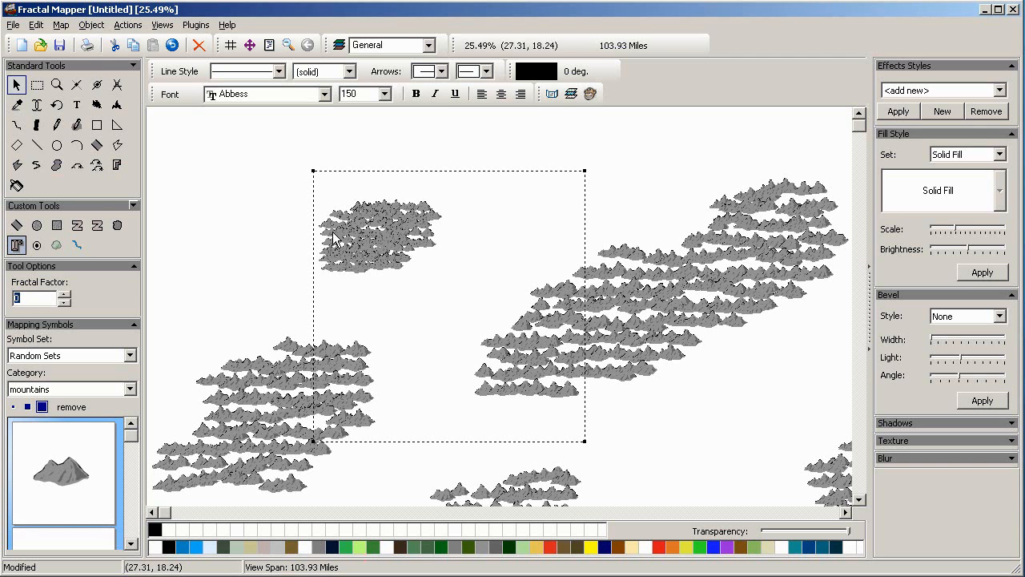
drag(376, 229, 395, 294)
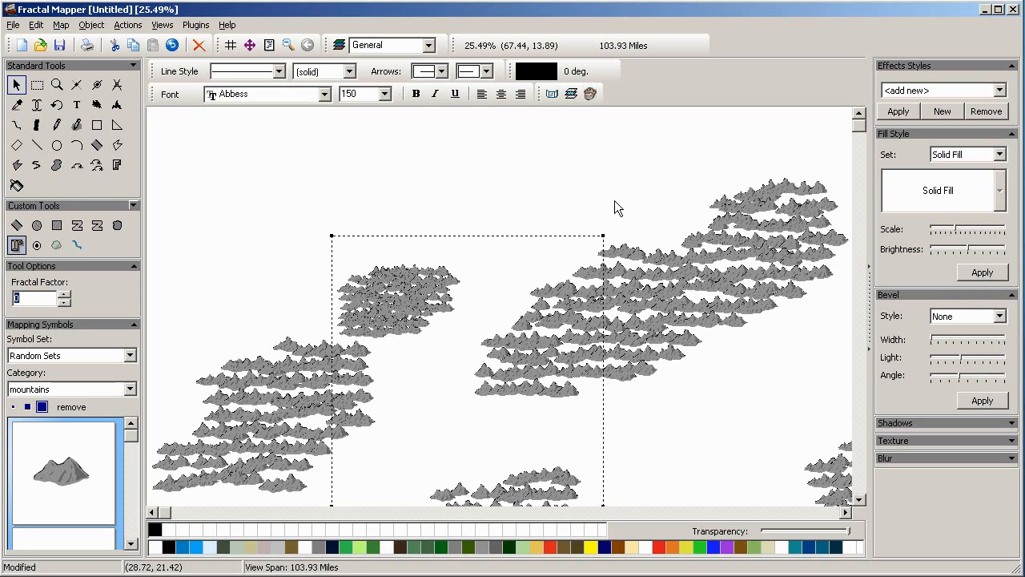
Review the visible, selectable and secret states of the map layers in the layer settings
click(337, 46)
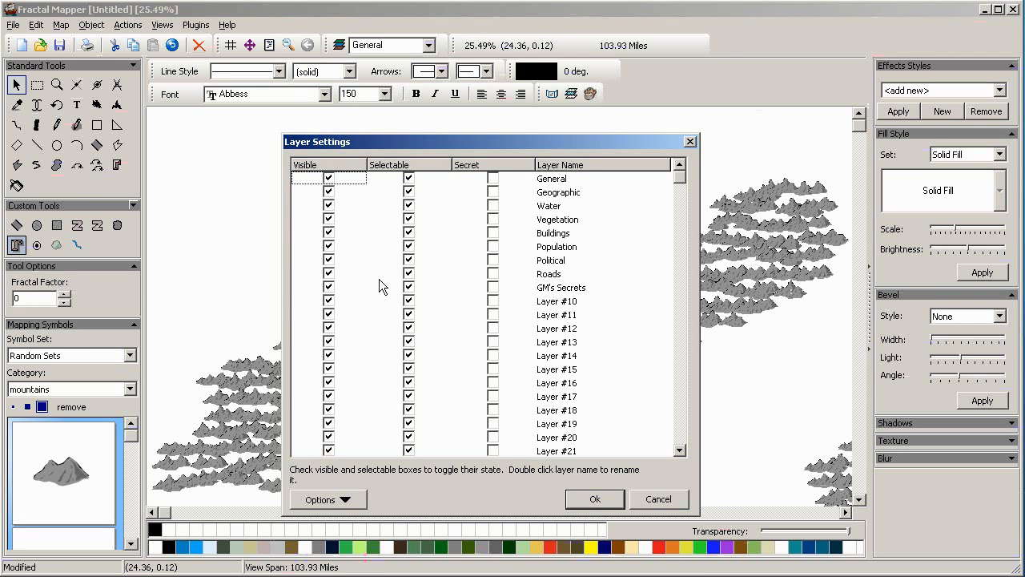
click(595, 498)
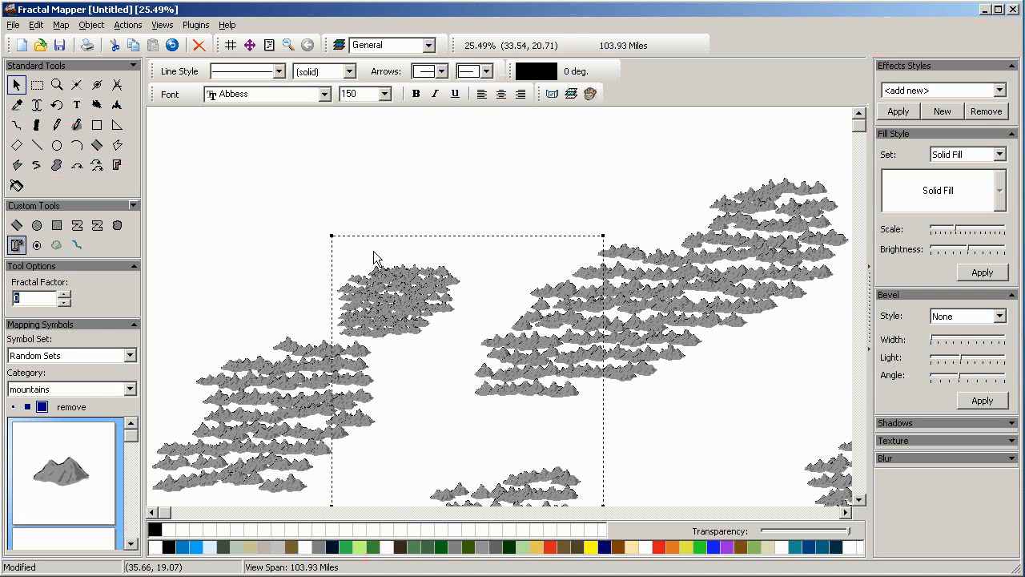
Shift the combined mountain symbol around the gap between the western and central ranges, place it just above the western range, and deselect it
drag(407, 307, 461, 278)
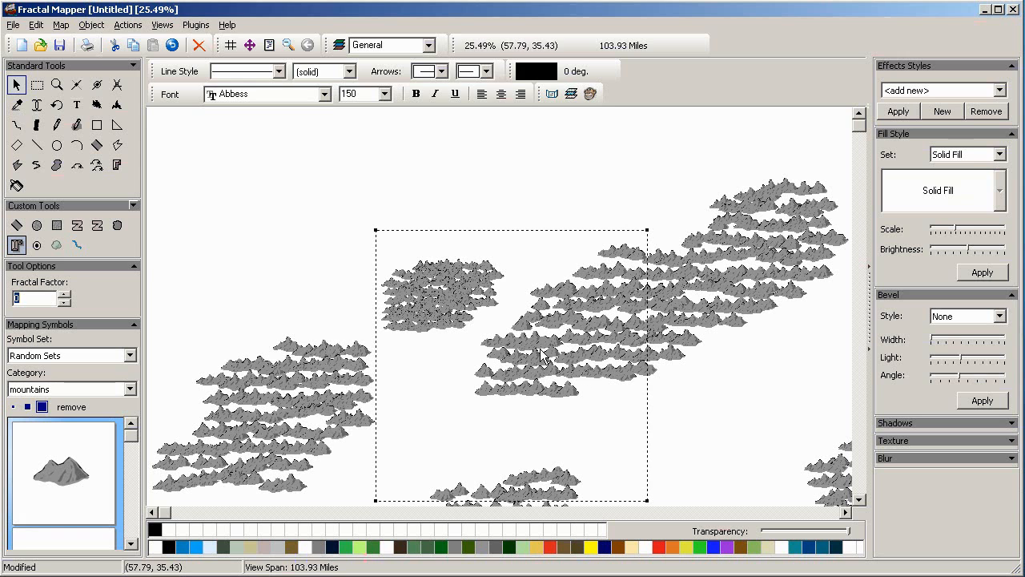
key(Up)
key(Right)
key(Right)
key(Down)
key(Left)
drag(513, 330, 507, 327)
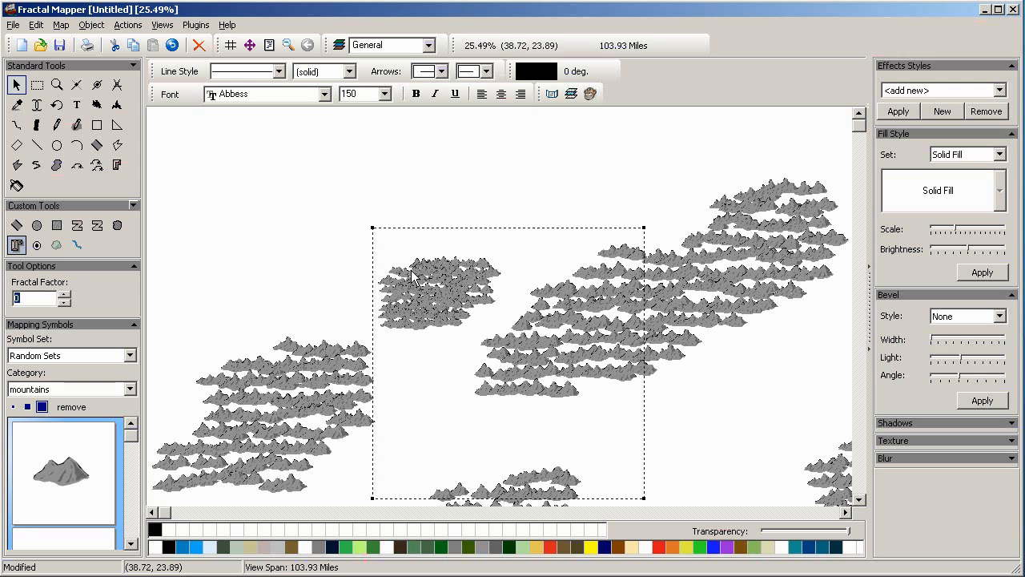
drag(410, 272, 396, 270)
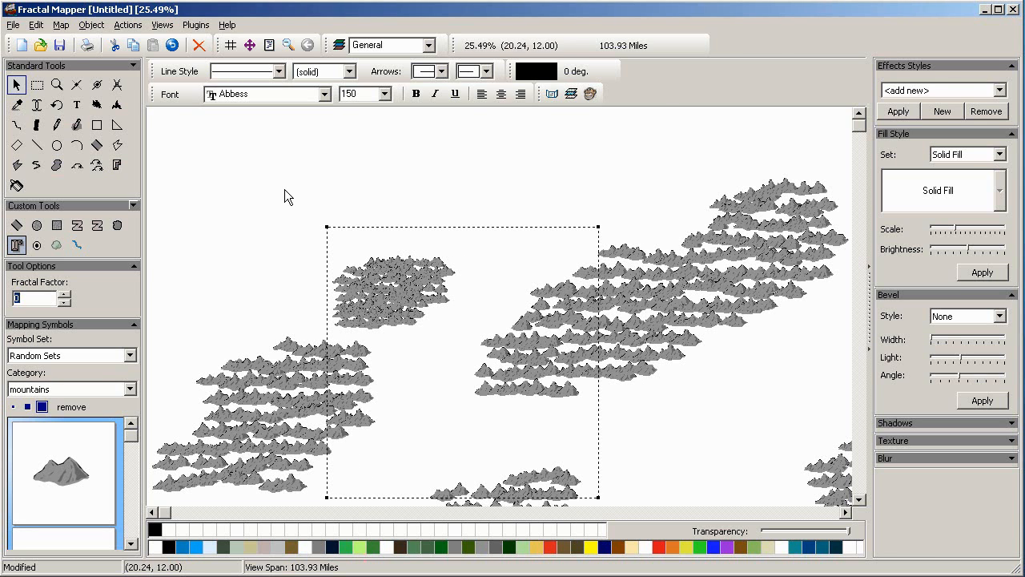
drag(399, 269, 386, 282)
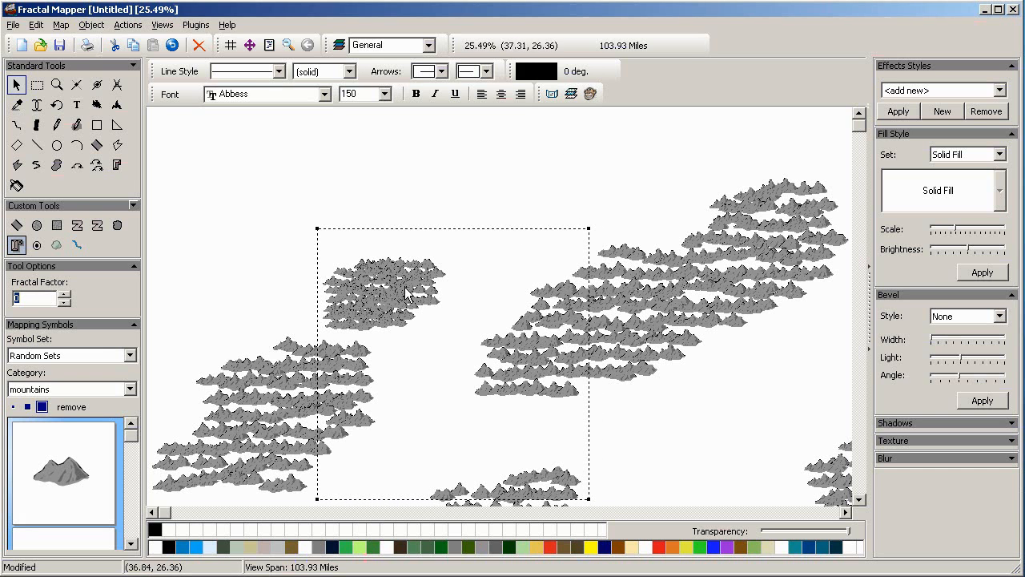
mouse_move(390, 298)
mouse_down()
mouse_move(381, 312)
mouse_move(385, 304)
mouse_up()
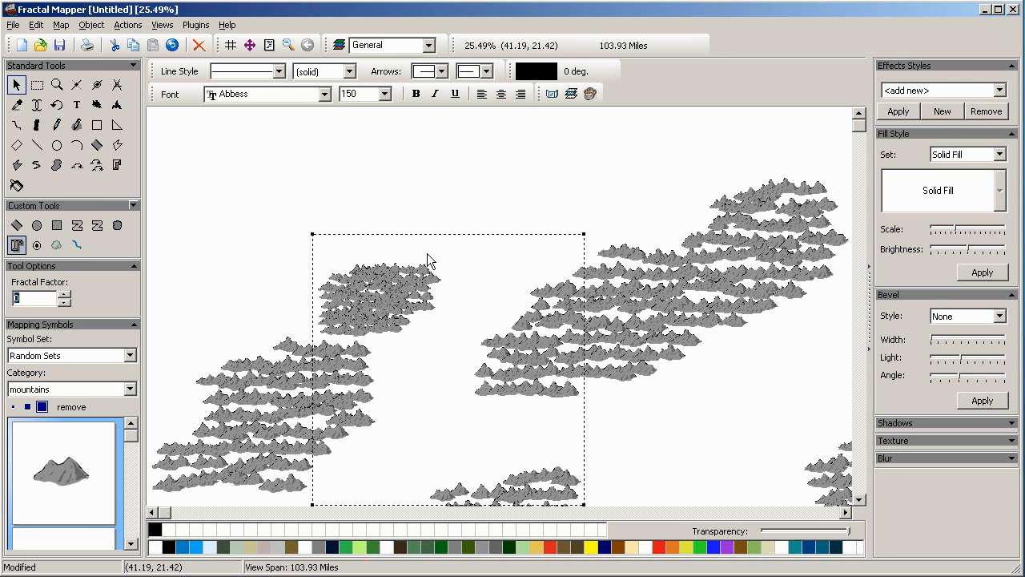
click(515, 186)
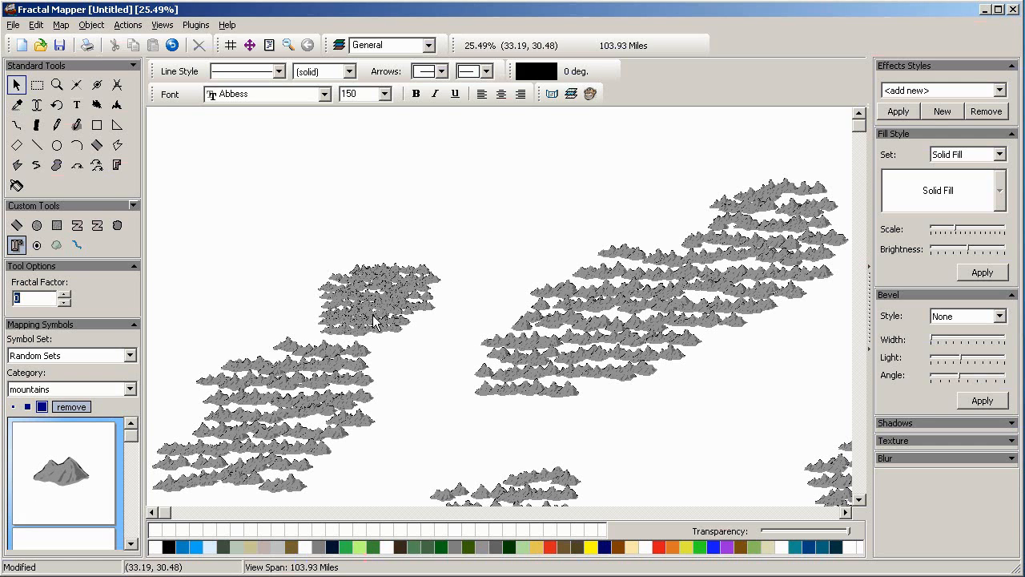
Move the combined mountain symbol into the open area in the northwest, well clear of the other ranges, and deselect it
drag(378, 317, 389, 270)
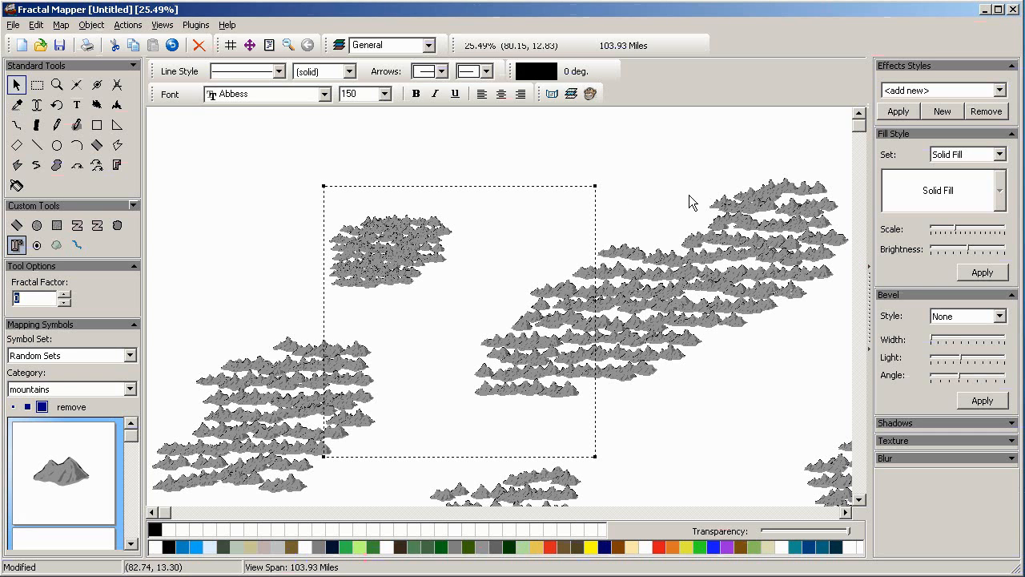
drag(426, 220, 500, 201)
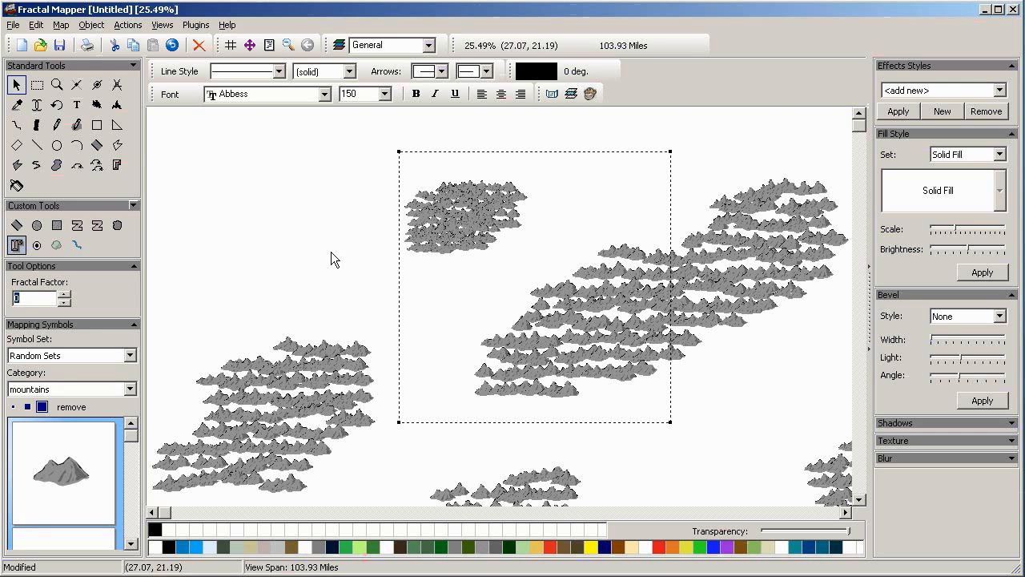
click(320, 221)
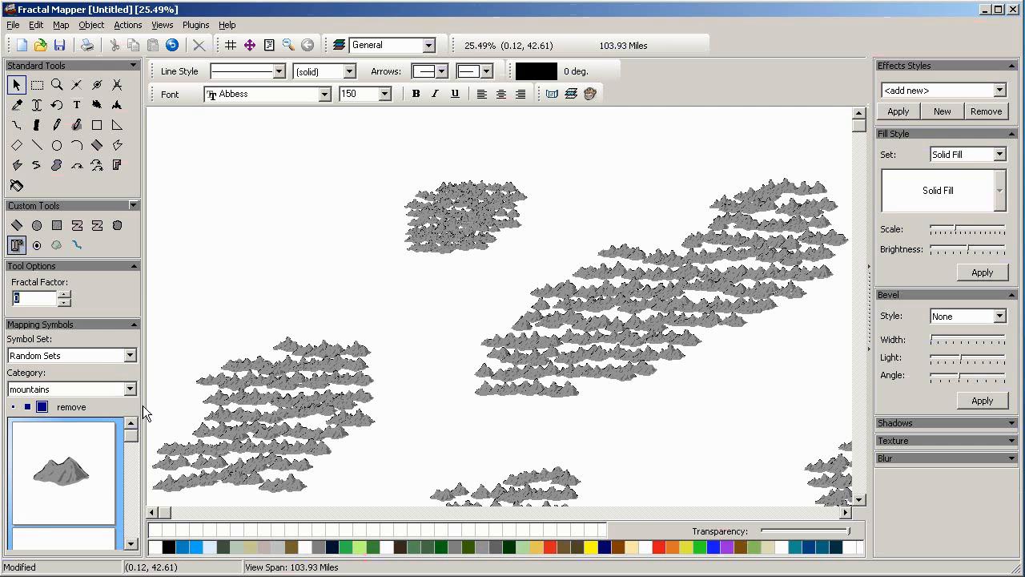
drag(462, 228, 331, 187)
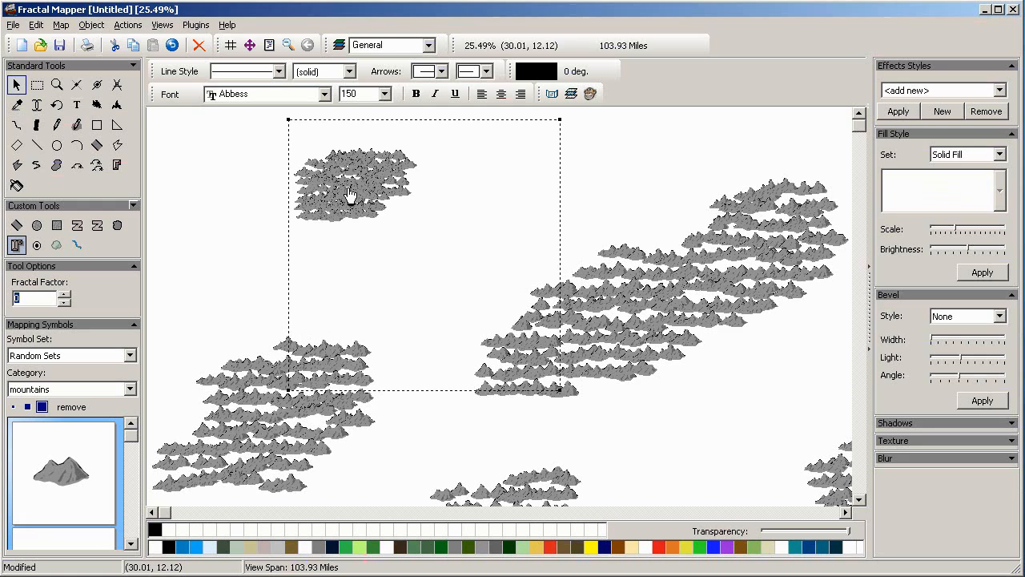
click(187, 199)
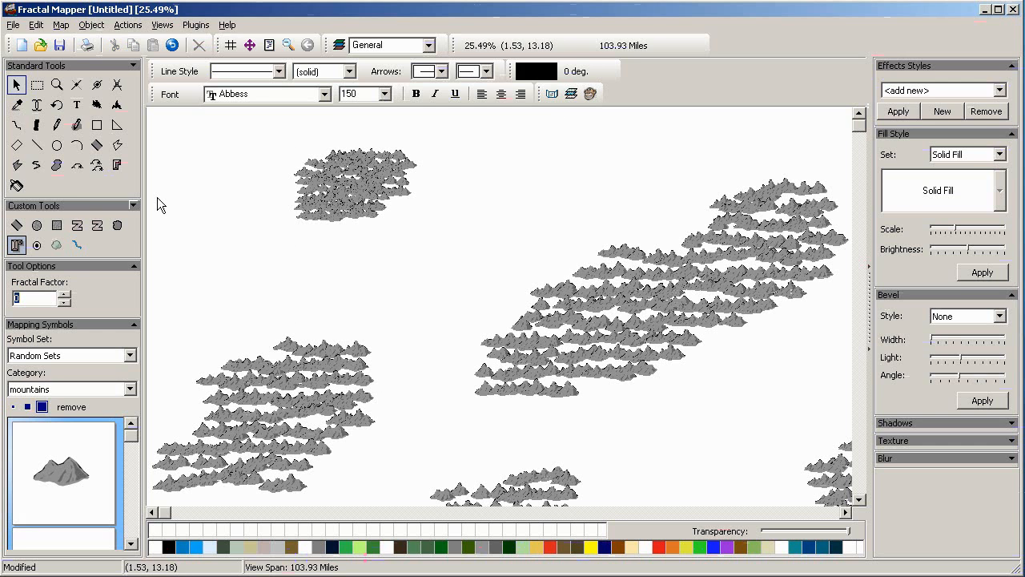